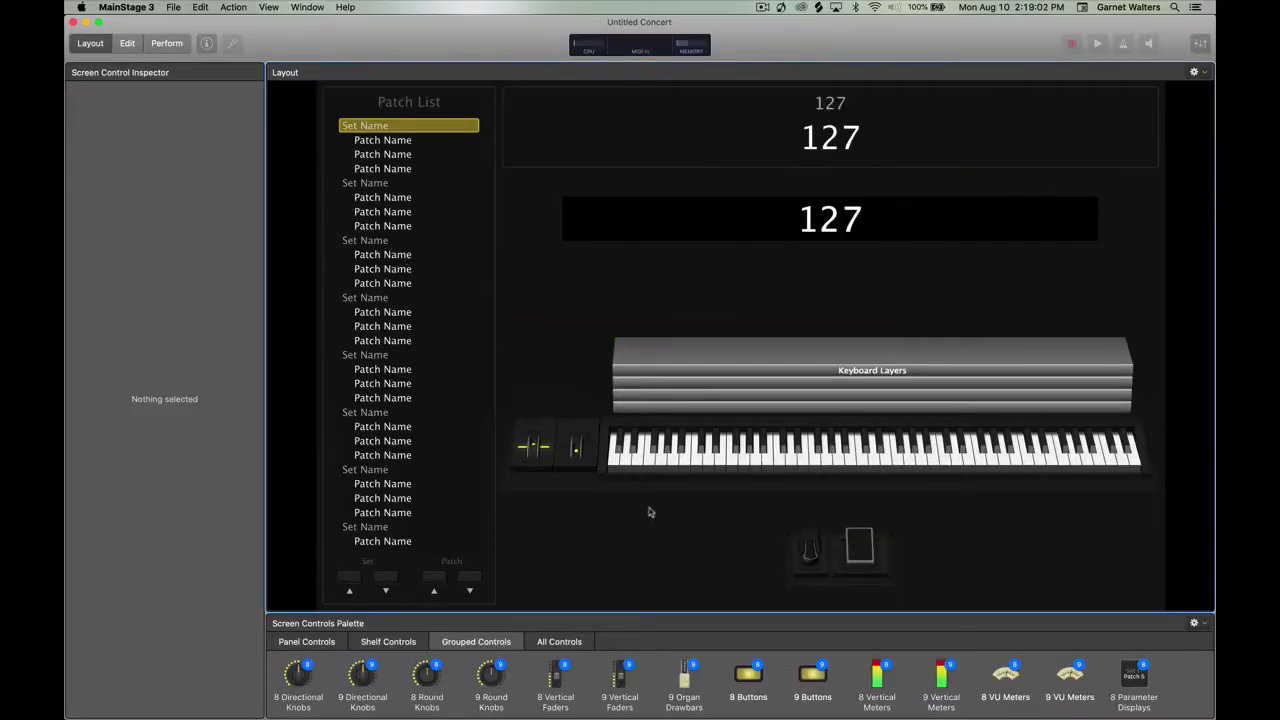
Delete all existing screen controls from the layout and show the grouped screen controls.
{"action": "key", "text": "super+a"}
{"action": "key", "text": "Delete"}
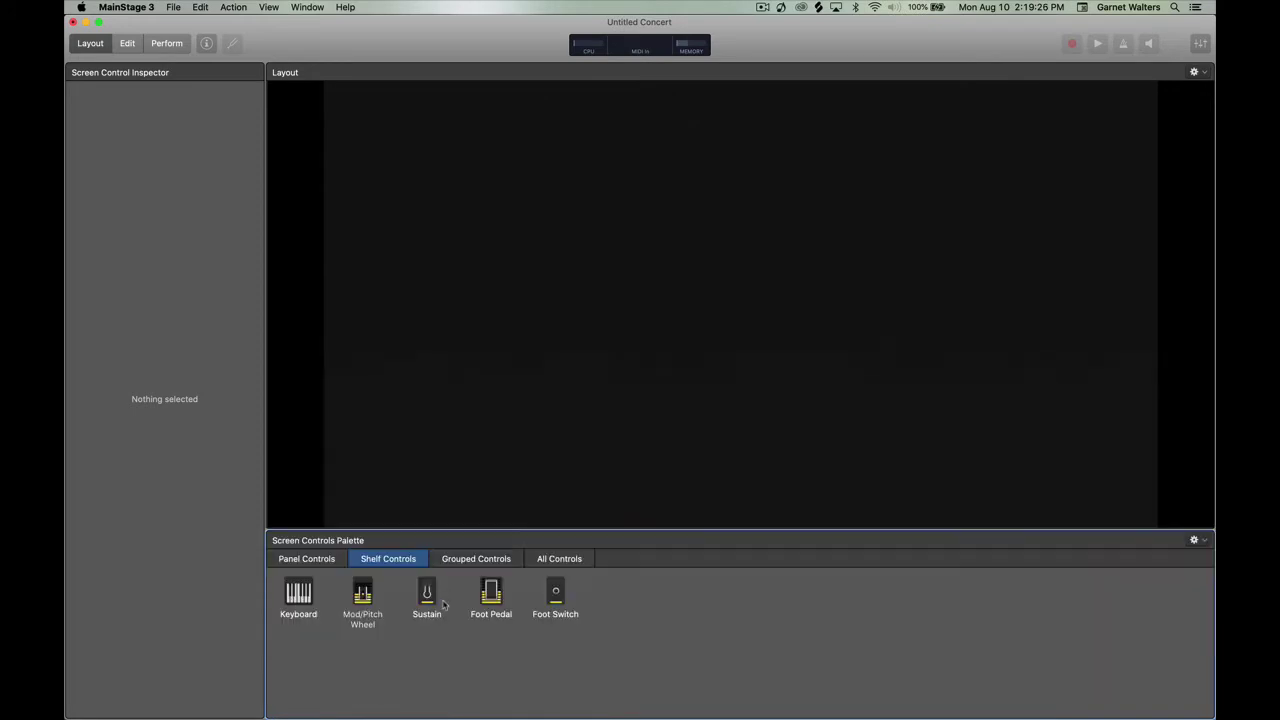
{"action": "left_click", "coordinate": [476, 558]}
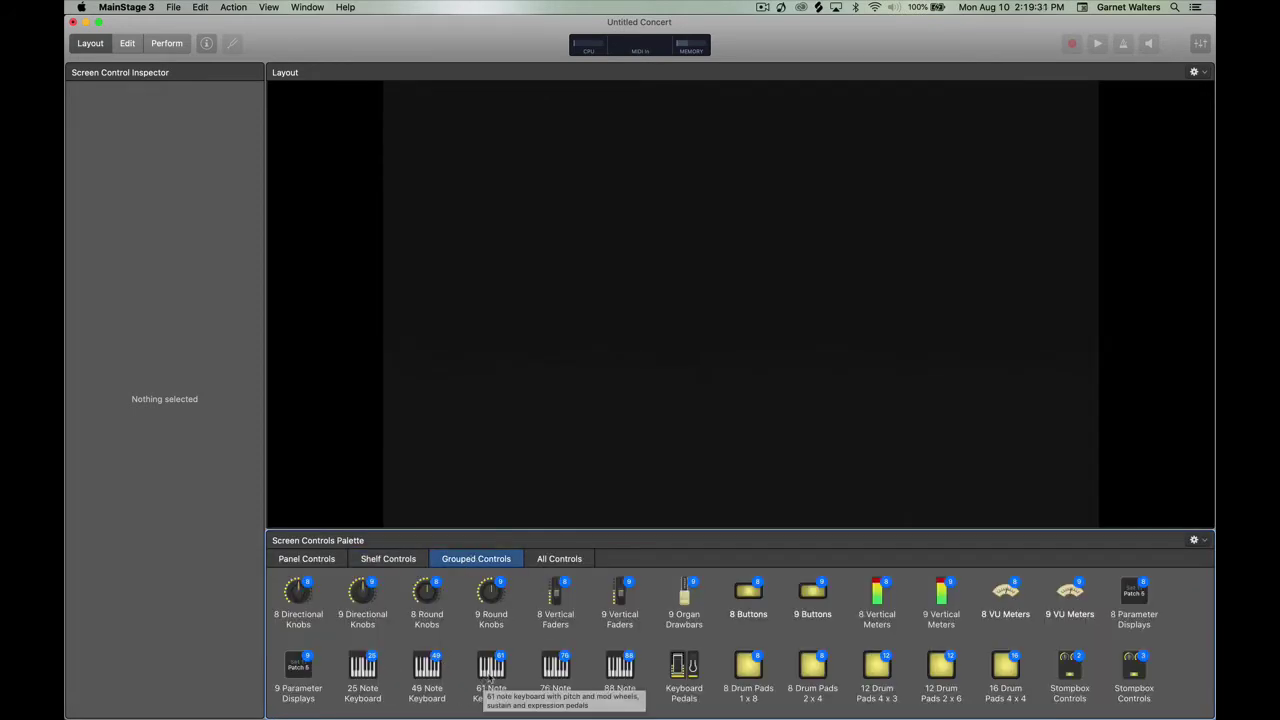
{"action": "left_click_drag", "start_coordinate": [491, 667], "coordinate": [580, 447]}
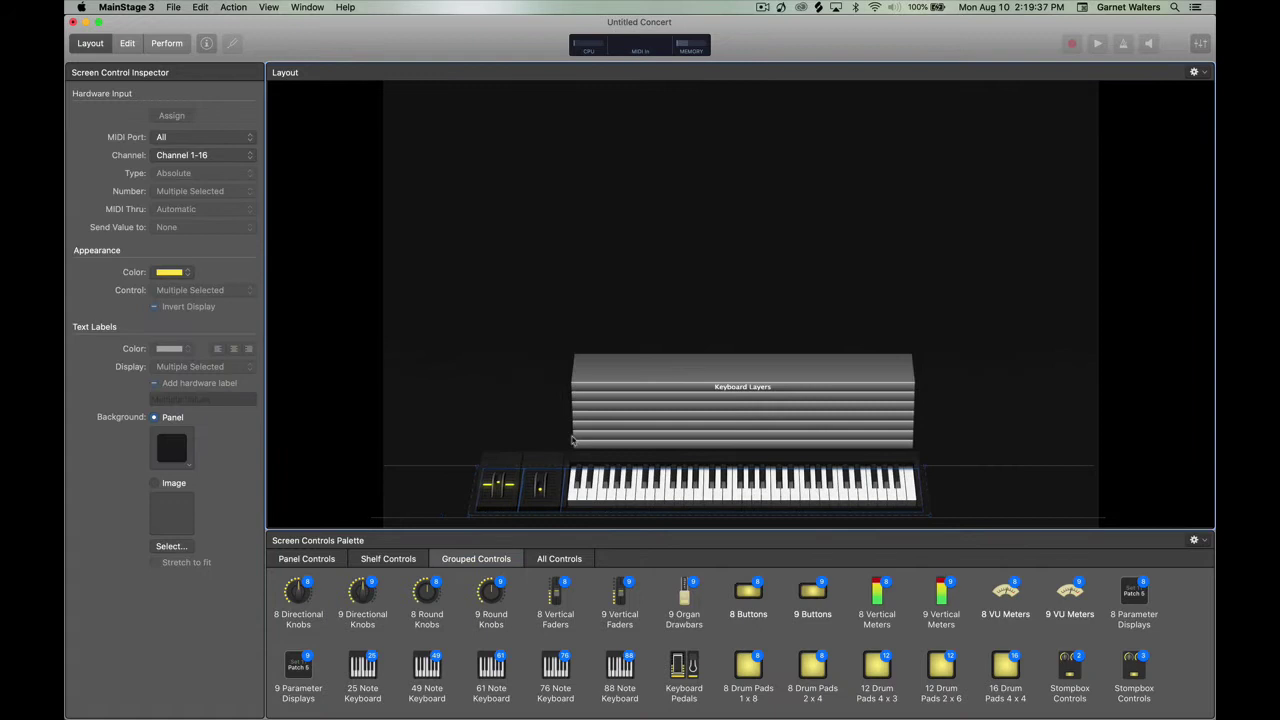
{"action": "mouse_move", "coordinate": [428, 438]}
{"action": "left_mouse_down"}
{"action": "mouse_move", "coordinate": [583, 529]}
{"action": "mouse_move", "coordinate": [654, 522]}
{"action": "left_mouse_up"}
{"action": "left_click_drag", "start_coordinate": [681, 455], "coordinate": [667, 455]}
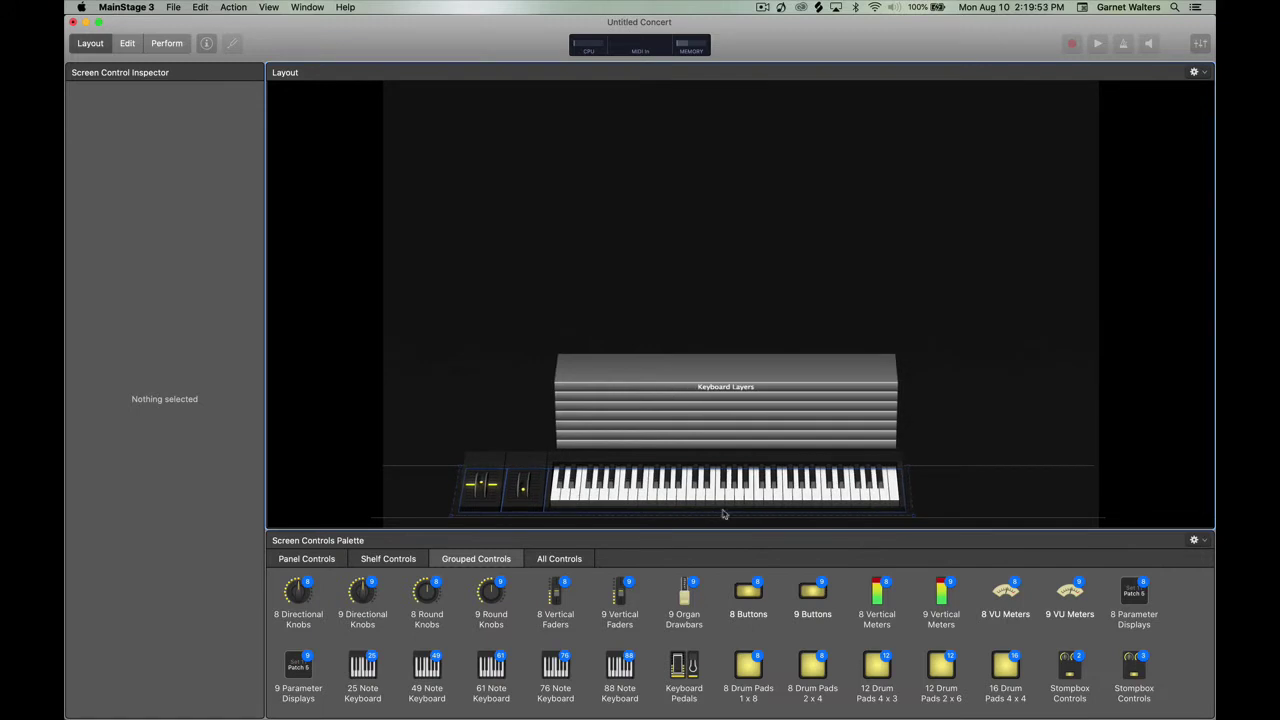
{"action": "key", "text": "super+z"}
{"action": "key", "text": "super+z"}
{"action": "key", "text": "super+z"}
{"action": "key", "text": "super+z"}
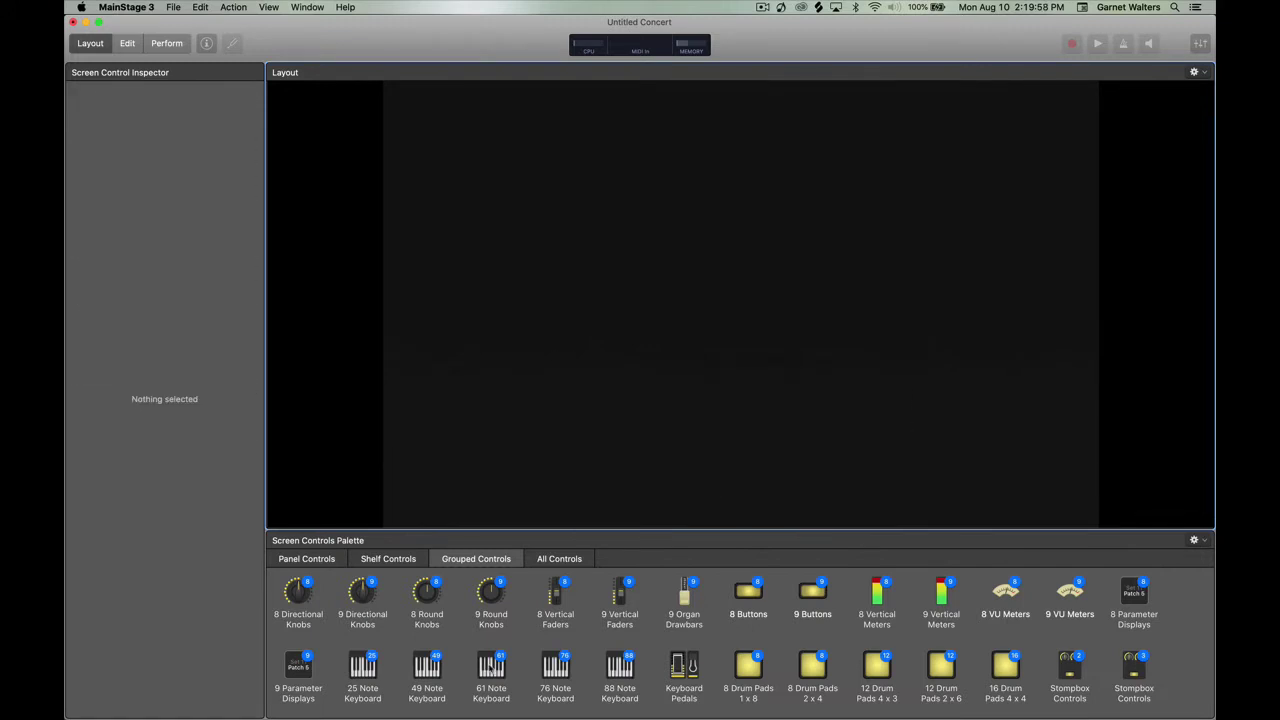
Place a 61 note keyboard group low in the layout's centre and hide its keyboard layers.
{"action": "left_click_drag", "start_coordinate": [491, 665], "coordinate": [656, 467]}
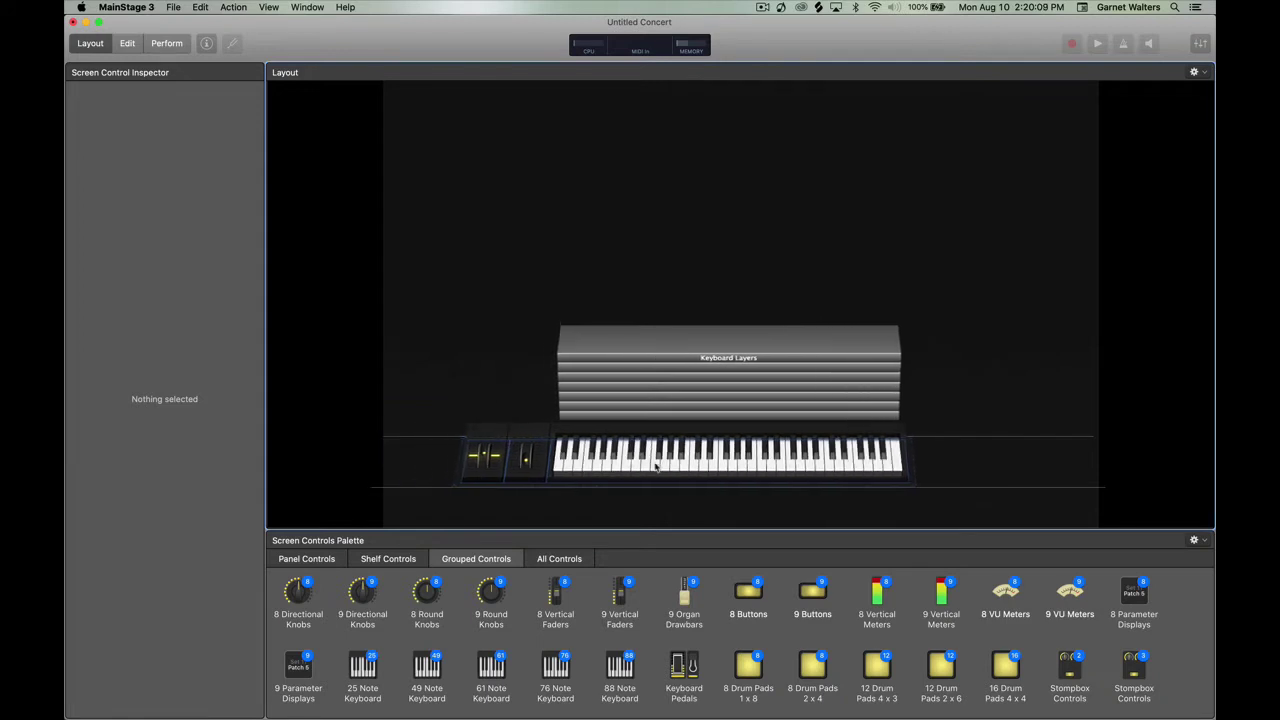
{"action": "left_click", "coordinate": [588, 398]}
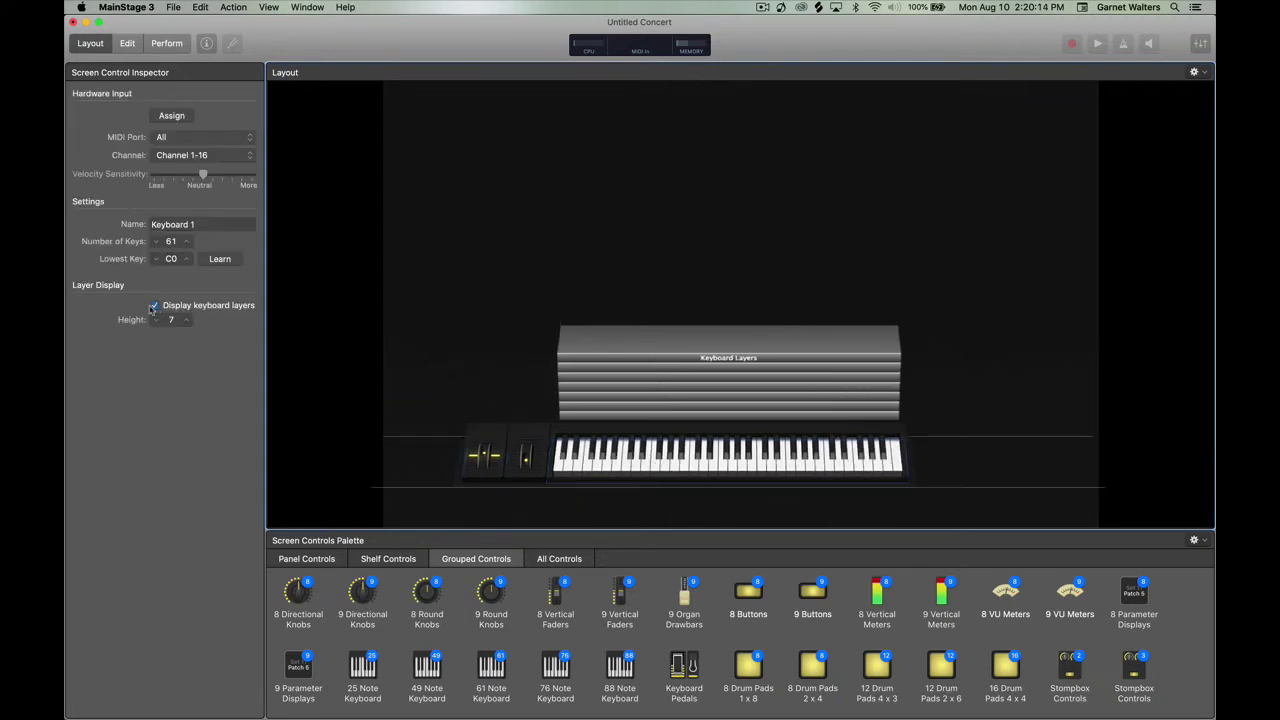
{"action": "left_click", "coordinate": [155, 306]}
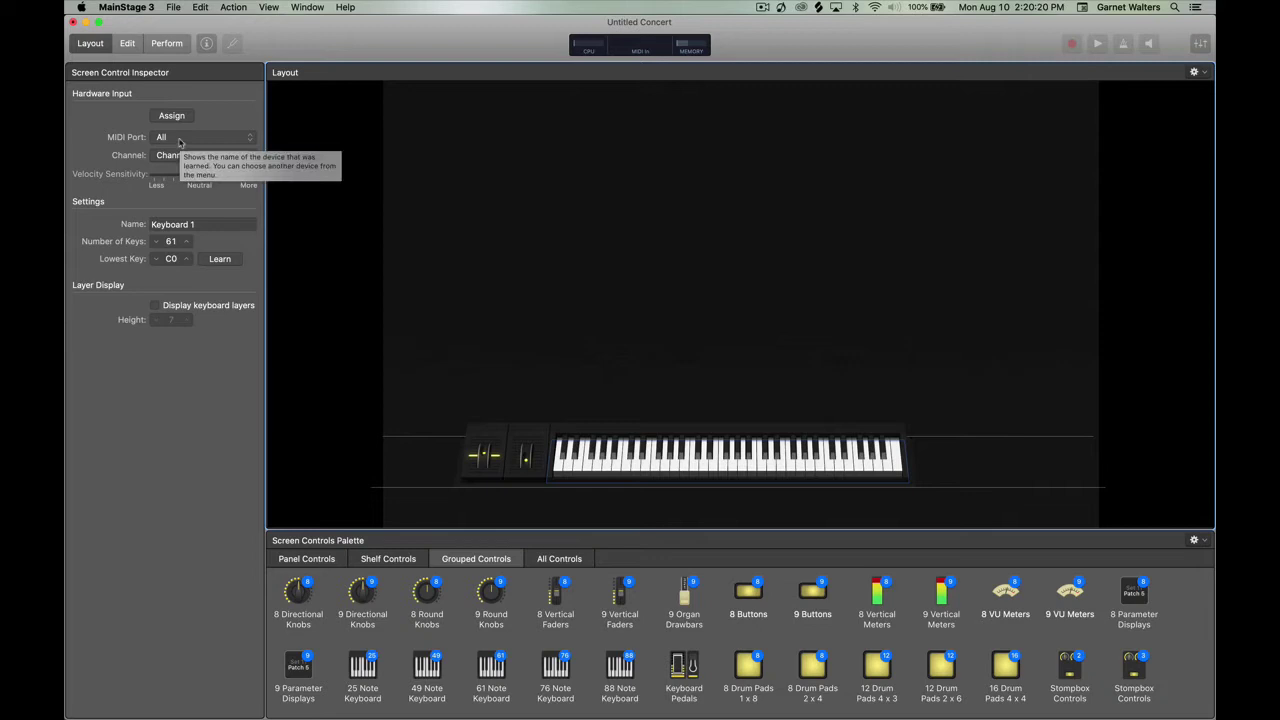
Set the keyboard's MIDI port to MIDI KeyLab mkII 61.
{"action": "left_click", "coordinate": [180, 140]}
{"action": "left_click", "coordinate": [185, 229]}
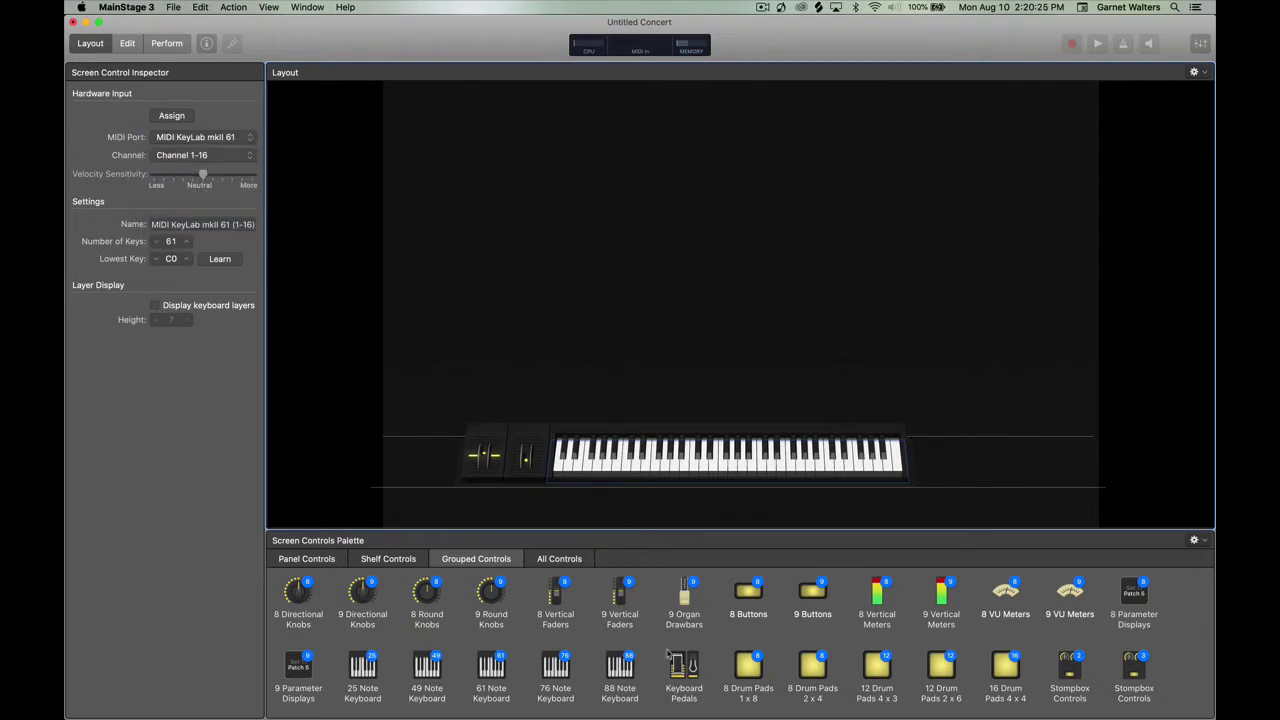
Add a sustain pedal control beside the keyboard's pitch wheel, at its outer end.
{"action": "scroll", "coordinate": [405, 566], "scroll_direction": "down", "scroll_amount": 3}
{"action": "left_click", "coordinate": [405, 566]}
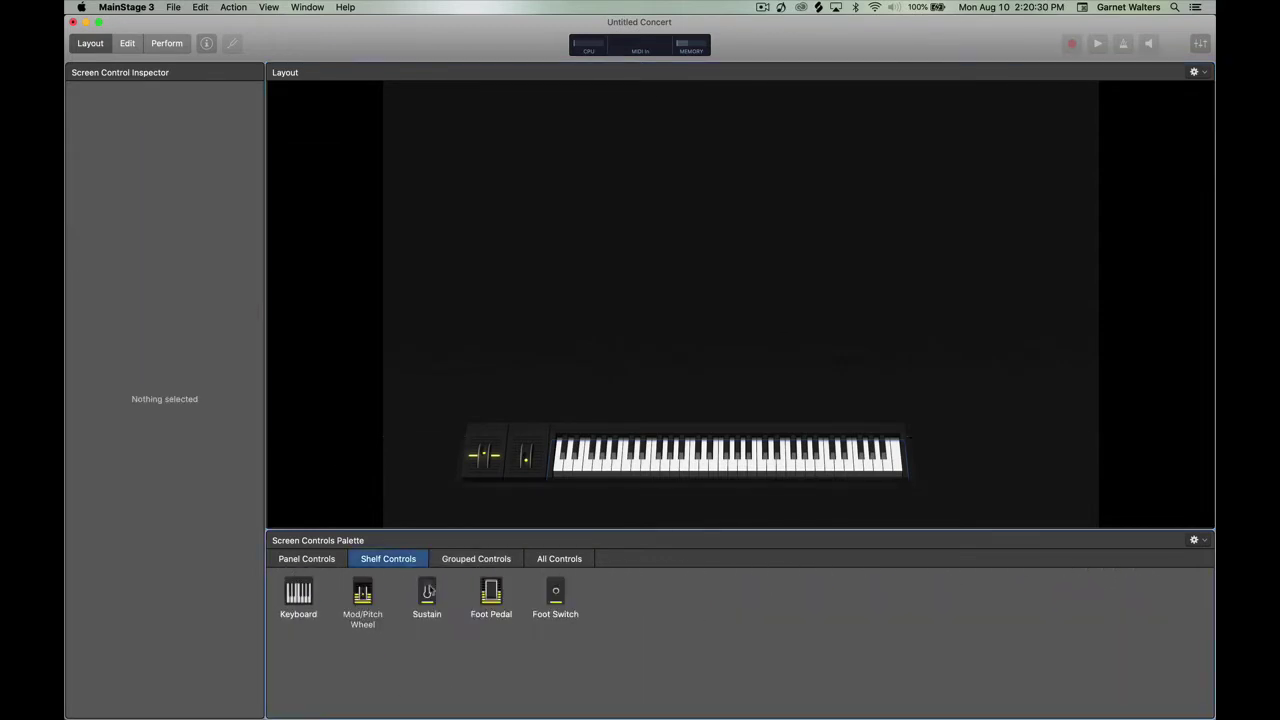
{"action": "left_click_drag", "start_coordinate": [426, 595], "coordinate": [428, 462]}
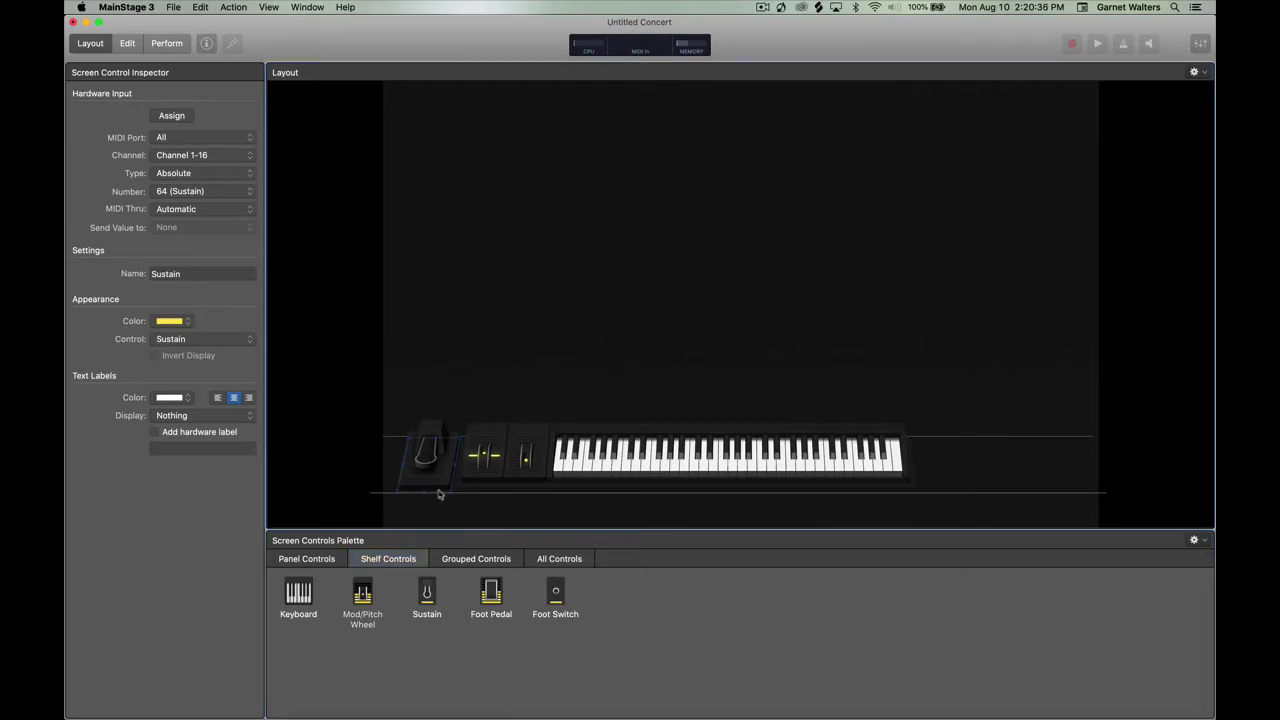
{"action": "left_click", "coordinate": [445, 509]}
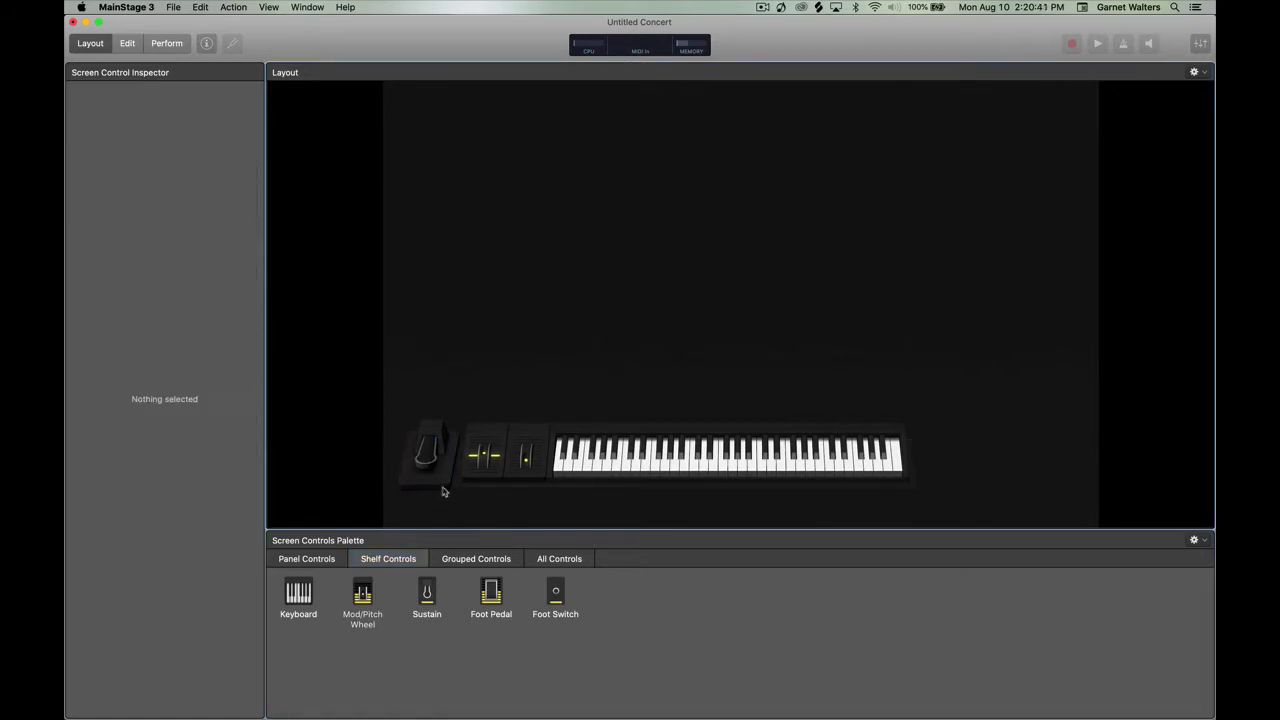
Add a group of 9 vertical faders, shrink it to about the keyboard's width and place it directly above the keyboard.
{"action": "left_click", "coordinate": [480, 561]}
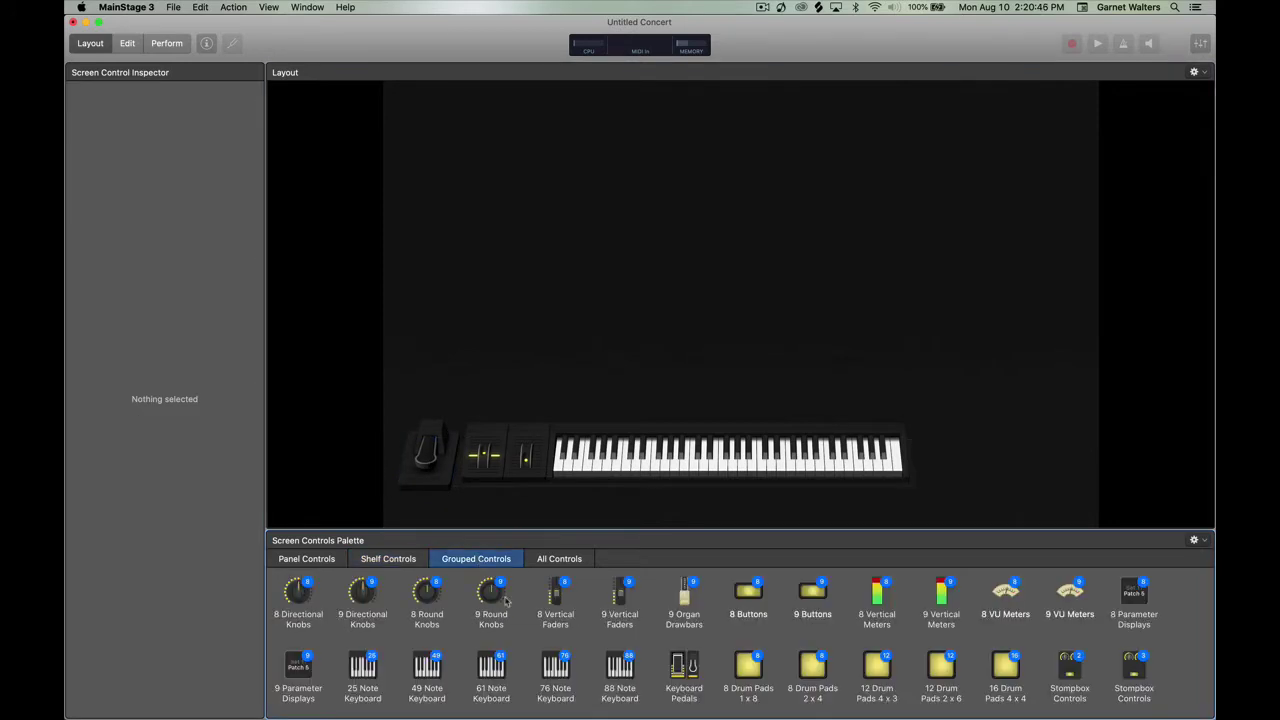
{"action": "left_click_drag", "start_coordinate": [555, 597], "coordinate": [556, 440]}
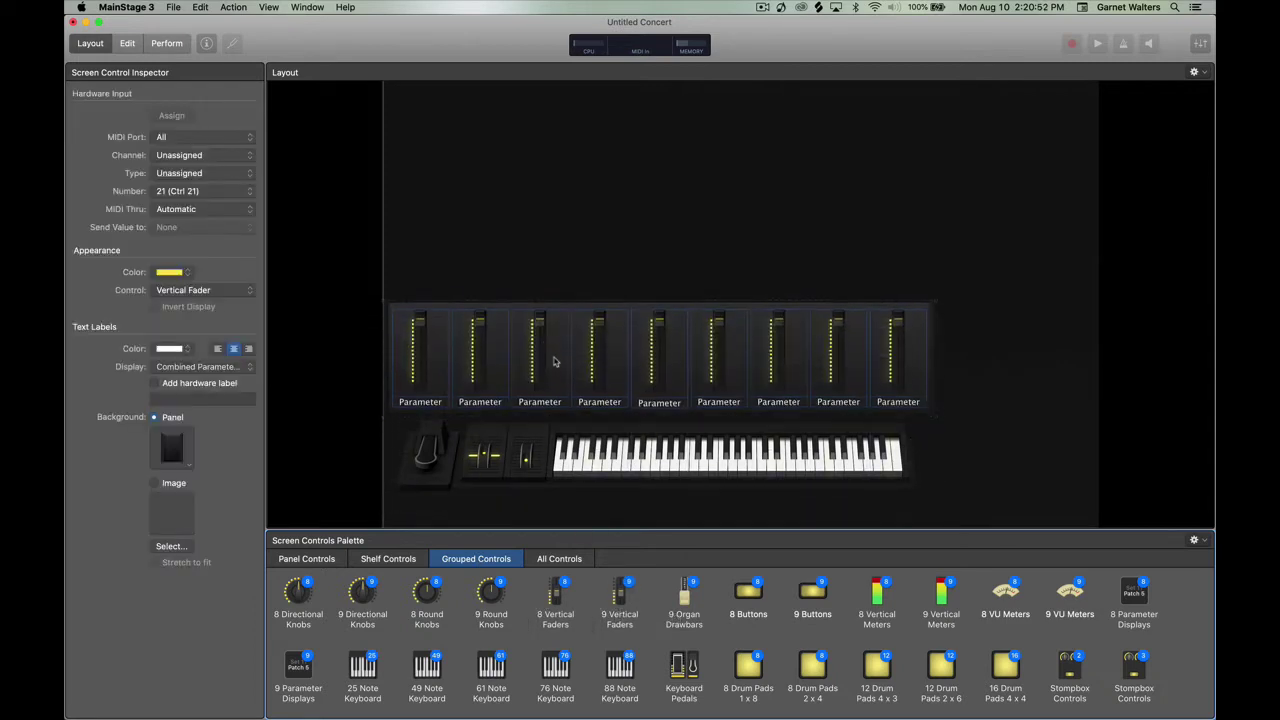
{"action": "left_click_drag", "start_coordinate": [555, 362], "coordinate": [637, 375]}
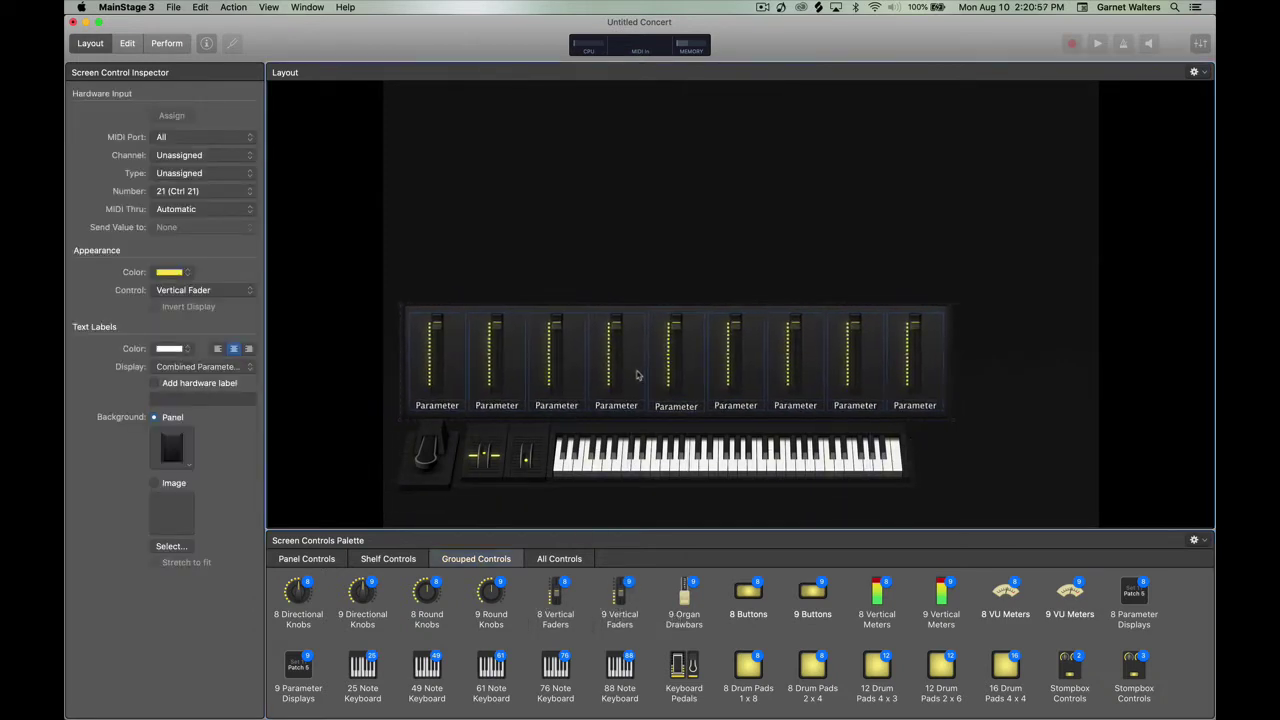
{"action": "left_click_drag", "start_coordinate": [951, 423], "coordinate": [849, 403]}
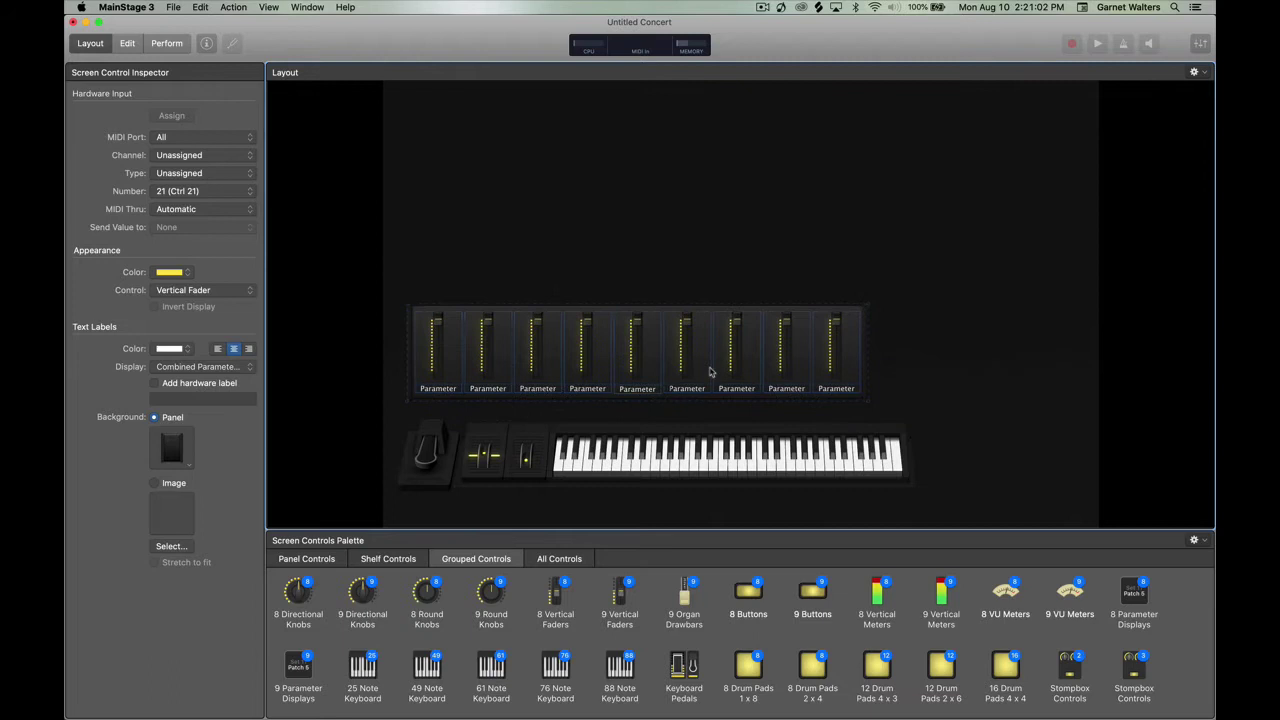
{"action": "left_click_drag", "start_coordinate": [710, 371], "coordinate": [722, 393]}
{"action": "left_click", "coordinate": [935, 458]}
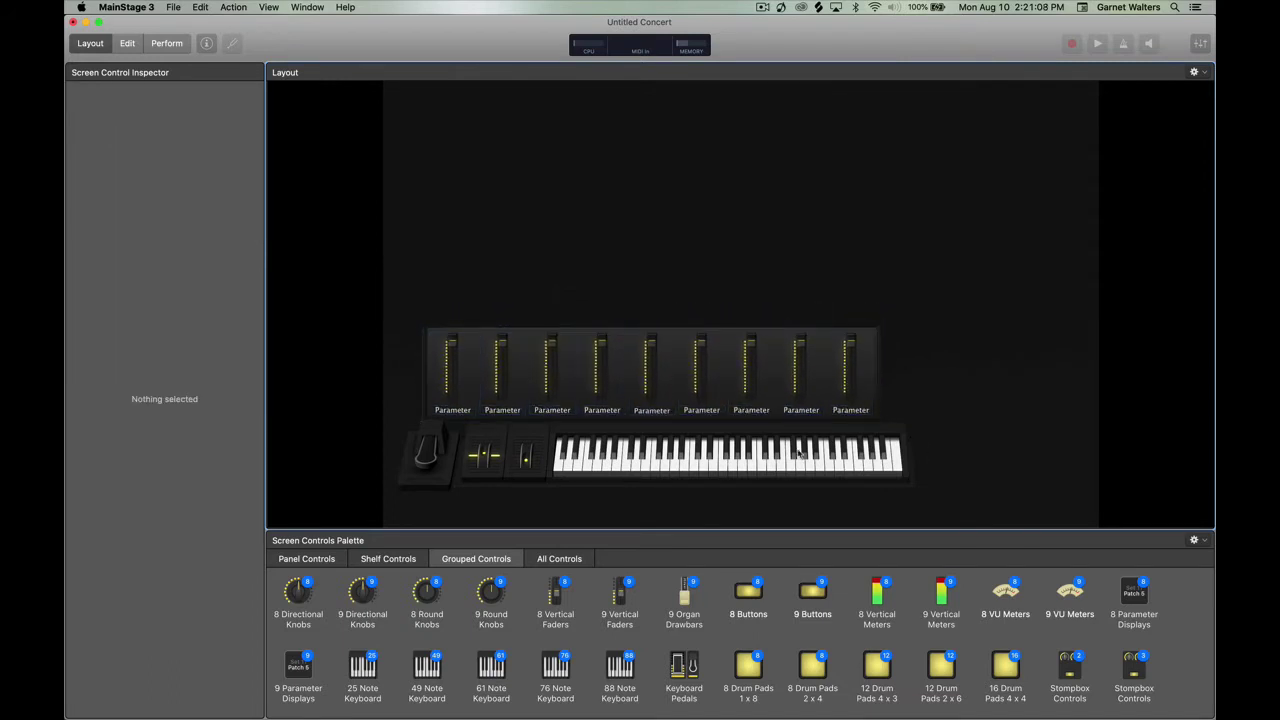
Shrink the sustain pedal and align it with the front edge of the keyboard.
{"action": "left_click", "coordinate": [446, 476]}
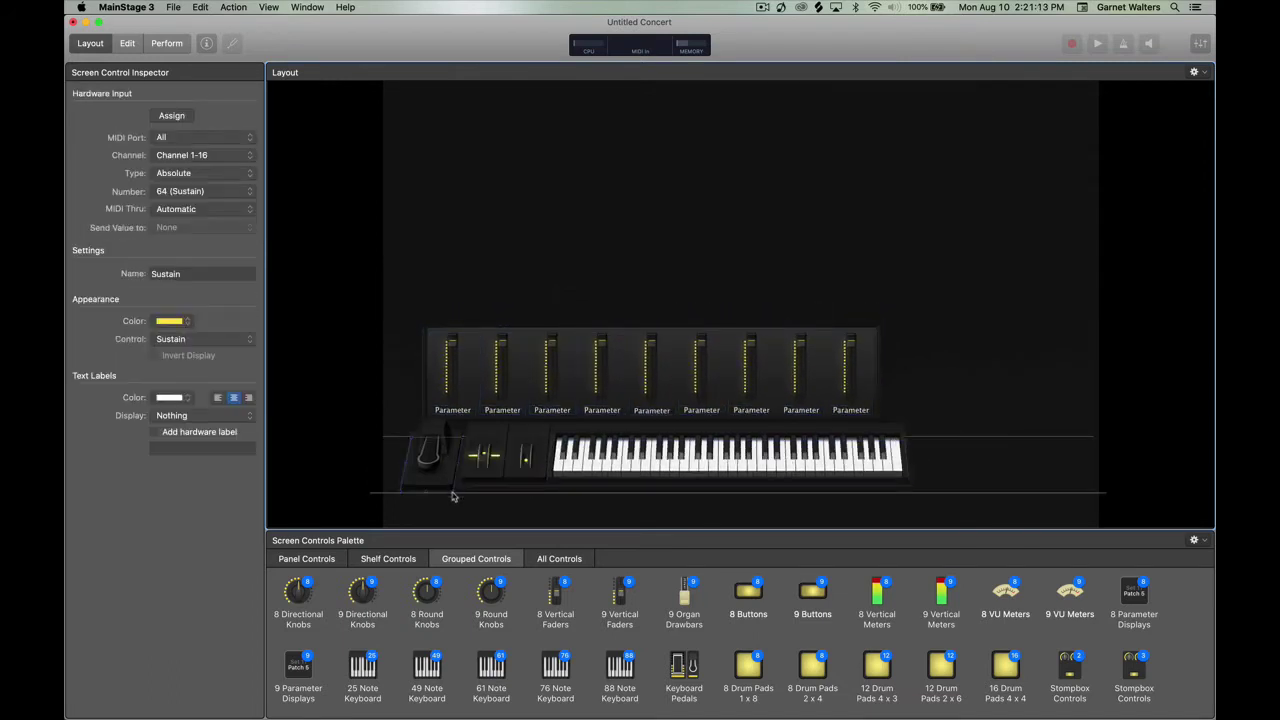
{"action": "left_click_drag", "start_coordinate": [452, 496], "coordinate": [446, 477]}
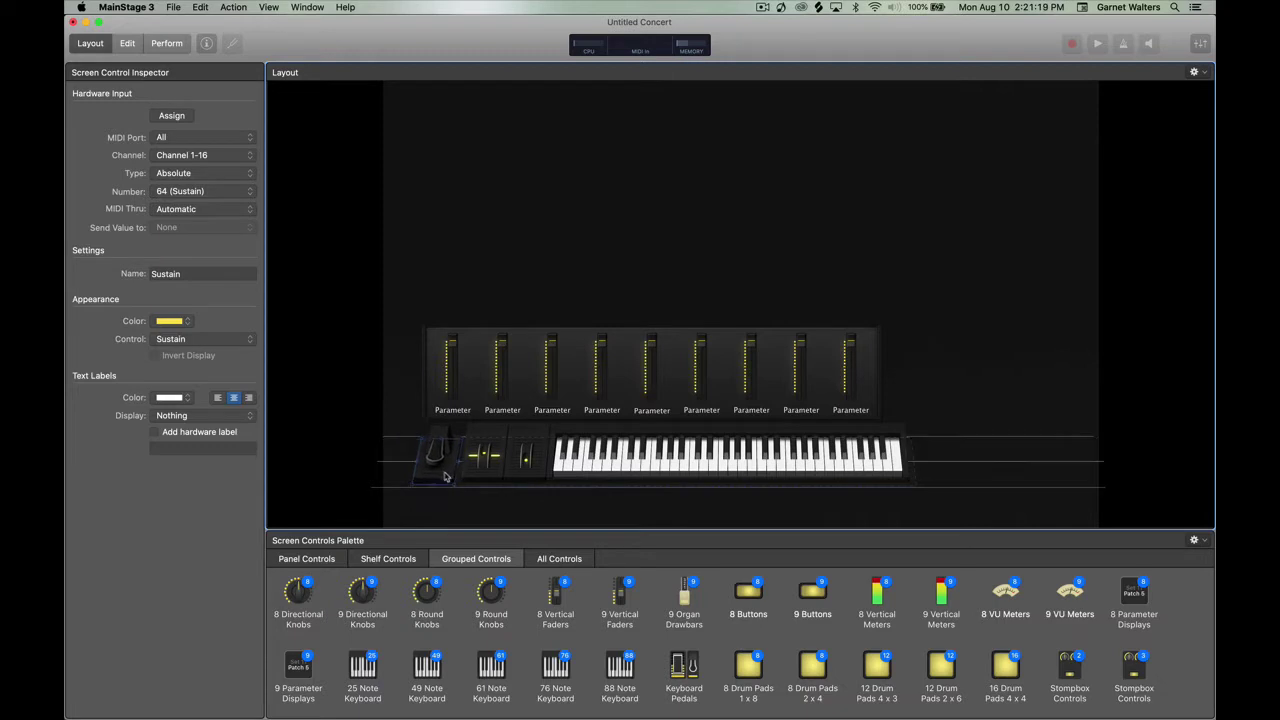
{"action": "left_click", "coordinate": [389, 396]}
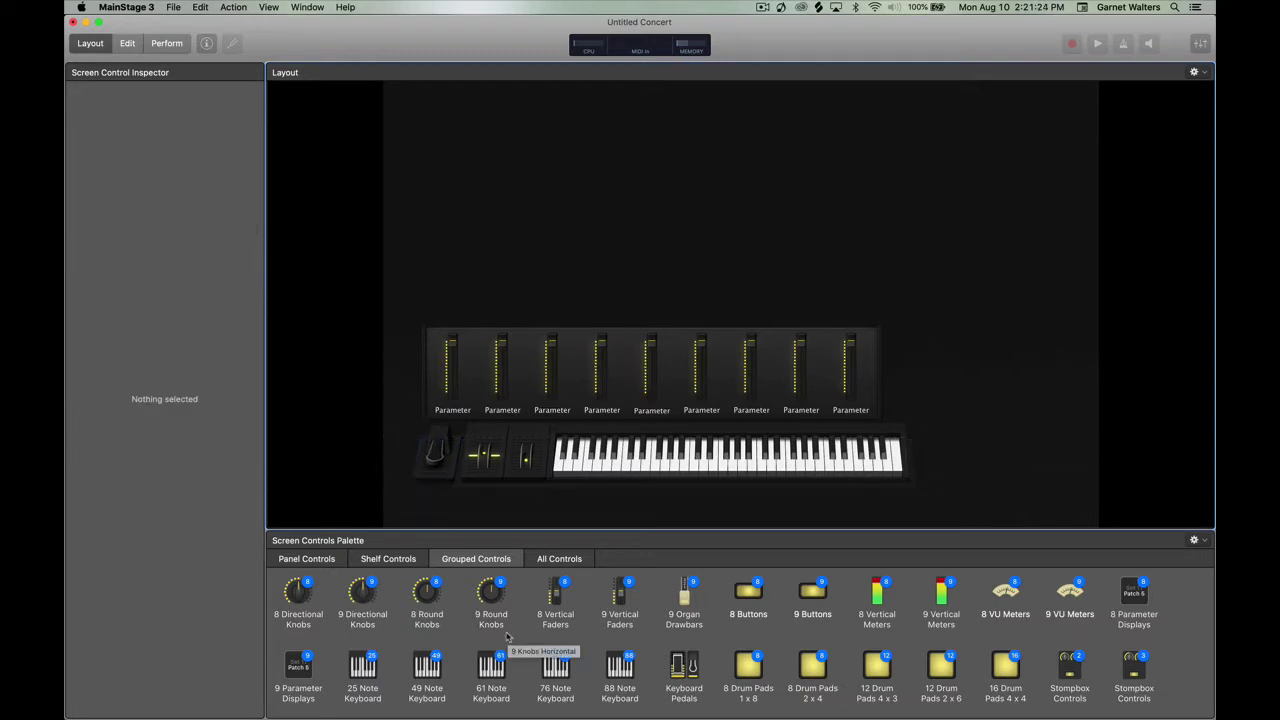
Add a group of 9 round knobs directly above the faders and resize it to match the fader group's width.
{"action": "left_click_drag", "start_coordinate": [491, 592], "coordinate": [551, 264]}
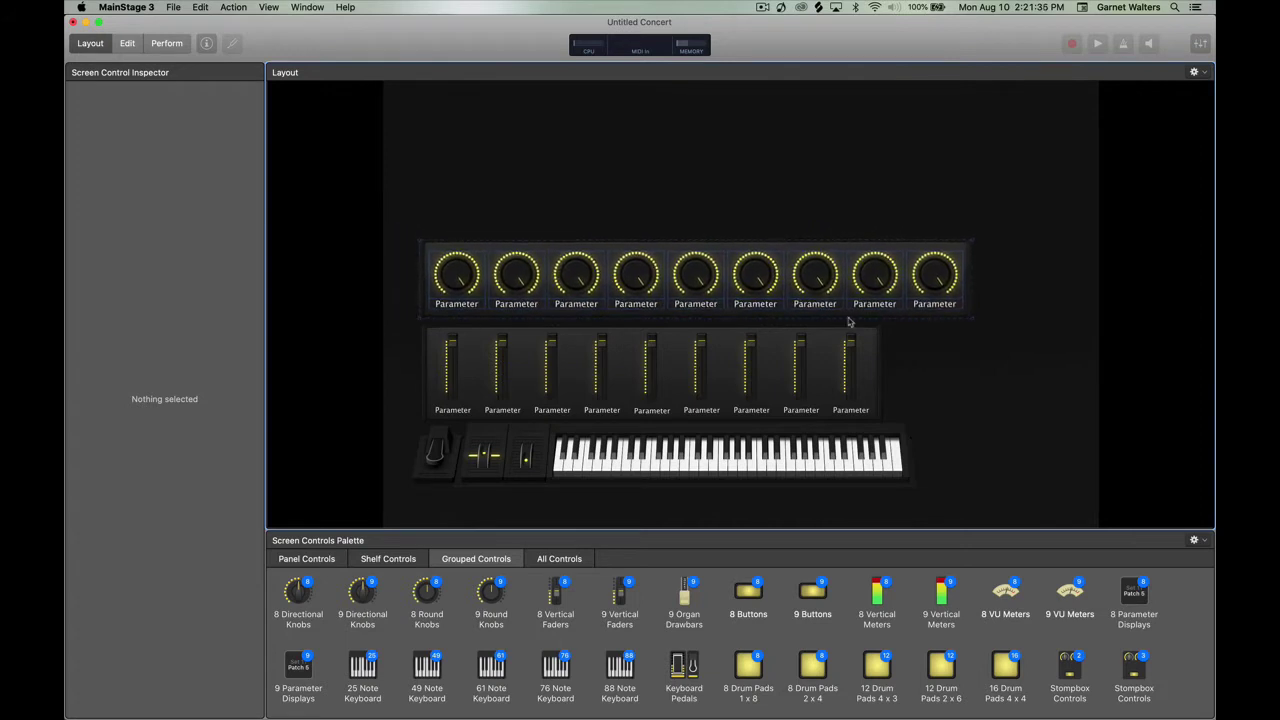
{"action": "left_click_drag", "start_coordinate": [971, 323], "coordinate": [846, 307]}
{"action": "left_click_drag", "start_coordinate": [768, 287], "coordinate": [771, 308]}
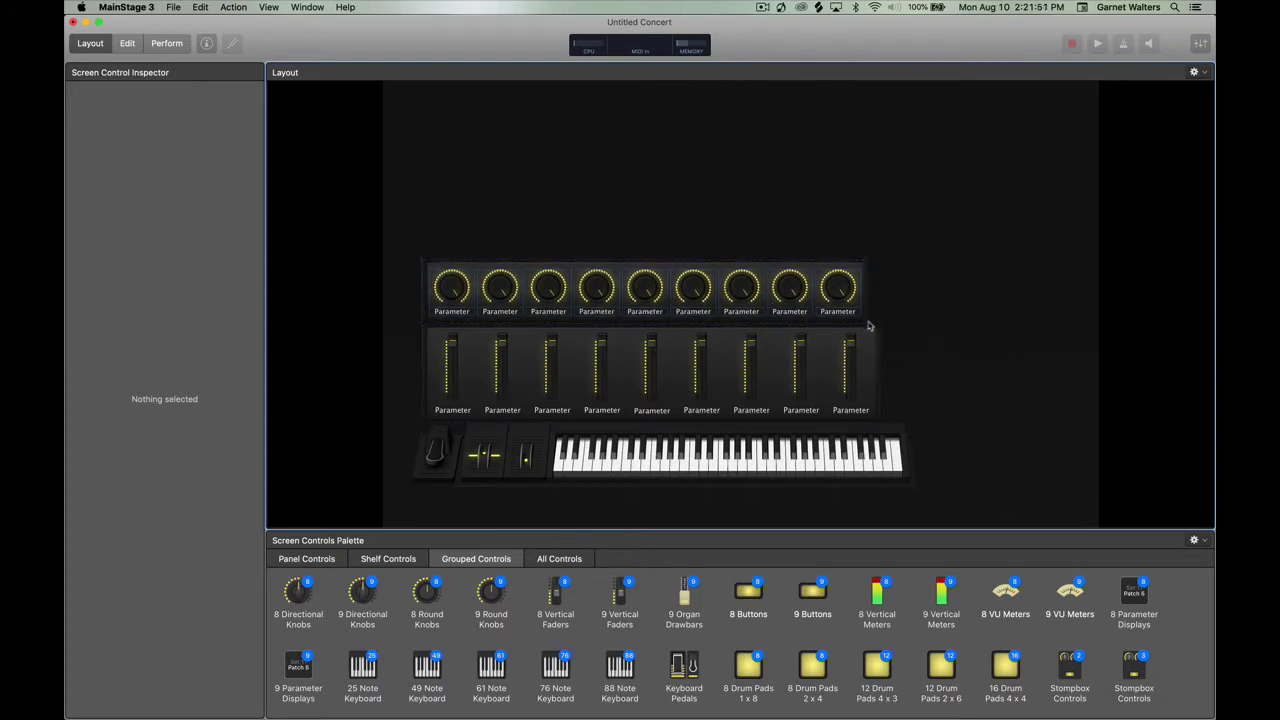
{"action": "left_click", "coordinate": [866, 300]}
{"action": "left_click_drag", "start_coordinate": [871, 263], "coordinate": [879, 265]}
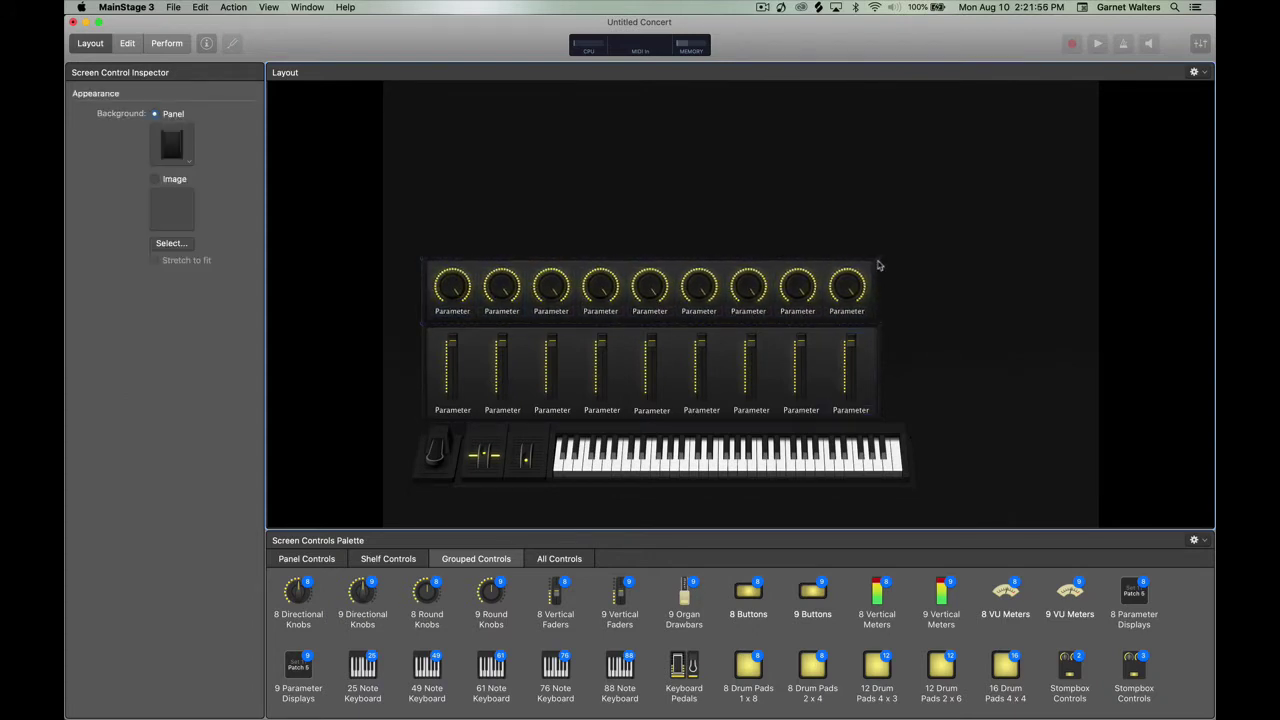
Move all the knobs, faders, pedal and keyboard controls together into the layout's lower-left corner.
{"action": "left_click_drag", "start_coordinate": [398, 238], "coordinate": [740, 495]}
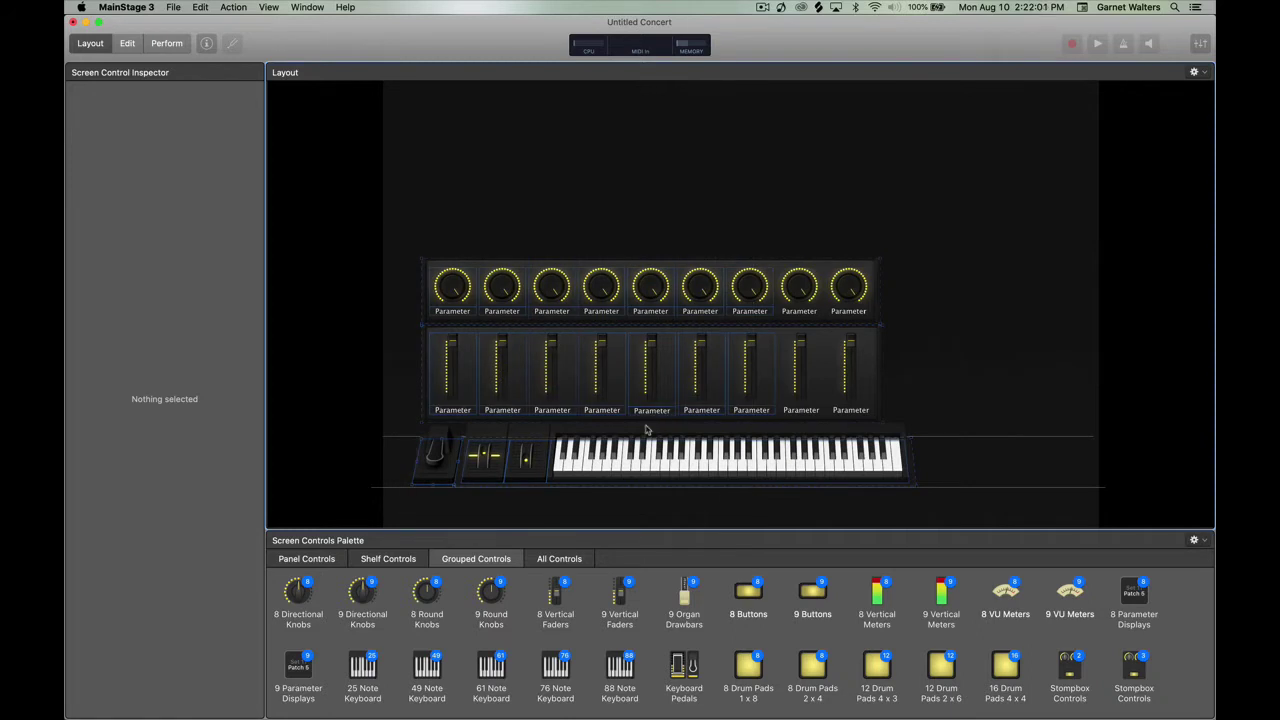
{"action": "left_click_drag", "start_coordinate": [646, 430], "coordinate": [620, 461]}
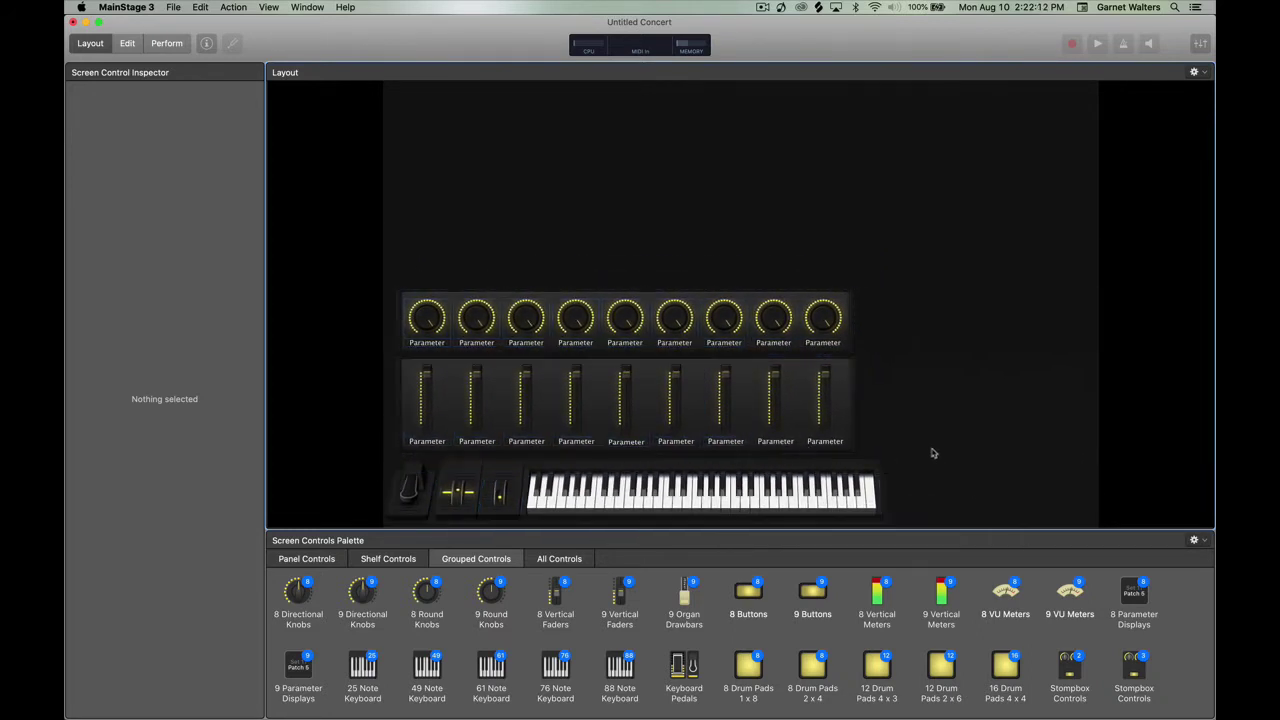
Assign the nine vertical faders to the KeyLab's hardware faders, with controllers 73, 75, 79, 72, 80, 81, 82, 83 and 85.
{"action": "left_click", "coordinate": [595, 508]}
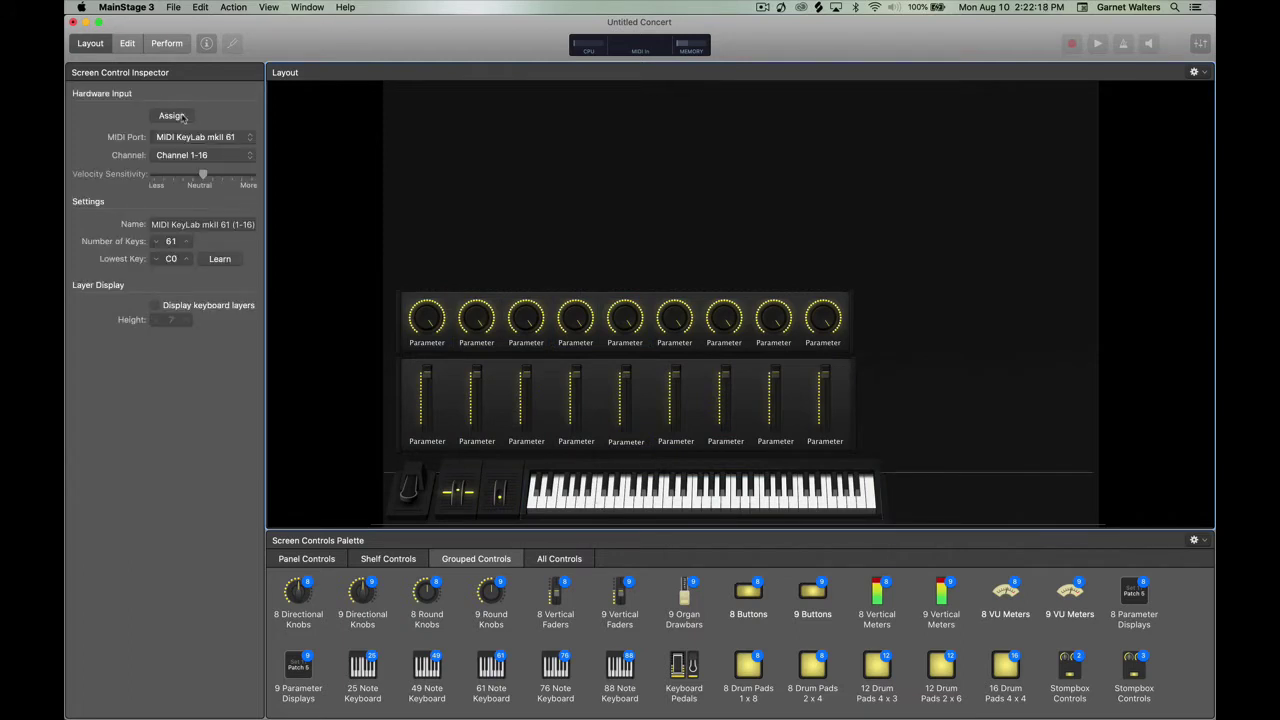
{"action": "left_click", "coordinate": [420, 390]}
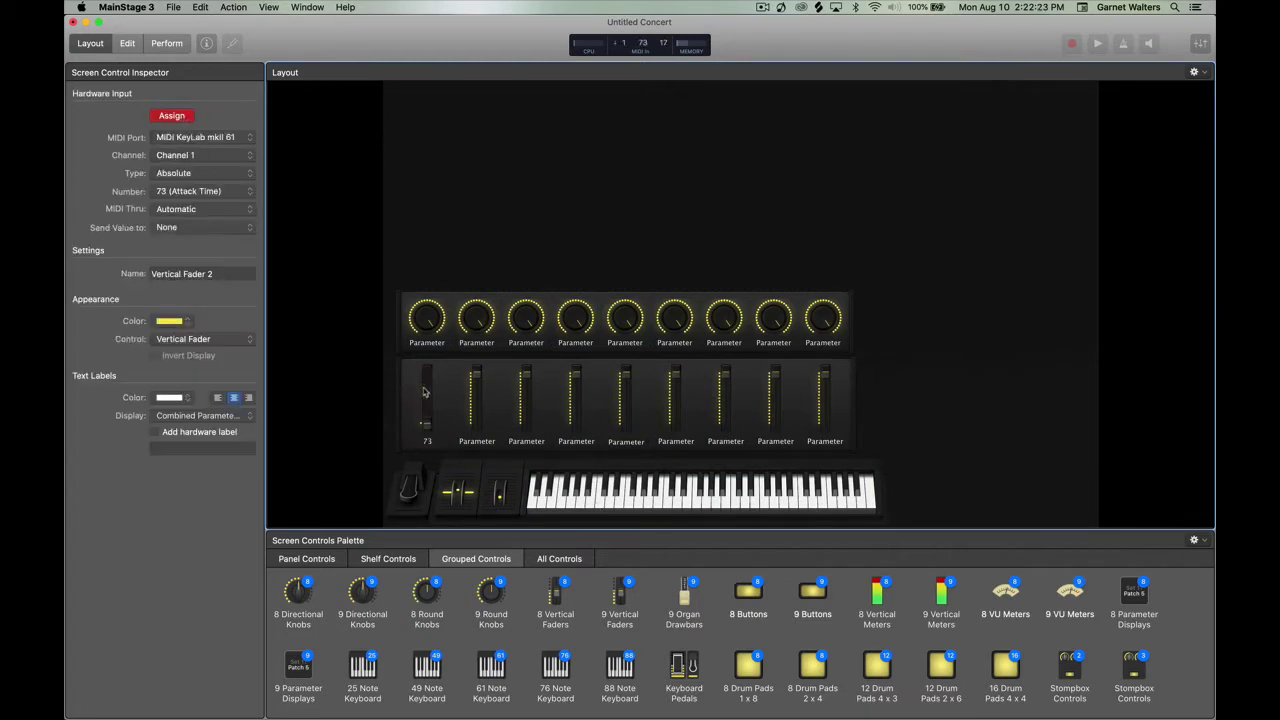
{"action": "left_click", "coordinate": [520, 396]}
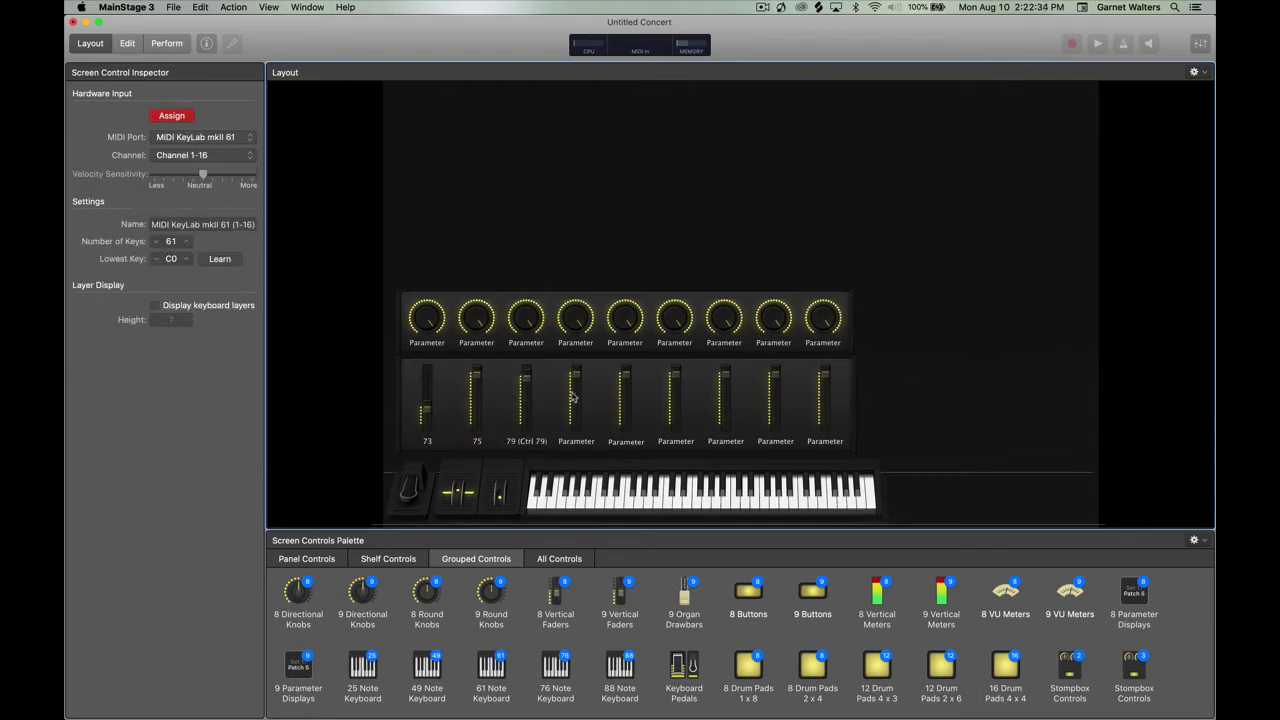
{"action": "left_click", "coordinate": [573, 400]}
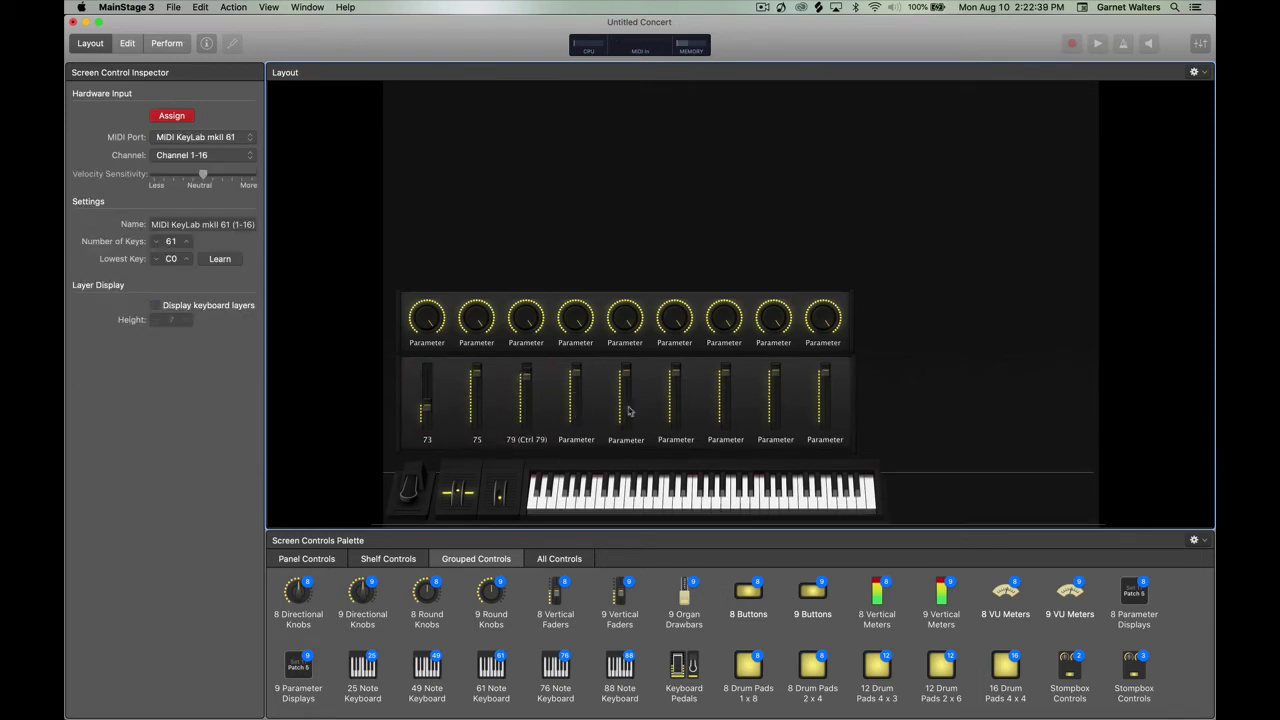
{"action": "left_click", "coordinate": [576, 400]}
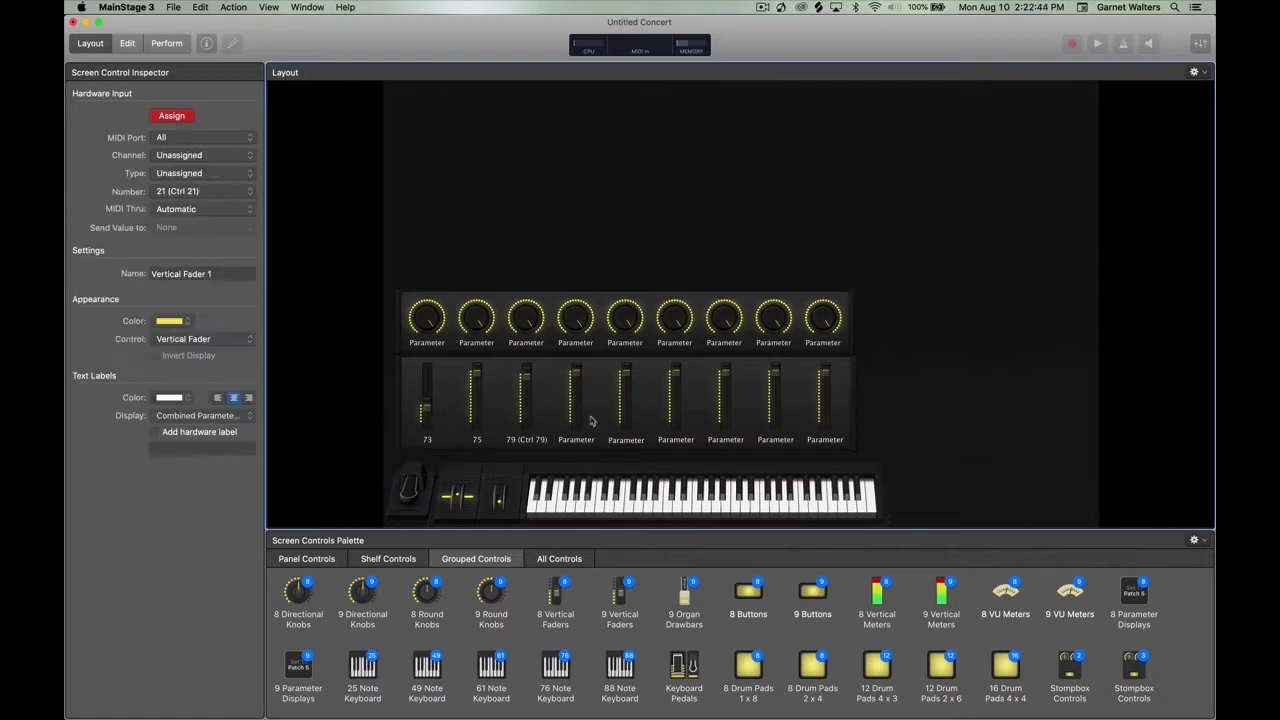
{"action": "left_click", "coordinate": [626, 439]}
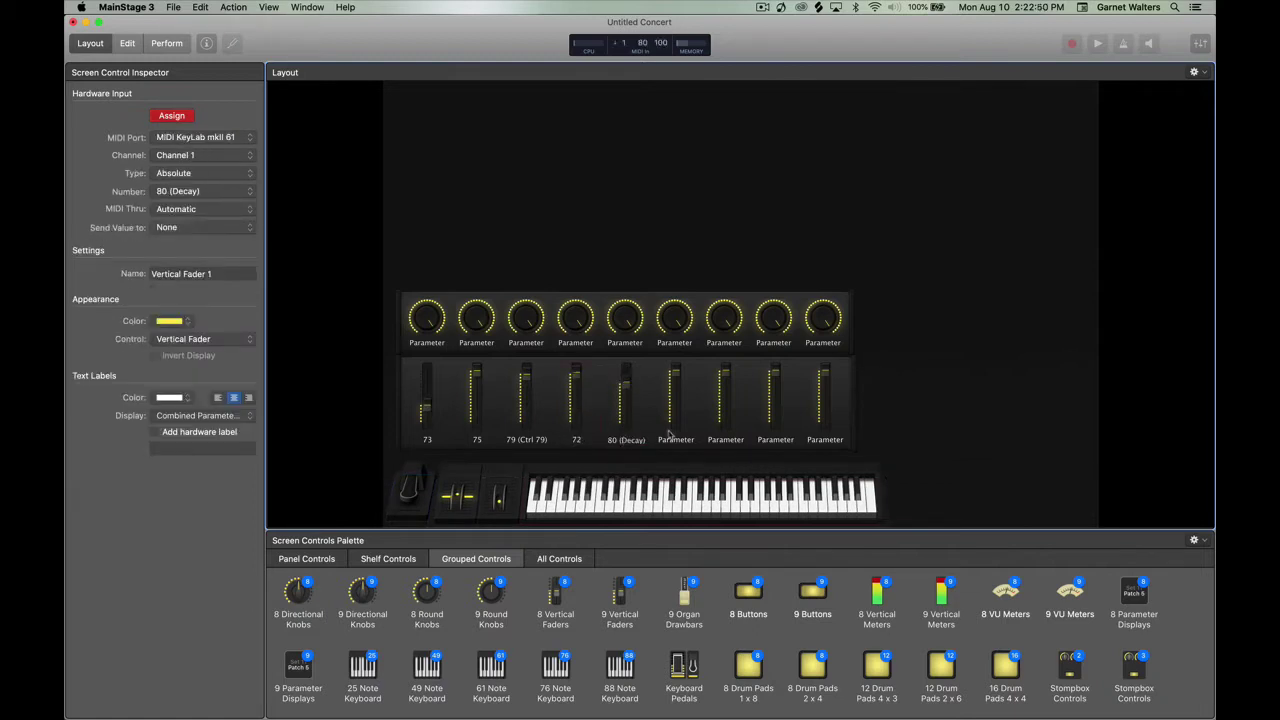
{"action": "left_click", "coordinate": [673, 441]}
{"action": "left_click", "coordinate": [724, 440]}
{"action": "left_click", "coordinate": [773, 440]}
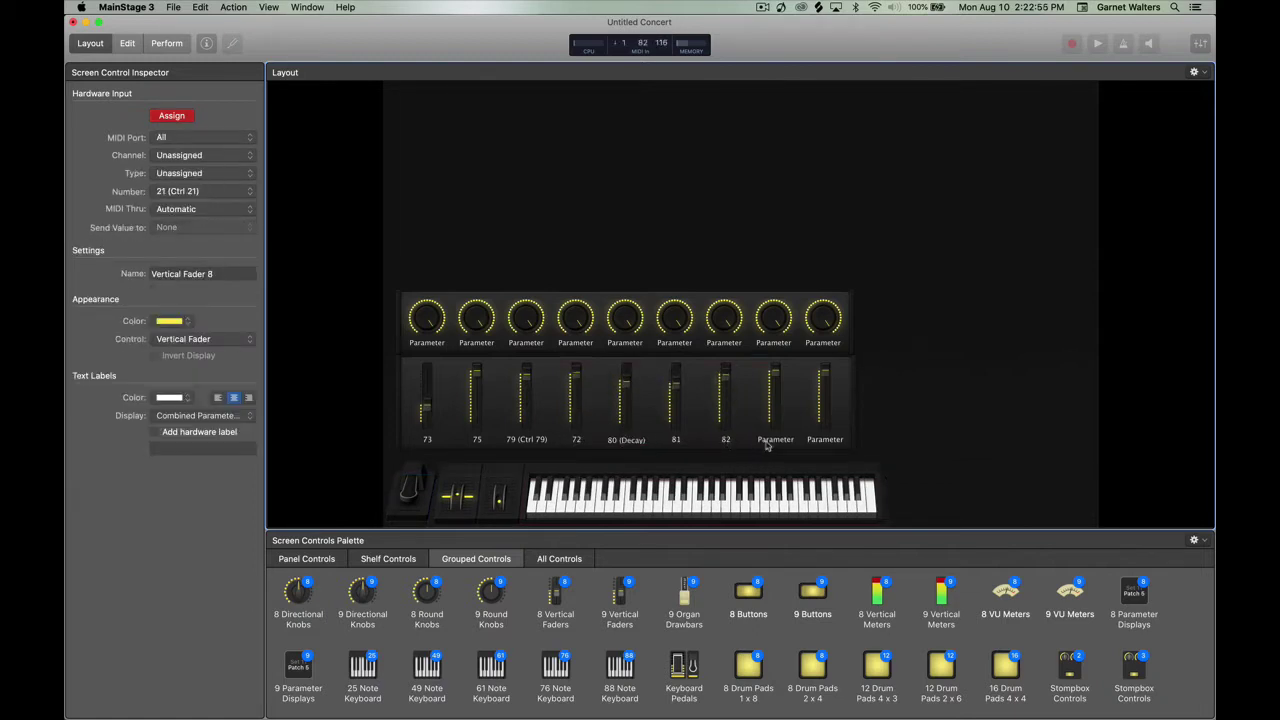
Assign the nine round knobs to the KeyLab's hardware knobs, with controllers 74, 71, 76, 77, 93, 18, 19, 16 and 17.
{"action": "left_click", "coordinate": [432, 332]}
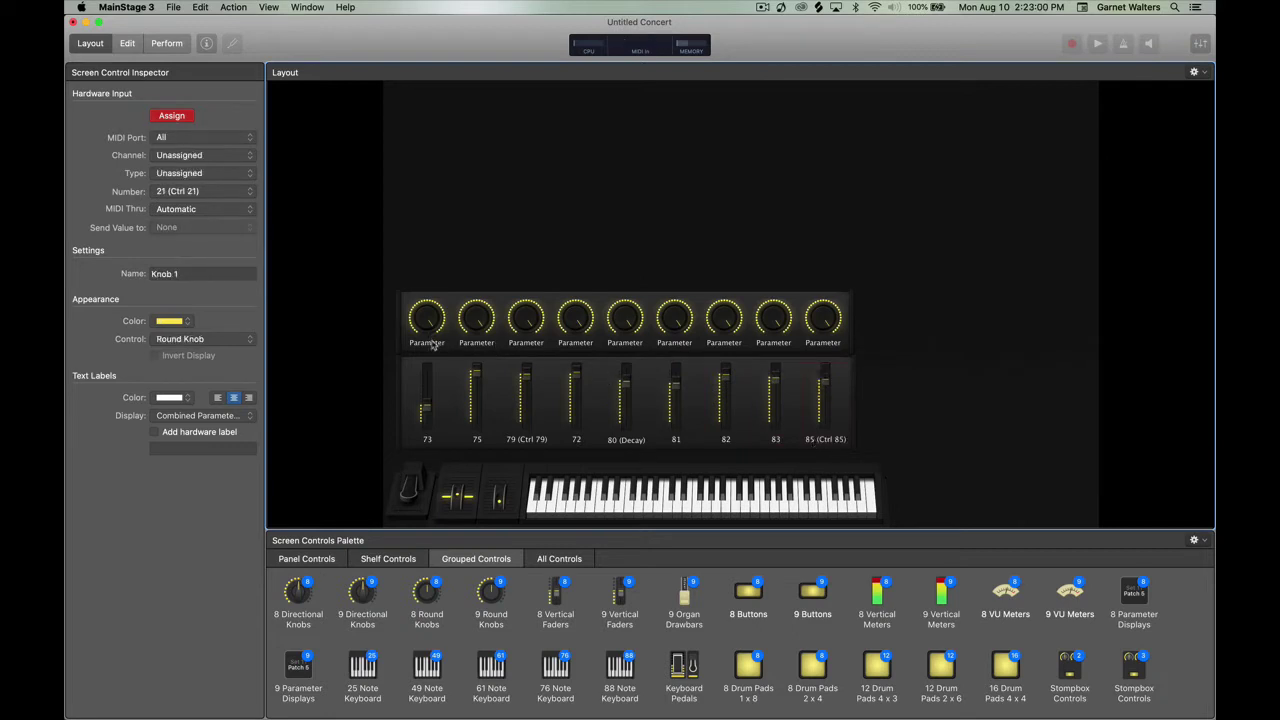
{"action": "left_click", "coordinate": [479, 340]}
{"action": "left_click", "coordinate": [522, 342]}
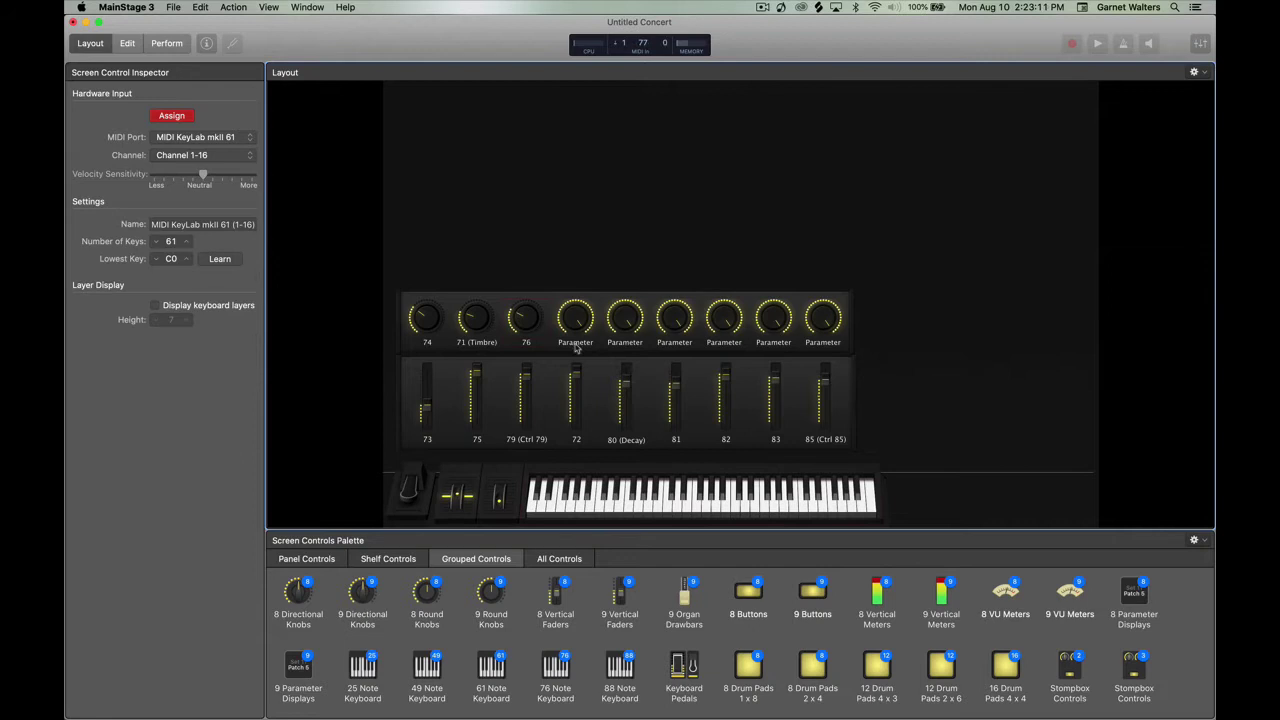
{"action": "left_click", "coordinate": [576, 330]}
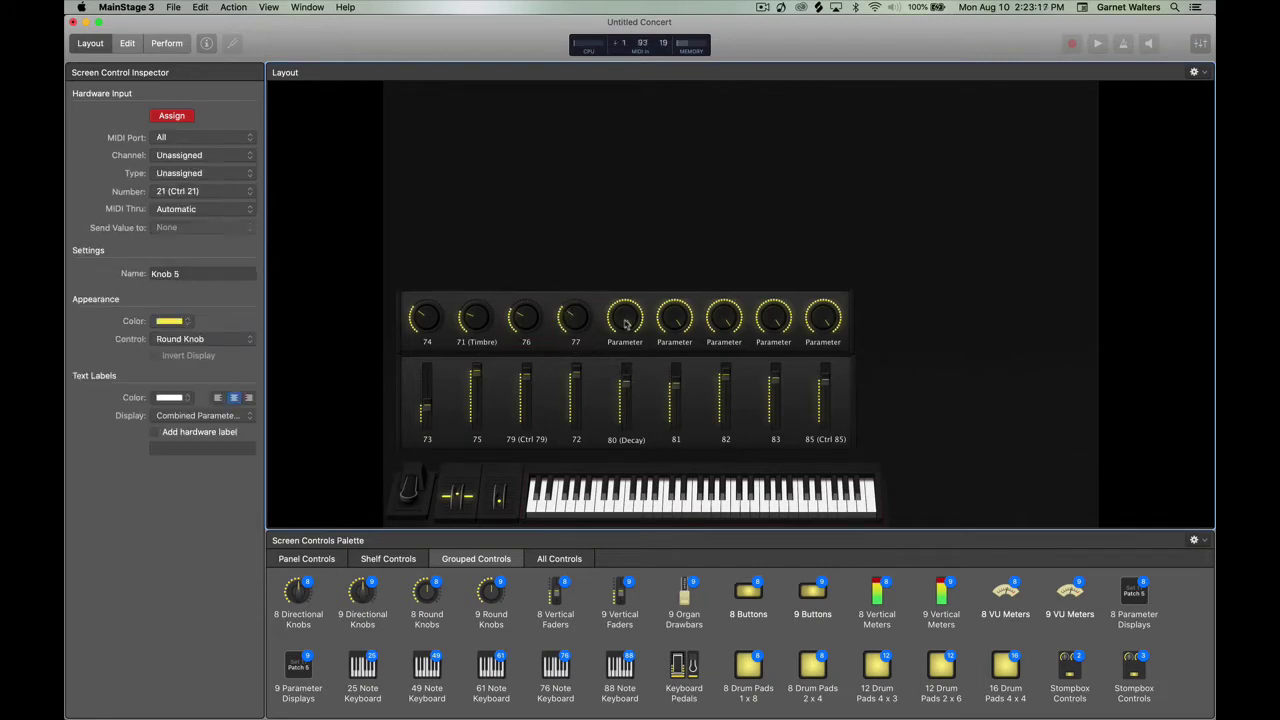
{"action": "left_click", "coordinate": [624, 322]}
{"action": "left_click", "coordinate": [674, 322]}
{"action": "left_click", "coordinate": [720, 323]}
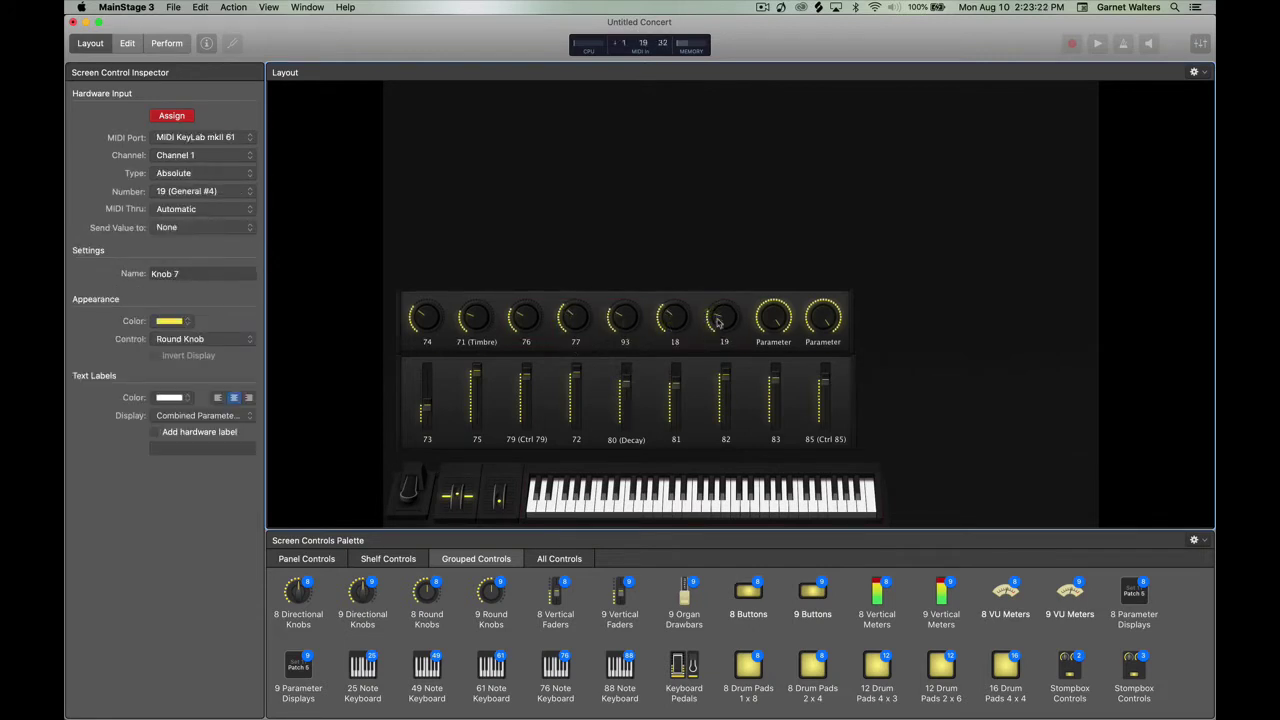
{"action": "left_click", "coordinate": [777, 323]}
{"action": "left_click", "coordinate": [816, 320]}
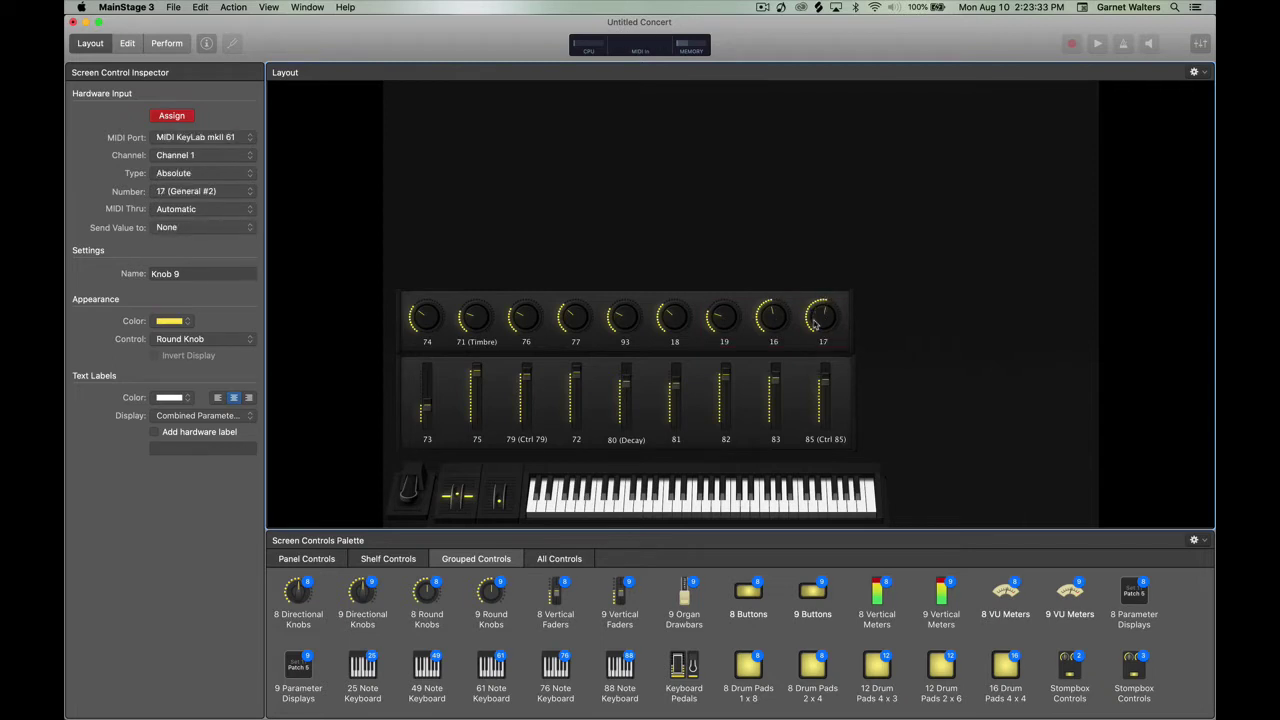
Assign the 61-key keyboard, its modulation and pitch wheels and the sustain pedal to the KeyLab, and end the hardware assignment.
{"action": "left_click", "coordinate": [505, 490]}
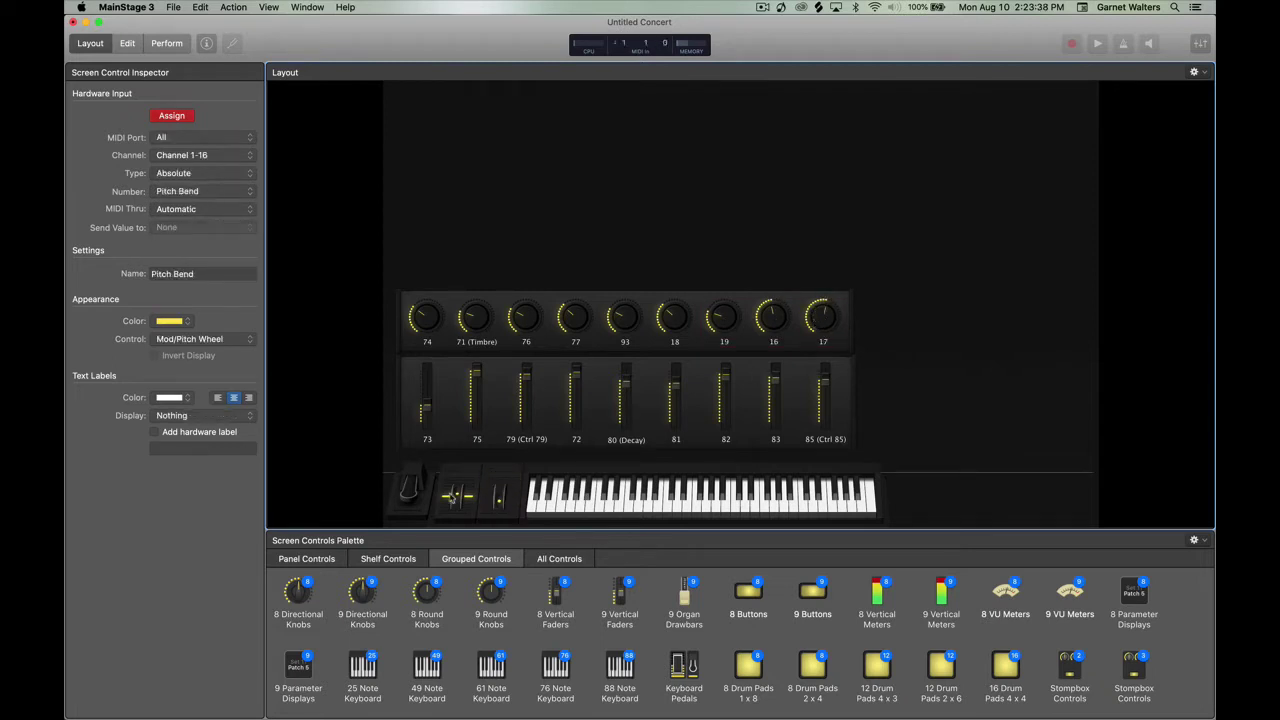
{"action": "left_click", "coordinate": [558, 516]}
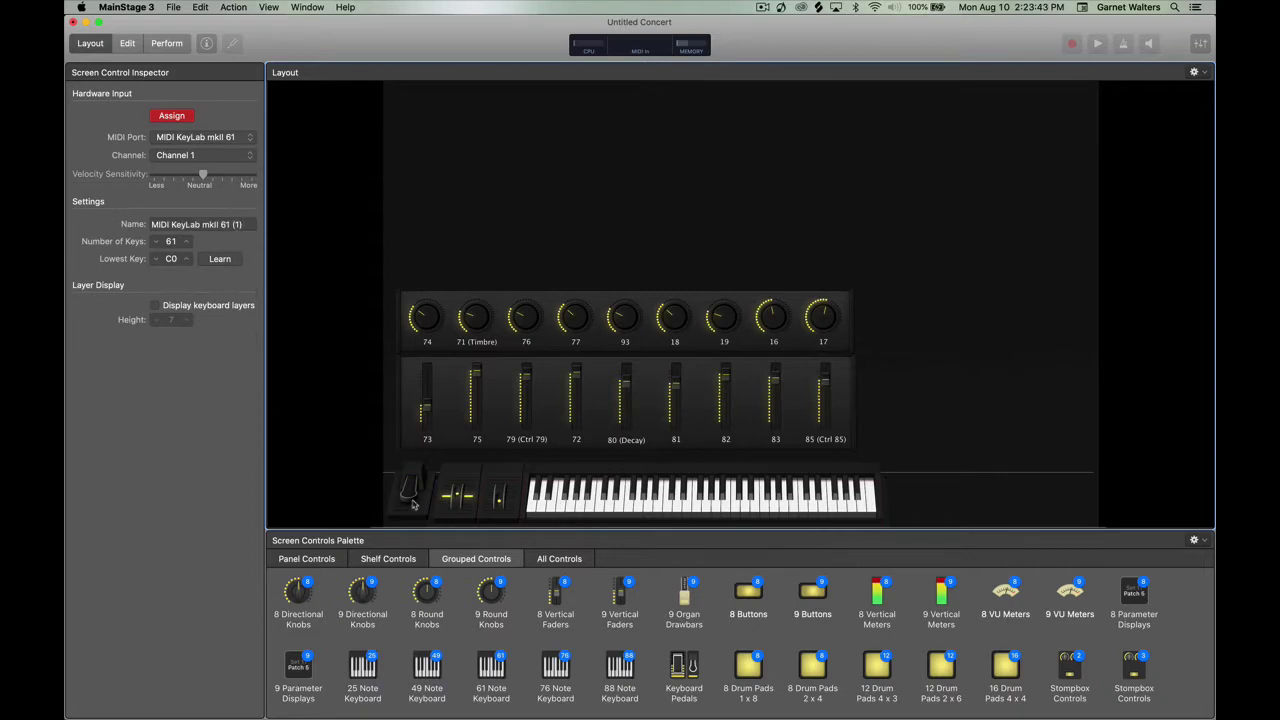
{"action": "left_click", "coordinate": [412, 503]}
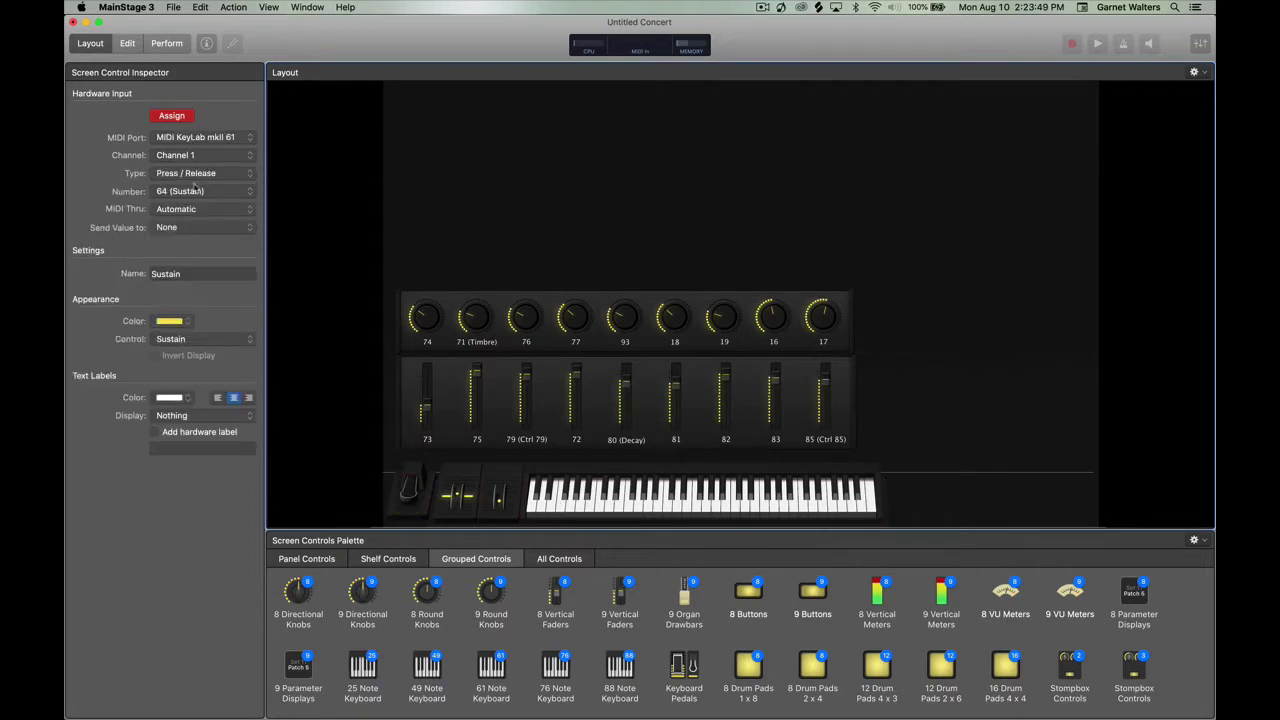
{"action": "left_click", "coordinate": [181, 120]}
Save the concert to the Desktop as BUILD MY RIG.
{"action": "key", "text": "super+s"}
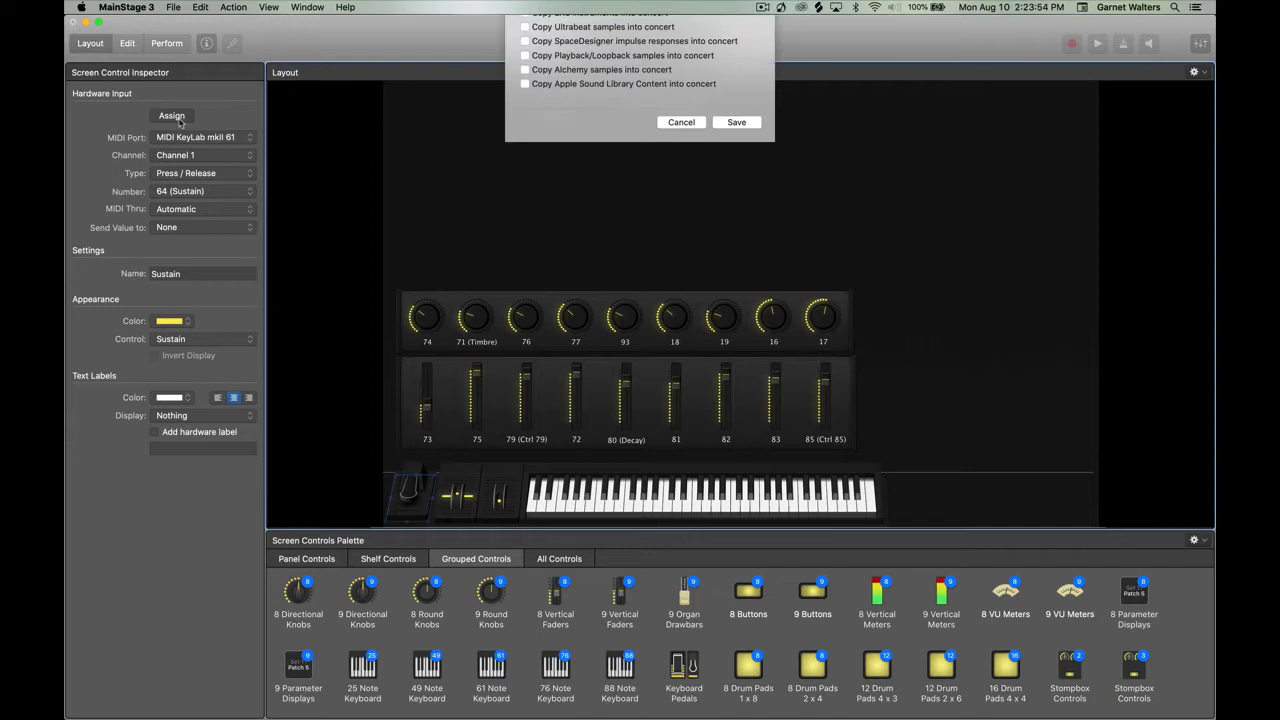
{"action": "key", "text": "BackSpace"}
{"action": "type", "text": "BUILD"}
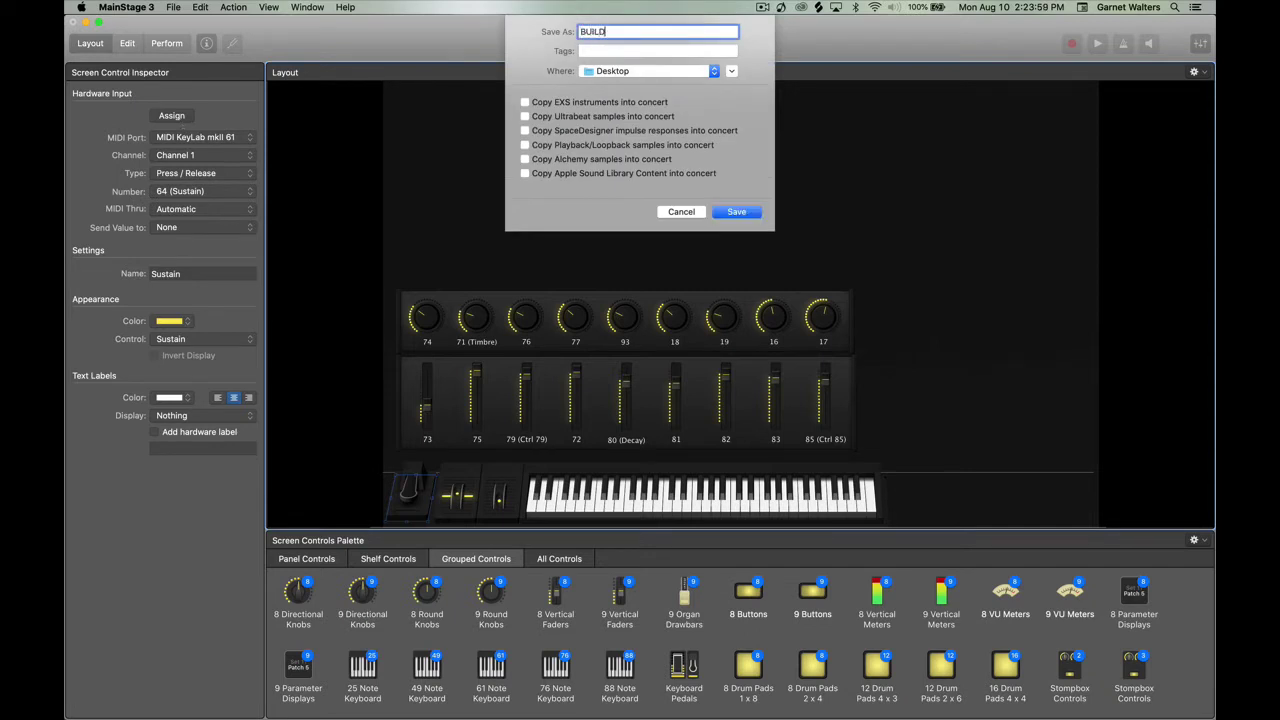
{"action": "type", "text": " MY RIG"}
{"action": "key", "text": "Return"}
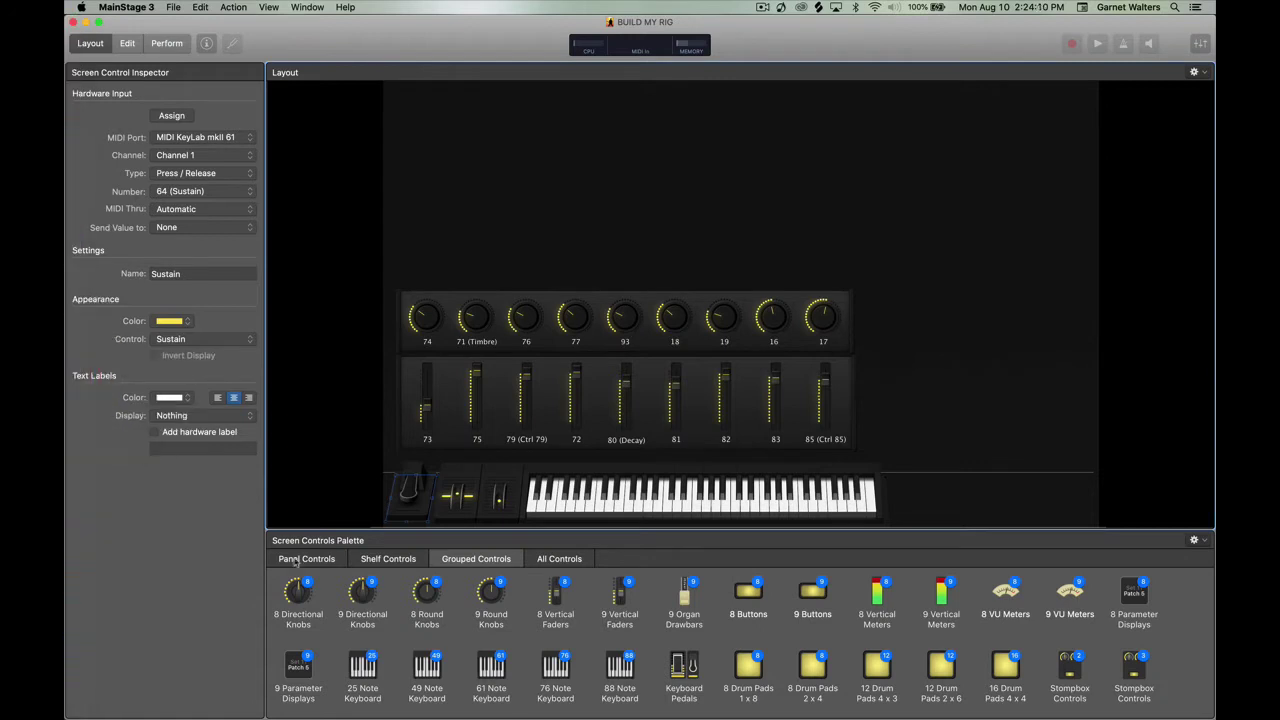
Add a 25-note keyboard above the knobs and hide its keyboard layers.
{"action": "left_click_drag", "start_coordinate": [370, 670], "coordinate": [490, 248]}
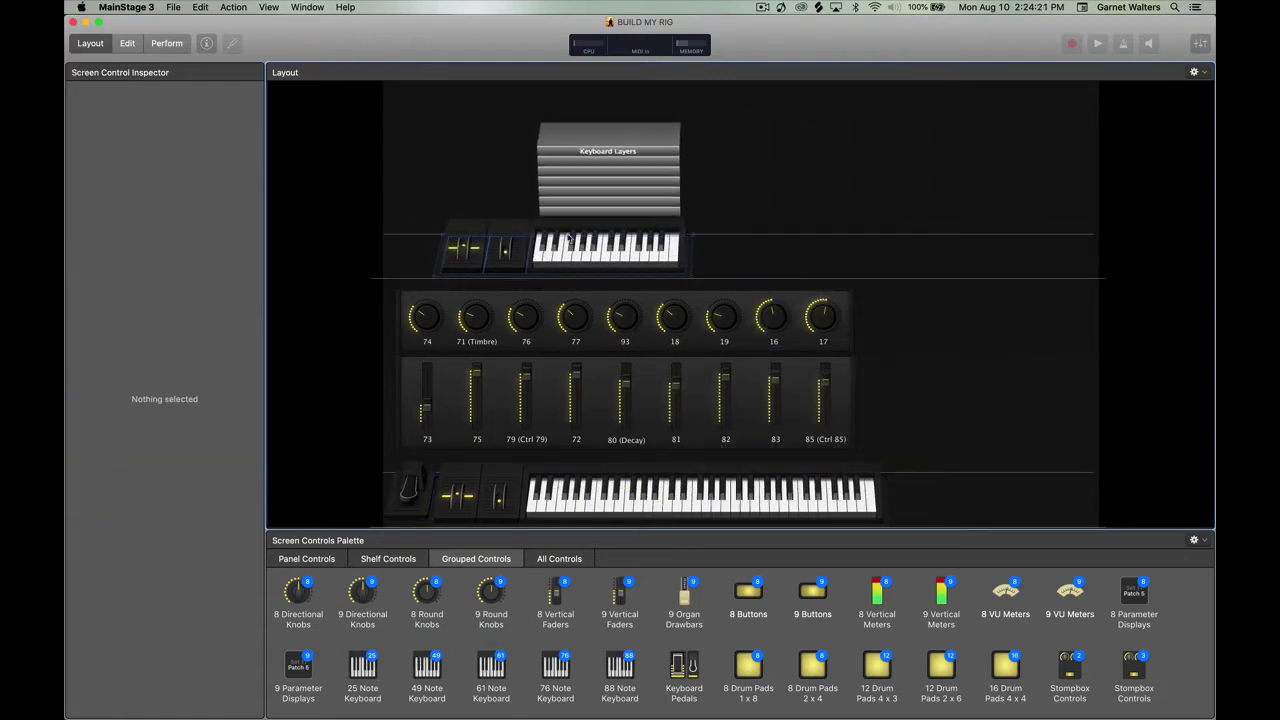
{"action": "left_click", "coordinate": [156, 305]}
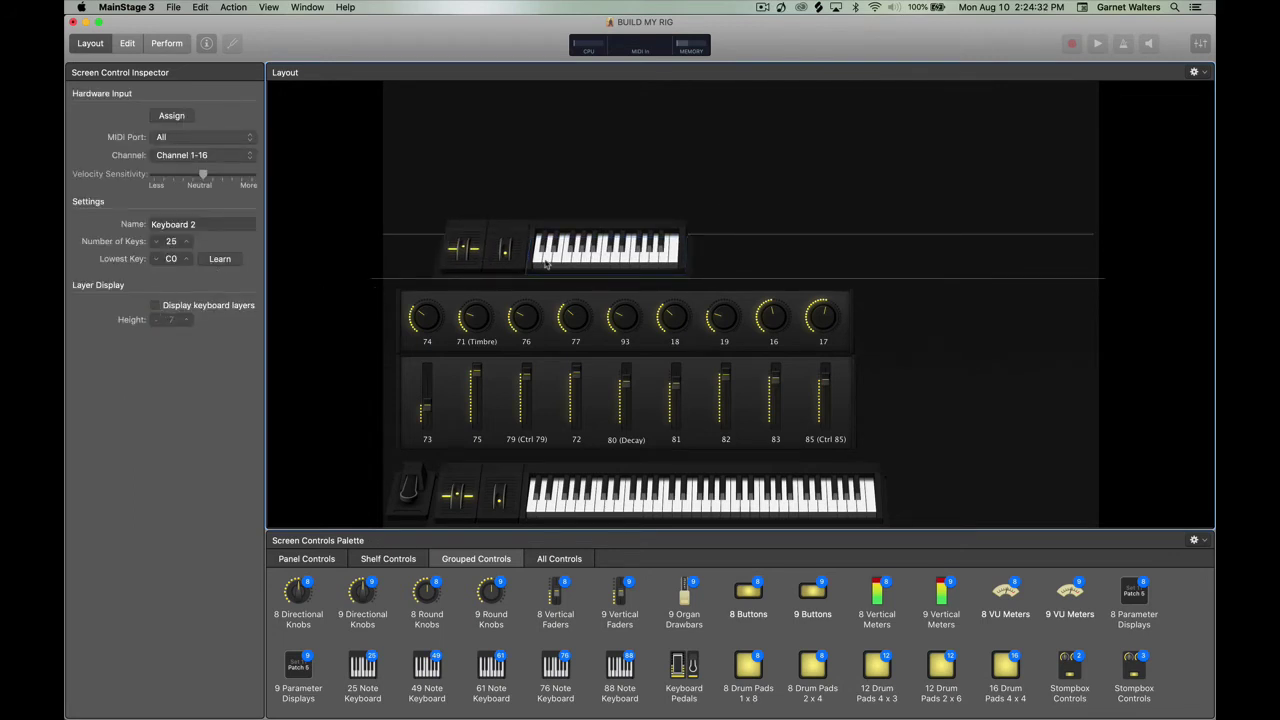
Add a sustain pedal beside the 25-note keyboard's wheels and align both with each other just above the knobs.
{"action": "left_click", "coordinate": [388, 558]}
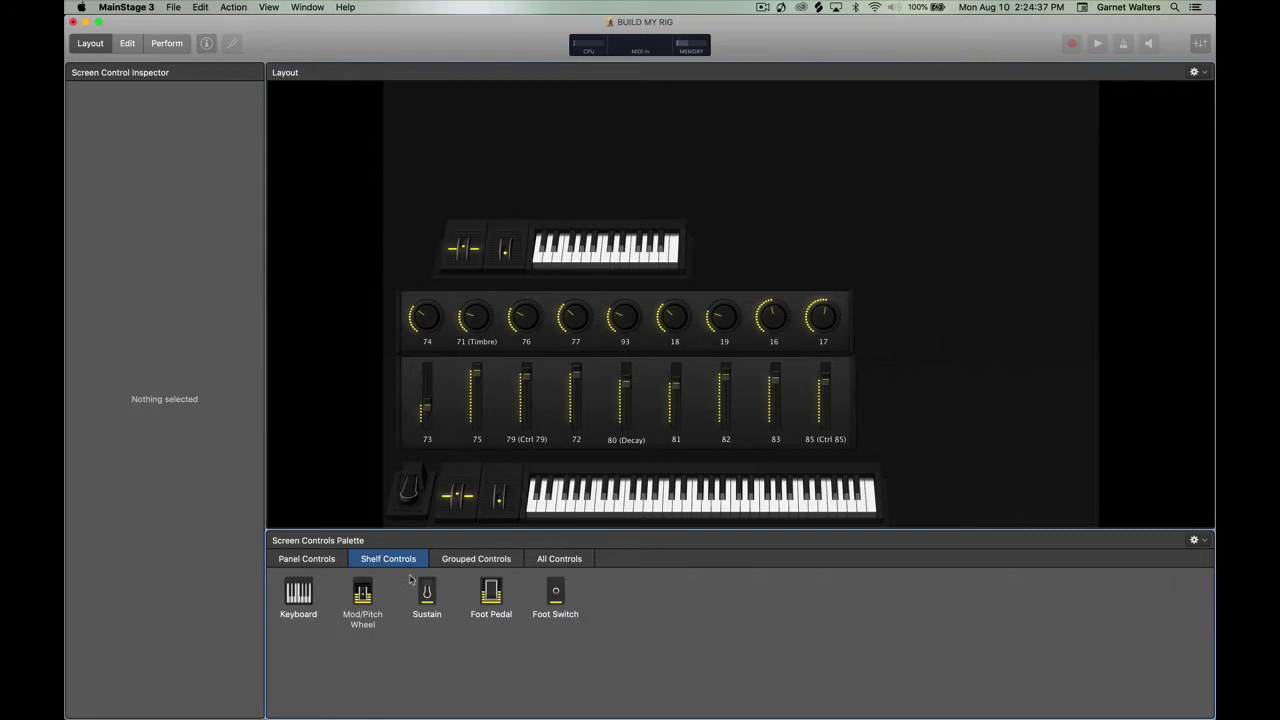
{"action": "left_click_drag", "start_coordinate": [426, 592], "coordinate": [425, 268]}
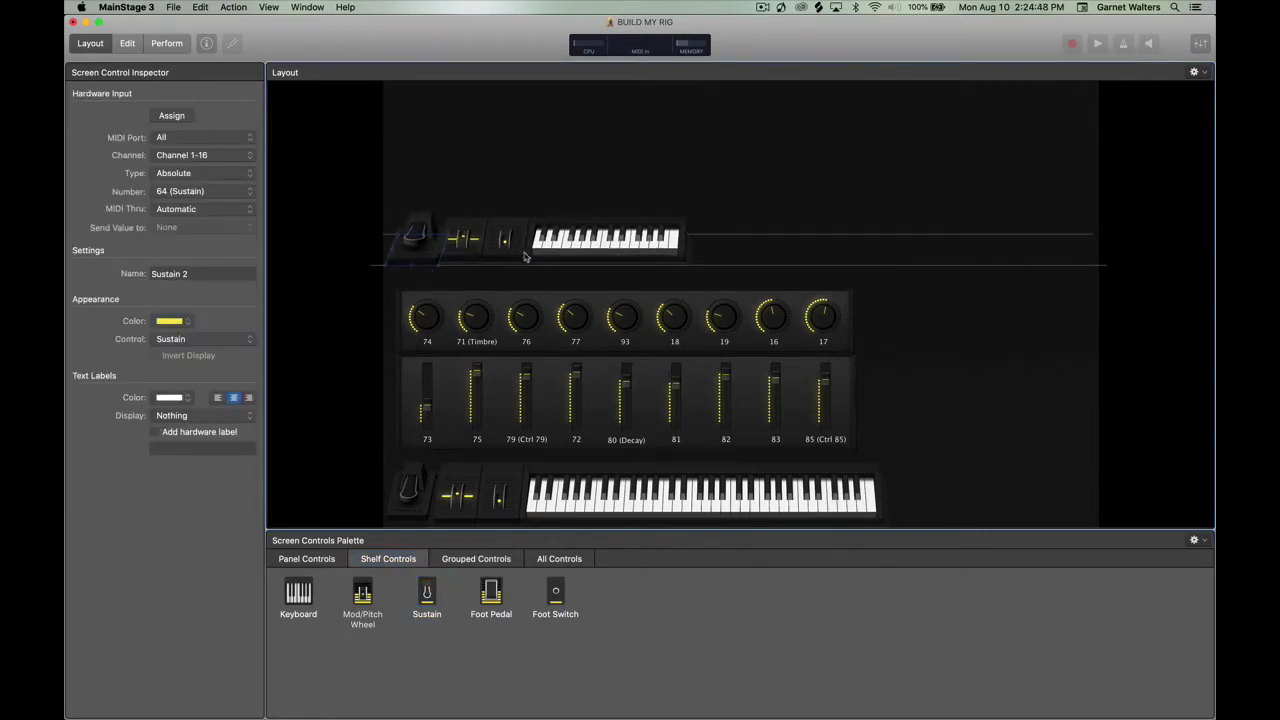
{"action": "left_click_drag", "start_coordinate": [524, 257], "coordinate": [527, 273]}
{"action": "mouse_move", "coordinate": [423, 261]}
{"action": "left_mouse_down"}
{"action": "mouse_move", "coordinate": [389, 266]}
{"action": "mouse_move", "coordinate": [411, 274]}
{"action": "left_mouse_up"}
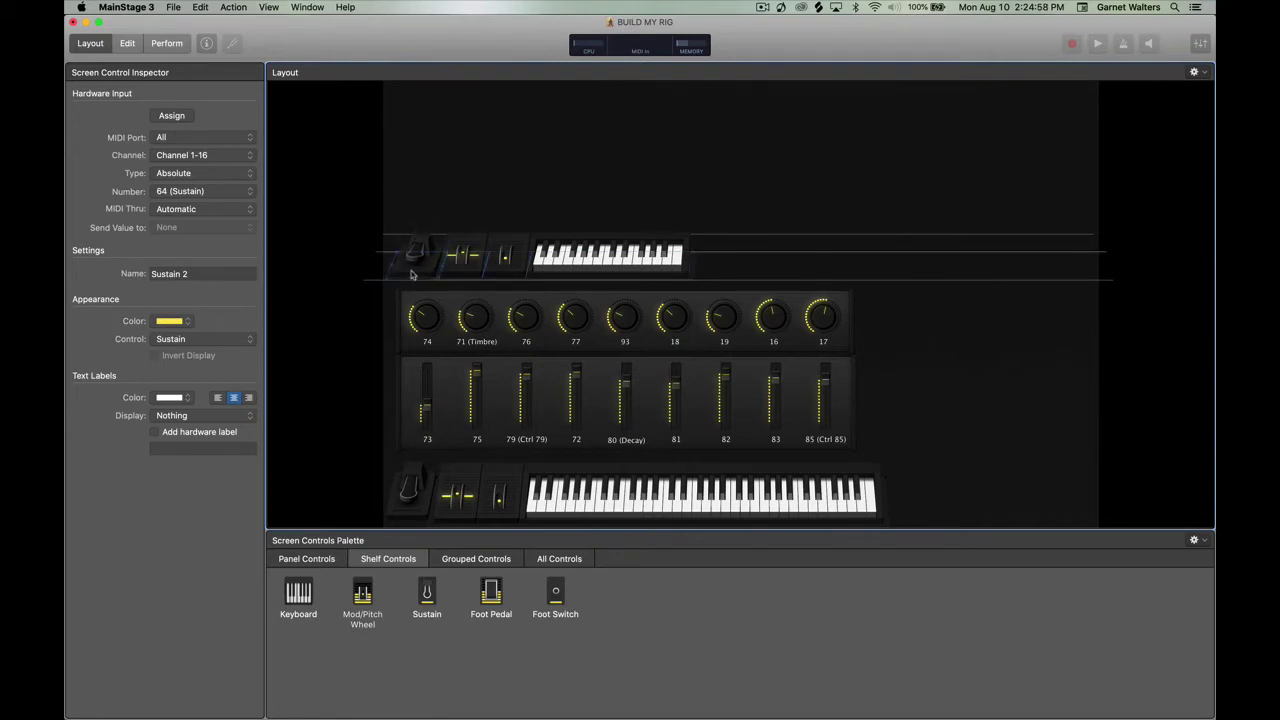
Set the 25-note keyboard's MIDI port to MPK Mini Mk II and start assigning its modulation and pitch wheels.
{"action": "left_click", "coordinate": [899, 364]}
{"action": "left_click", "coordinate": [557, 264]}
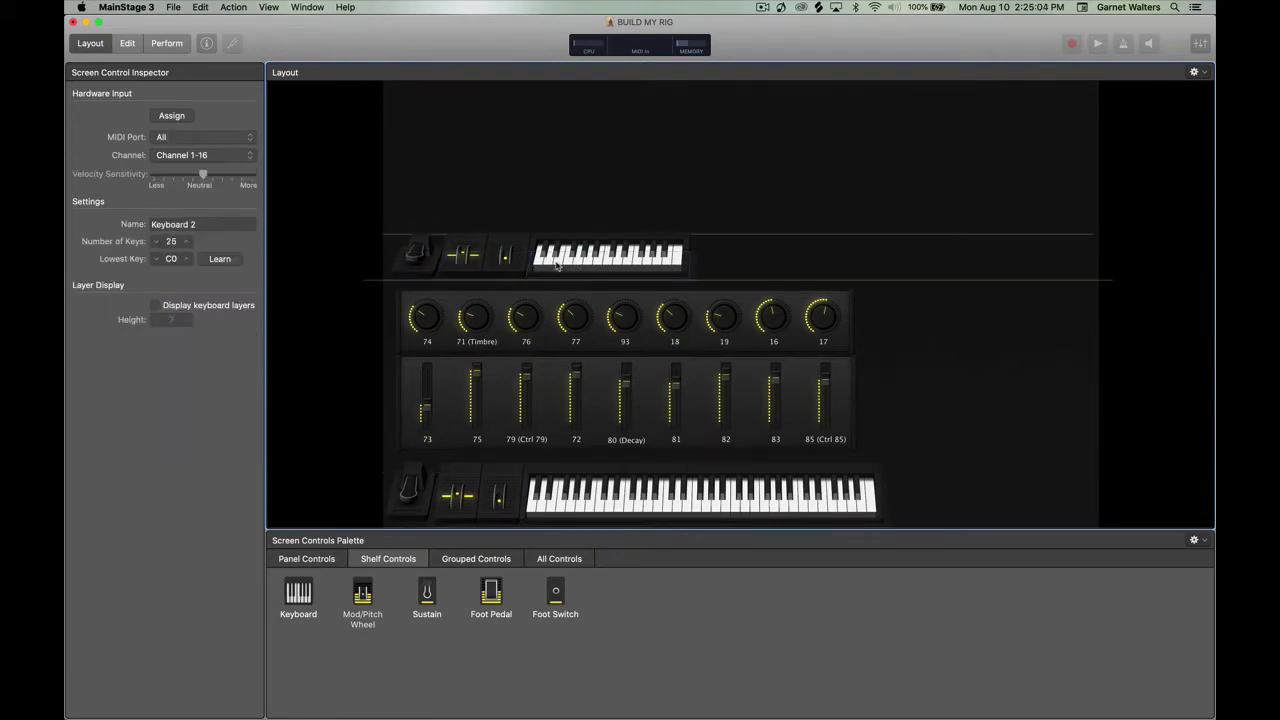
{"action": "left_click", "coordinate": [168, 137]}
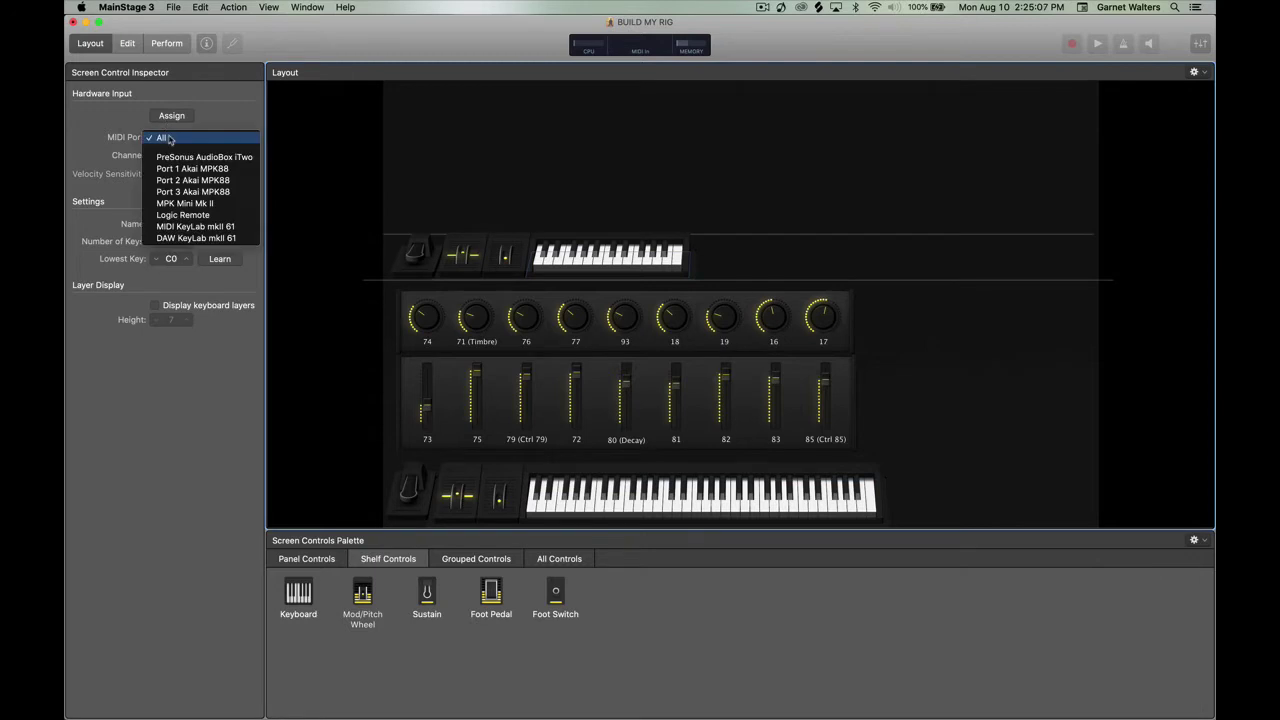
{"action": "left_click", "coordinate": [185, 203]}
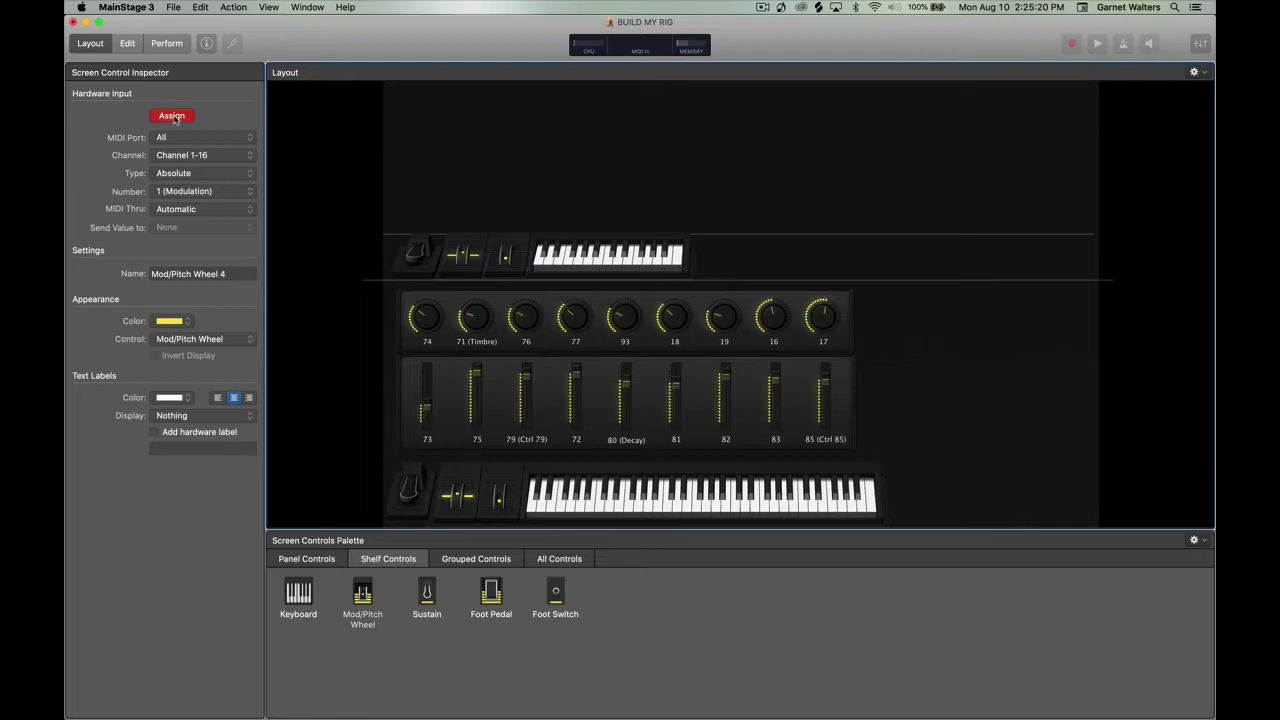
{"action": "left_click", "coordinate": [463, 262]}
Add a 2 x 4 group of 8 drum pads, shrink it and place it directly above the small keyboard's pedal and wheels.
{"action": "left_click", "coordinate": [478, 562]}
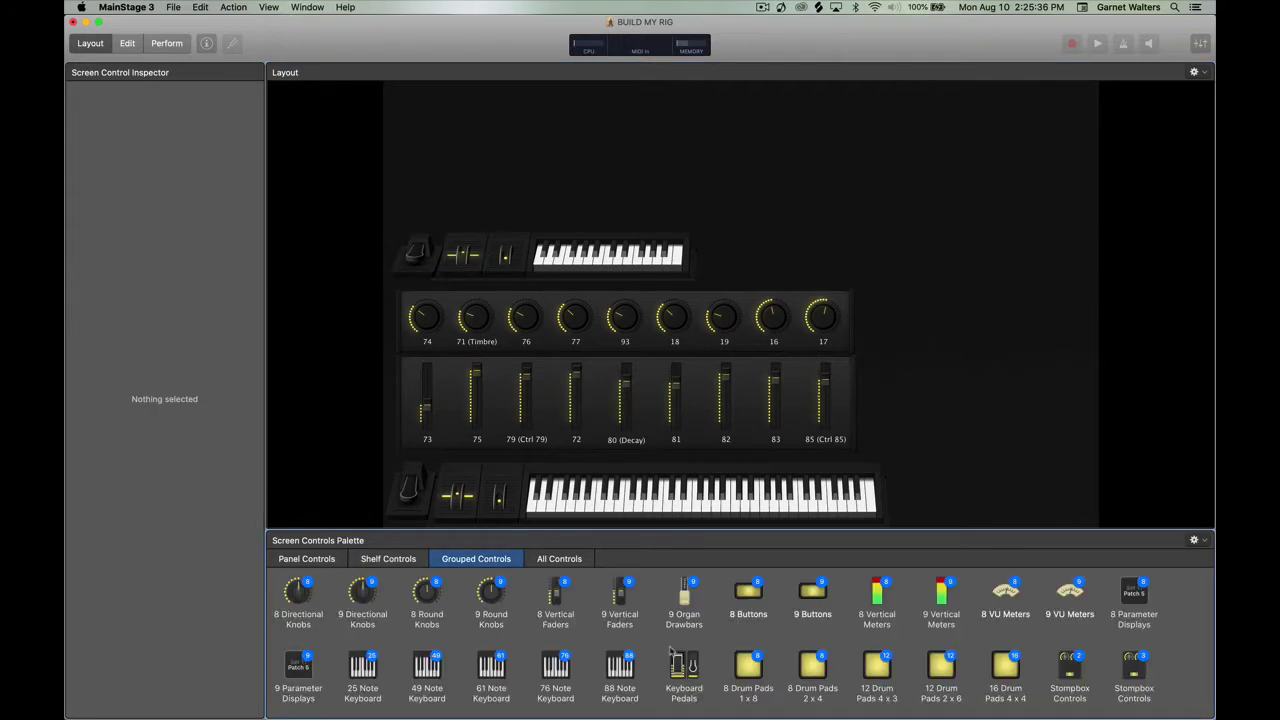
{"action": "left_click_drag", "start_coordinate": [810, 669], "coordinate": [620, 156]}
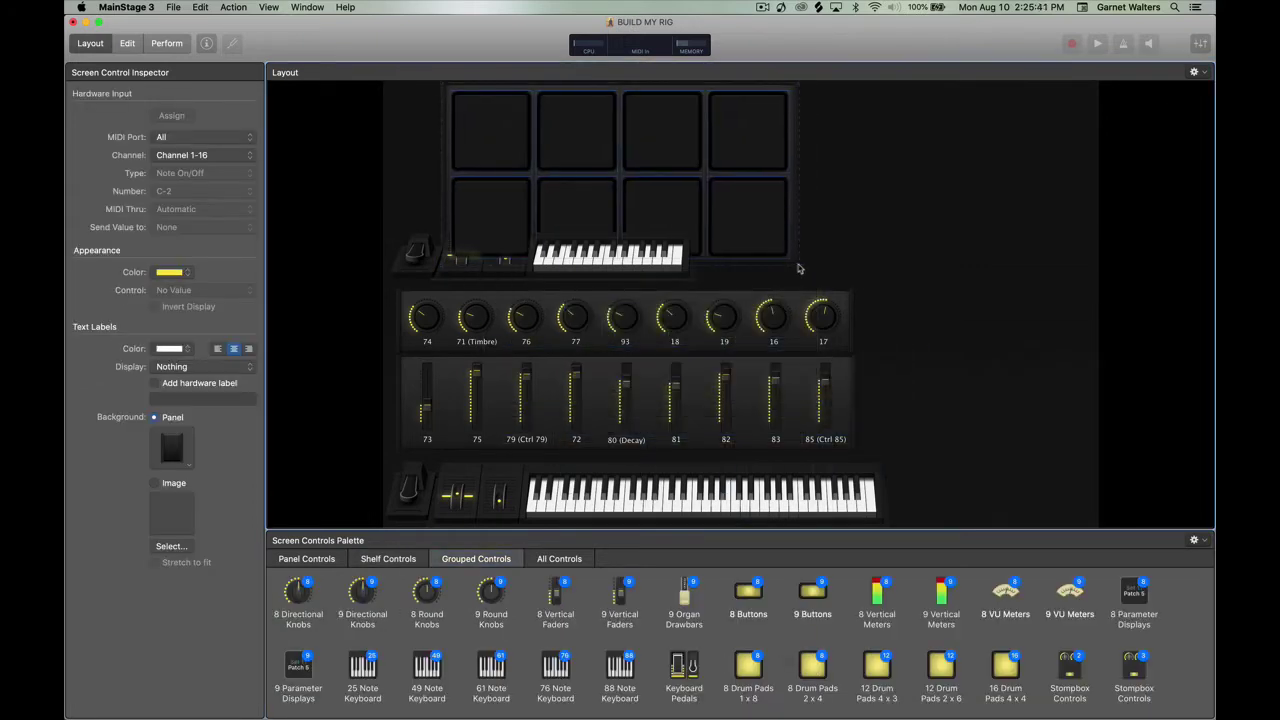
{"action": "left_click_drag", "start_coordinate": [798, 268], "coordinate": [596, 162]}
{"action": "left_click_drag", "start_coordinate": [522, 128], "coordinate": [480, 198]}
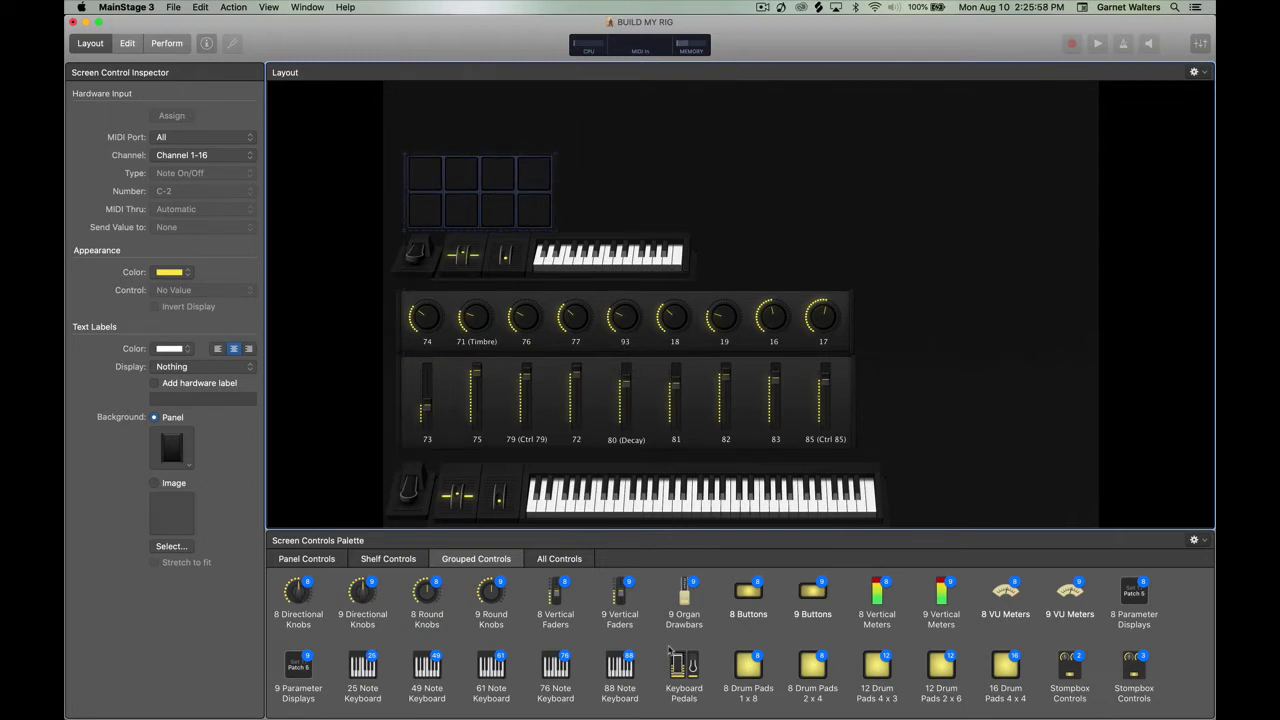
Look through the panel, shelf and grouped screen controls for a suitable knob control.
{"action": "scroll", "coordinate": [670, 650], "scroll_direction": "down", "scroll_amount": 2}
{"action": "scroll", "coordinate": [670, 650], "scroll_direction": "up", "scroll_amount": 2}
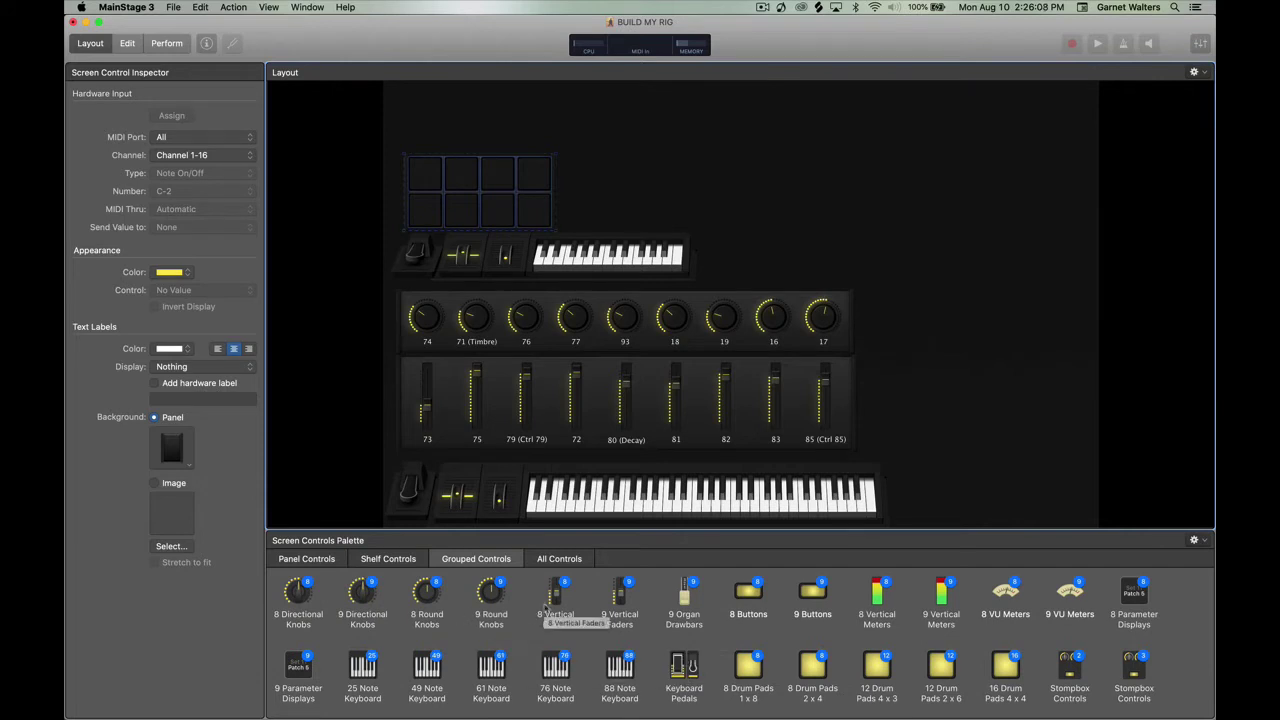
{"action": "left_click", "coordinate": [405, 565]}
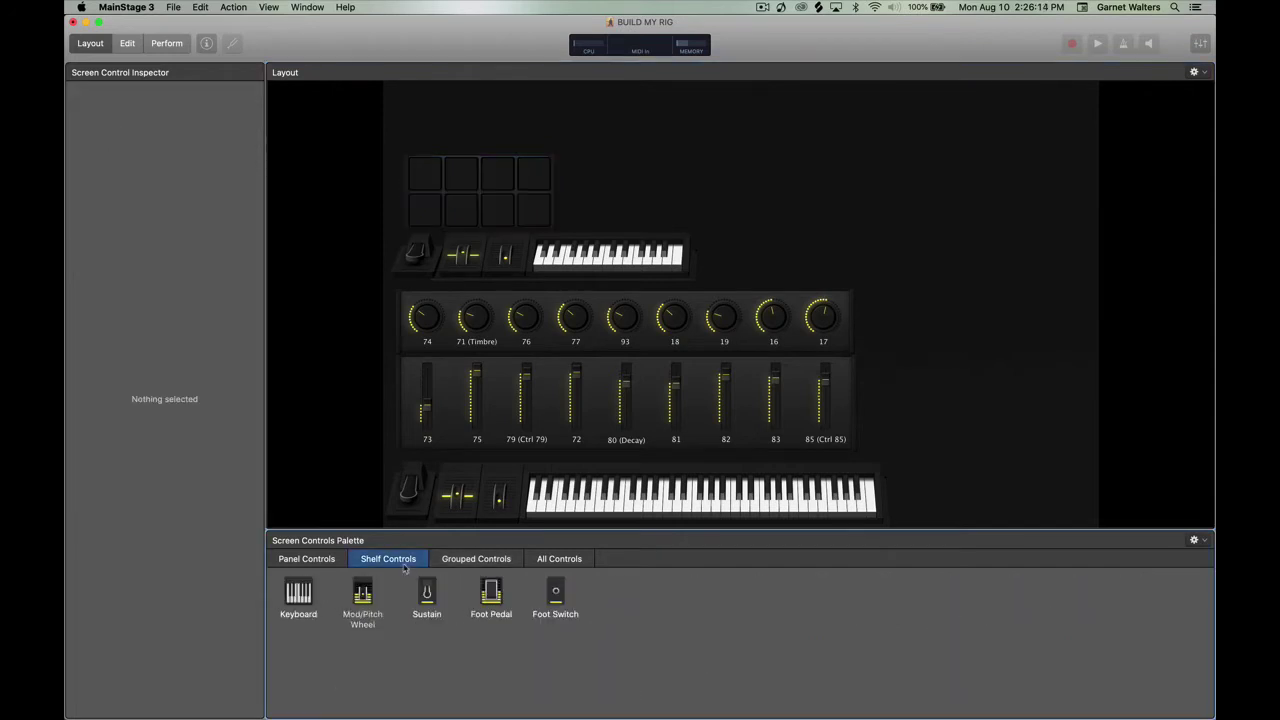
{"action": "left_click", "coordinate": [328, 562]}
{"action": "left_click", "coordinate": [392, 562]}
{"action": "left_click", "coordinate": [442, 561]}
{"action": "scroll", "coordinate": [380, 590], "scroll_direction": "down", "scroll_amount": 3}
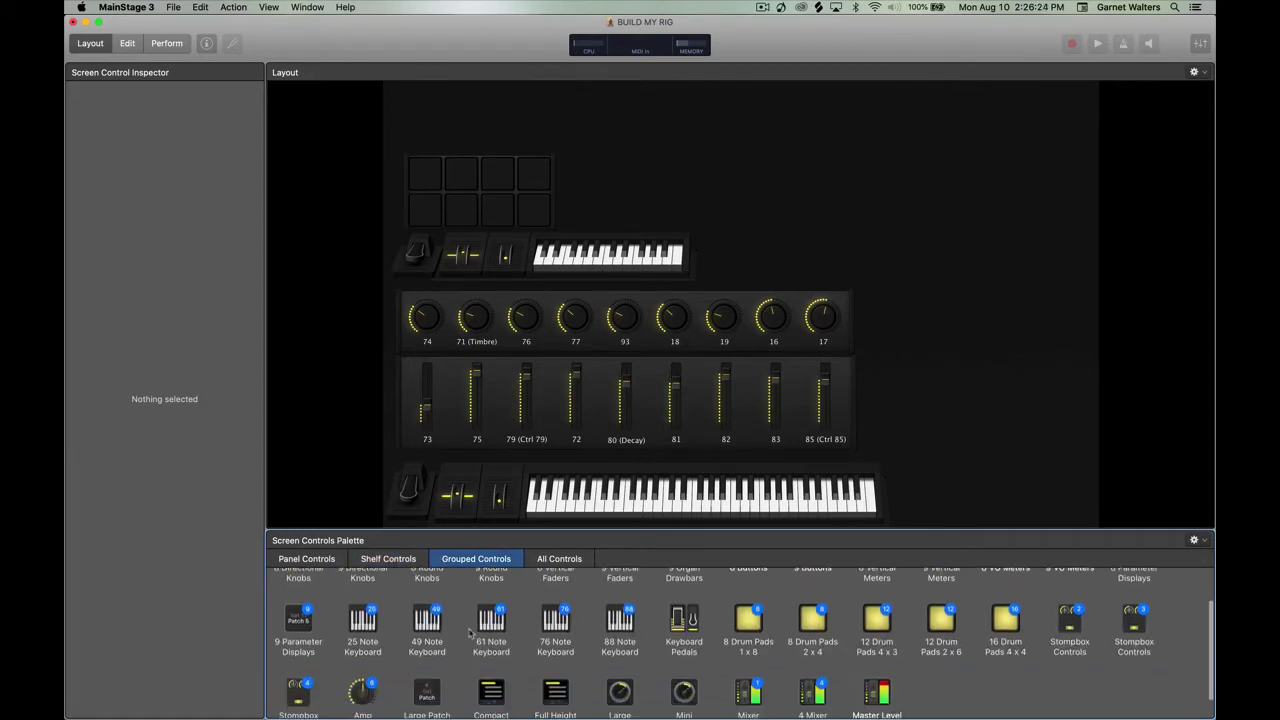
{"action": "scroll", "coordinate": [370, 585], "scroll_direction": "up", "scroll_amount": 3}
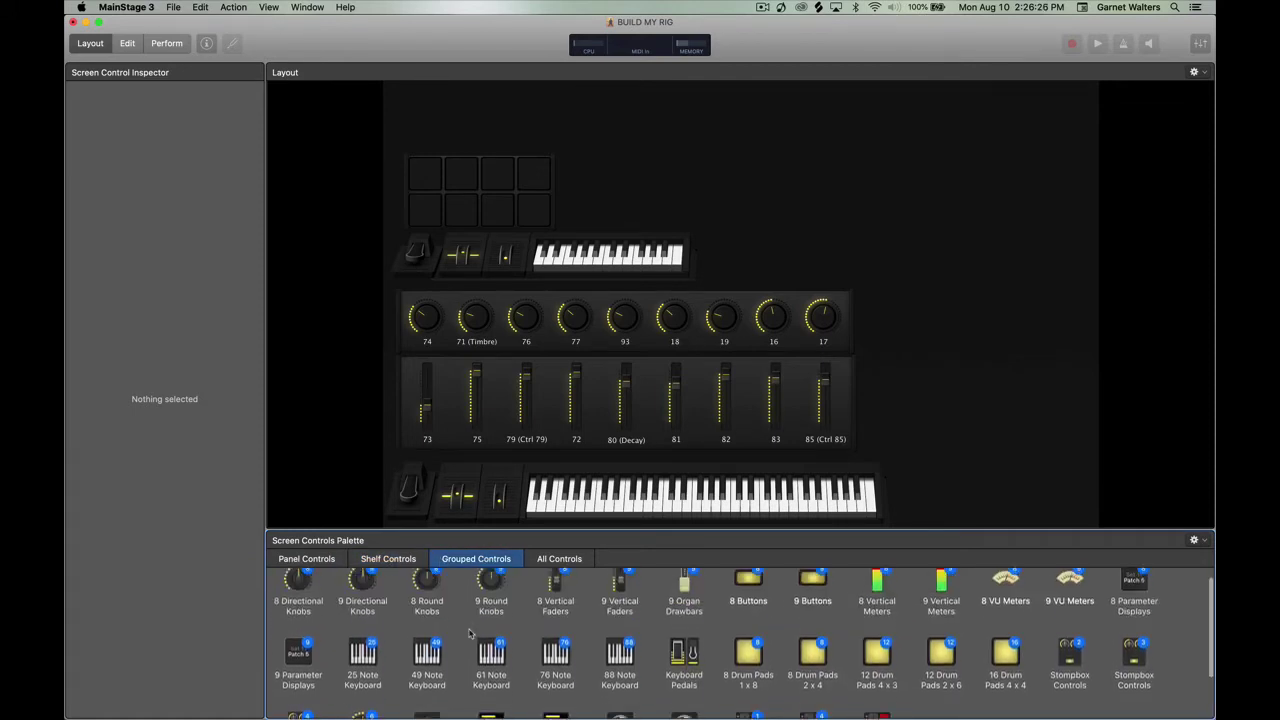
{"action": "left_click", "coordinate": [376, 563]}
Add a small round knob next to the drum pads, set its text label display to Nothing and reduce its height.
{"action": "left_click", "coordinate": [322, 563]}
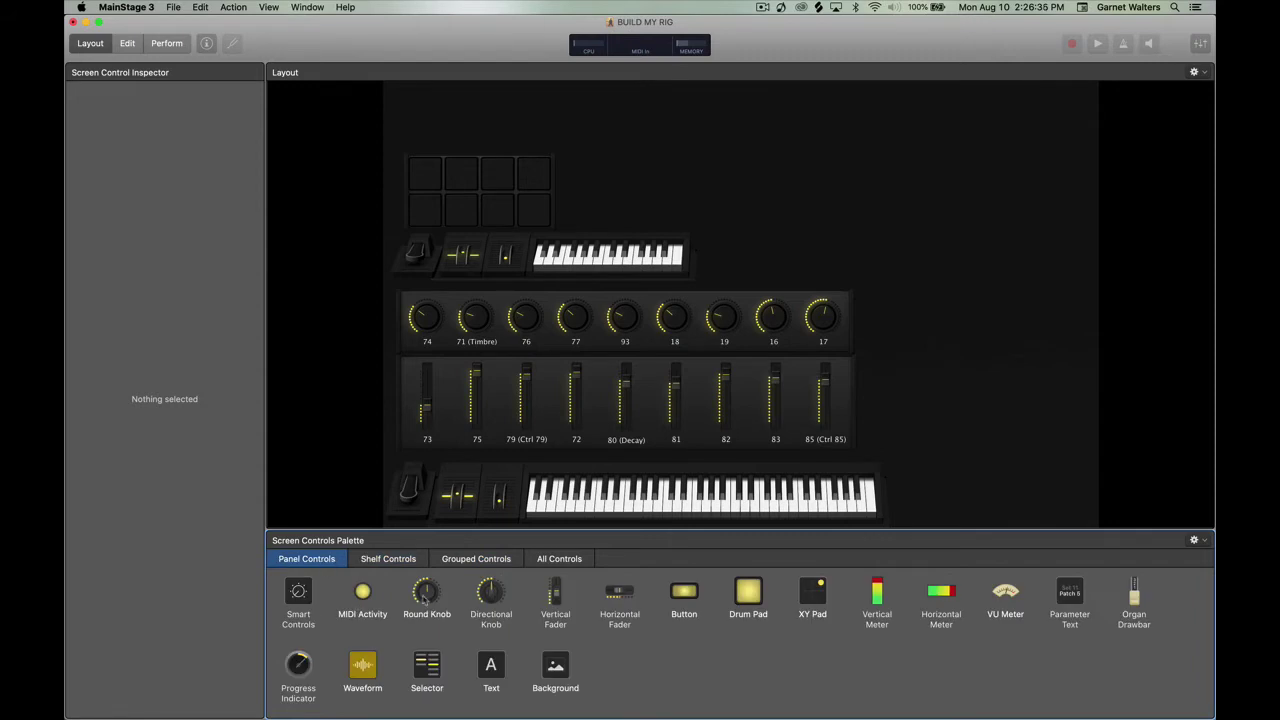
{"action": "left_click_drag", "start_coordinate": [425, 596], "coordinate": [590, 213]}
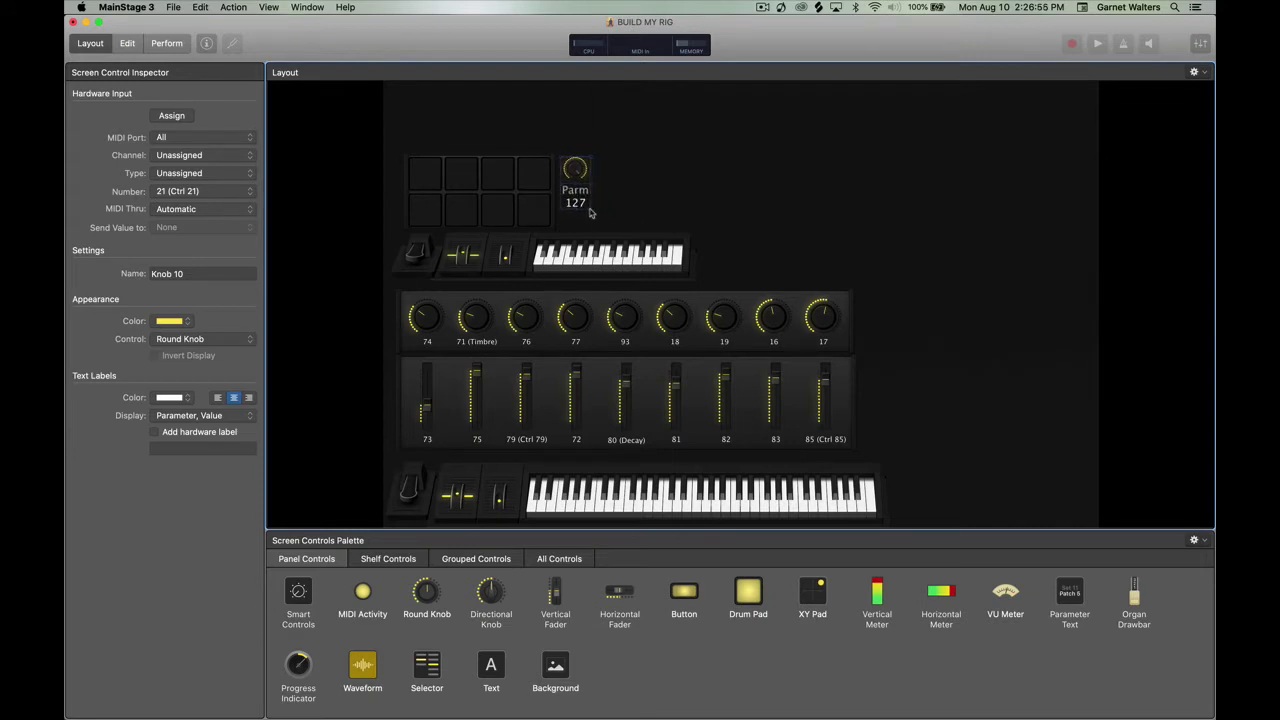
{"action": "left_click", "coordinate": [212, 423]}
{"action": "left_click", "coordinate": [205, 321]}
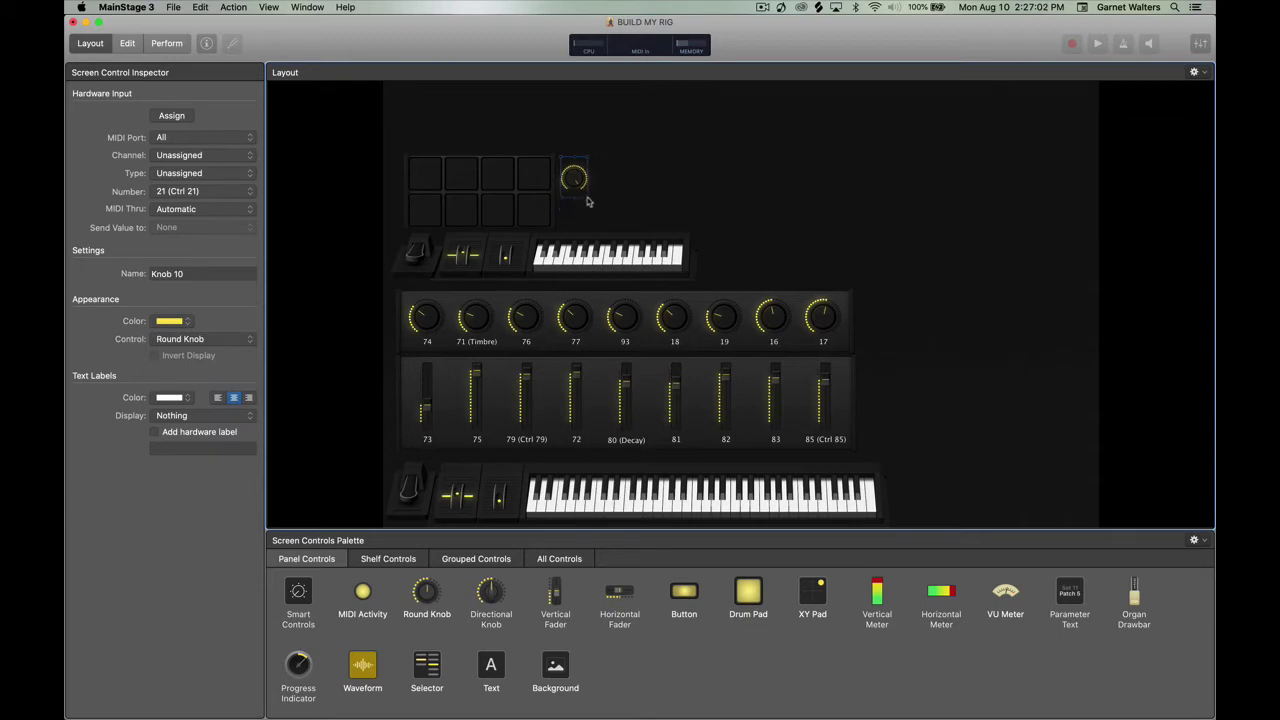
{"action": "left_click_drag", "start_coordinate": [588, 198], "coordinate": [587, 191]}
Duplicate the small round knob four times and move one copy well away from the others in the same row.
{"action": "key", "text": "super+d"}
{"action": "key", "text": "super+d"}
{"action": "key", "text": "super+d"}
{"action": "key", "text": "super+d"}
{"action": "left_click_drag", "start_coordinate": [616, 214], "coordinate": [640, 203]}
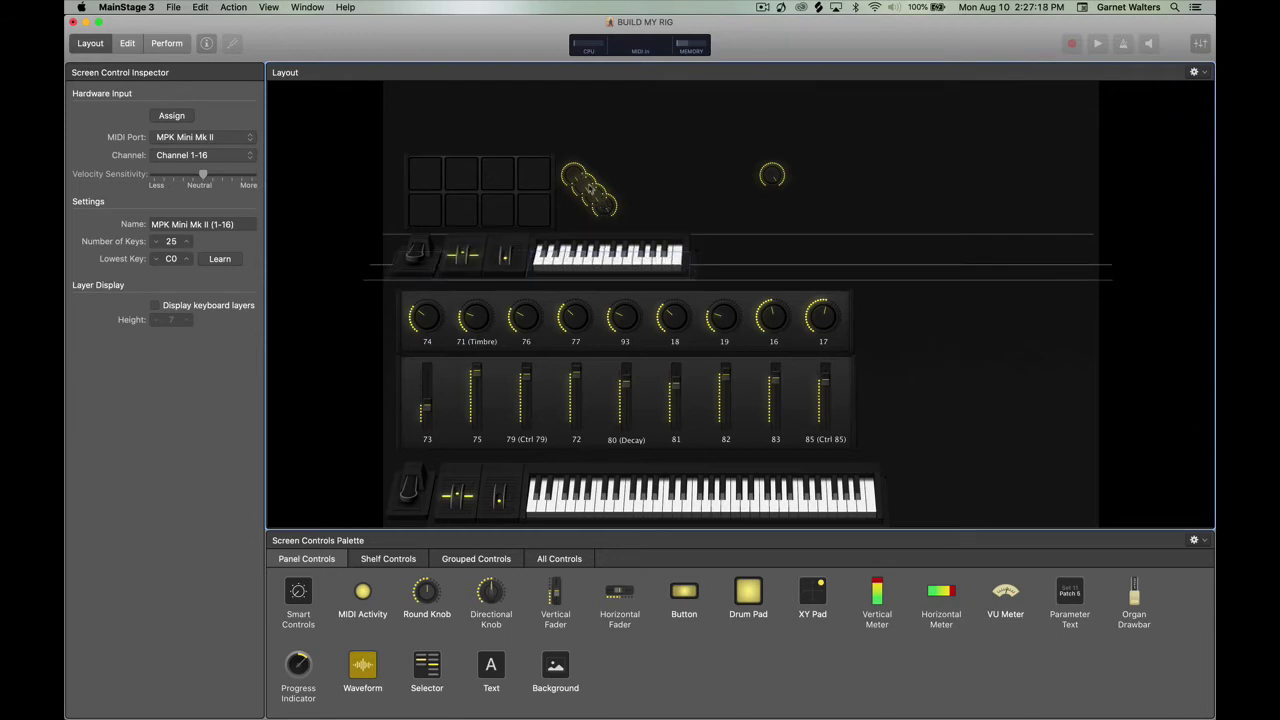
Try to select the overlapping knob copies and check the available alignment and distribution commands.
{"action": "left_click", "coordinate": [688, 165]}
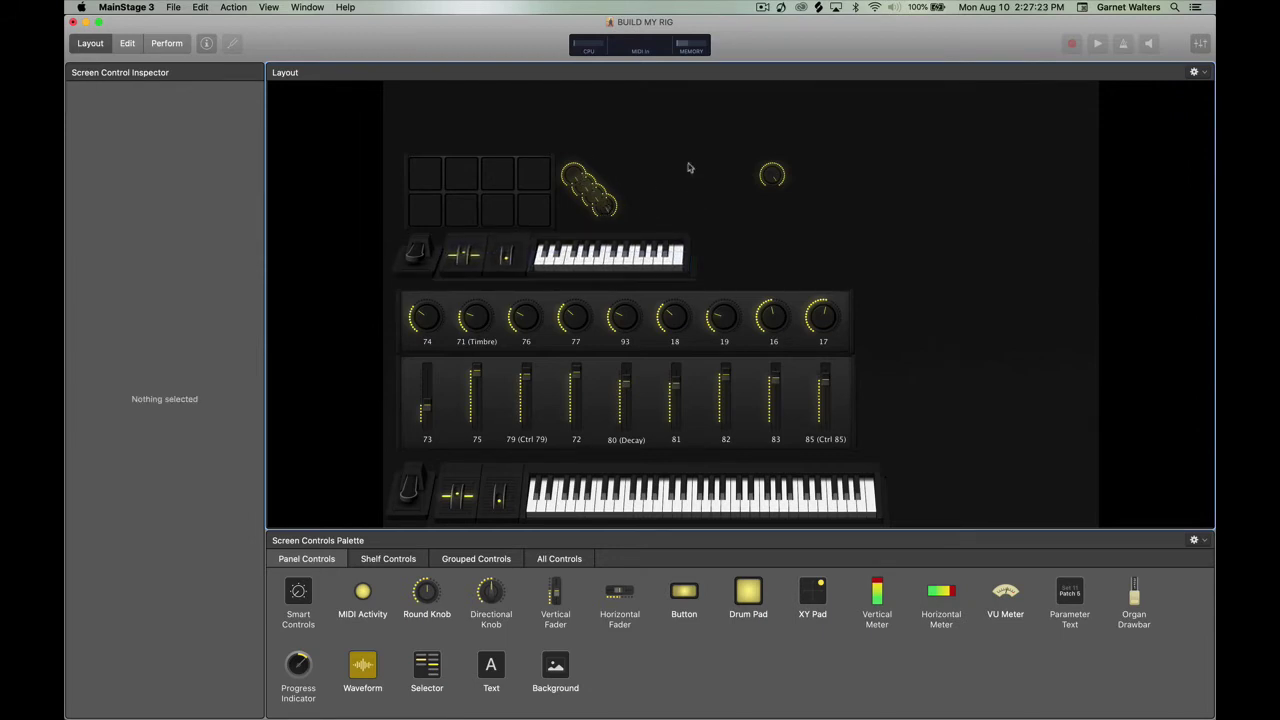
{"action": "left_click", "coordinate": [604, 206]}
{"action": "left_click", "coordinate": [589, 156]}
{"action": "right_click", "coordinate": [604, 207]}
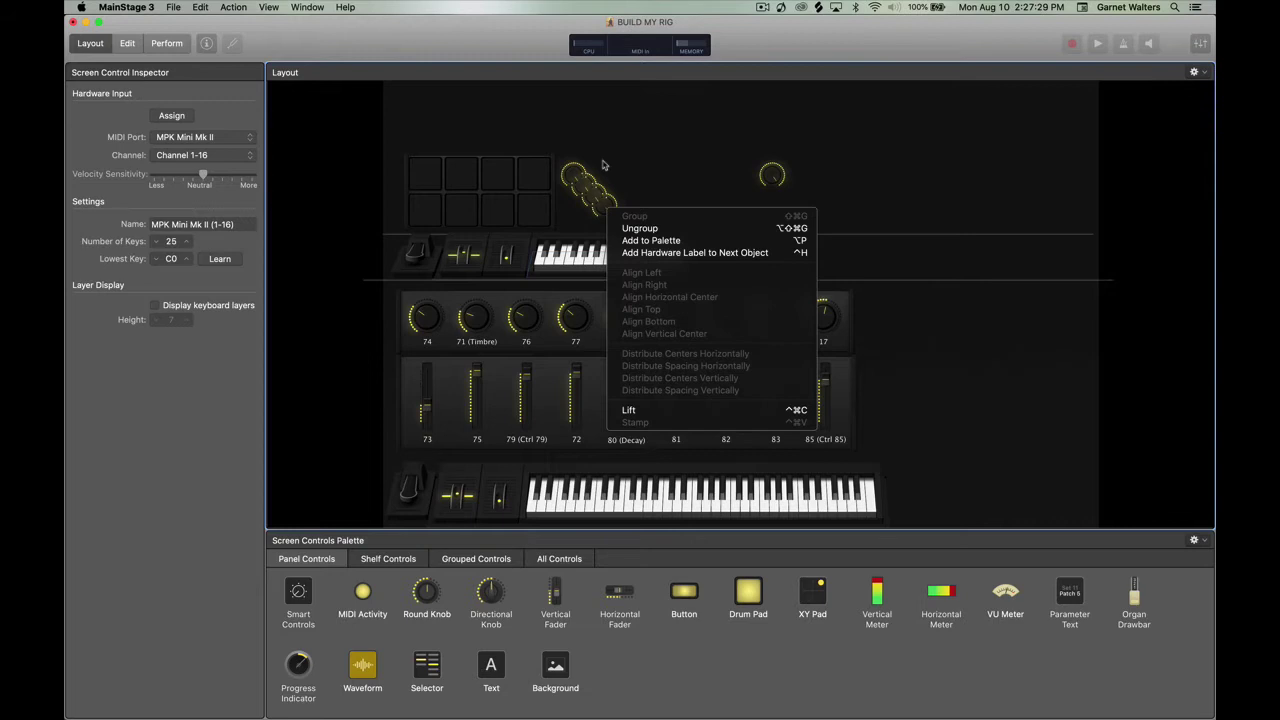
{"action": "left_click", "coordinate": [603, 162]}
{"action": "left_click_drag", "start_coordinate": [586, 193], "coordinate": [591, 198]}
Undo the knob duplication and the moved copy, and clear the selection.
{"action": "key", "text": "super+z"}
{"action": "key", "text": "super+z"}
{"action": "key", "text": "super+z"}
{"action": "key", "text": "super+z"}
{"action": "key", "text": "super+z"}
{"action": "key", "text": "super+z"}
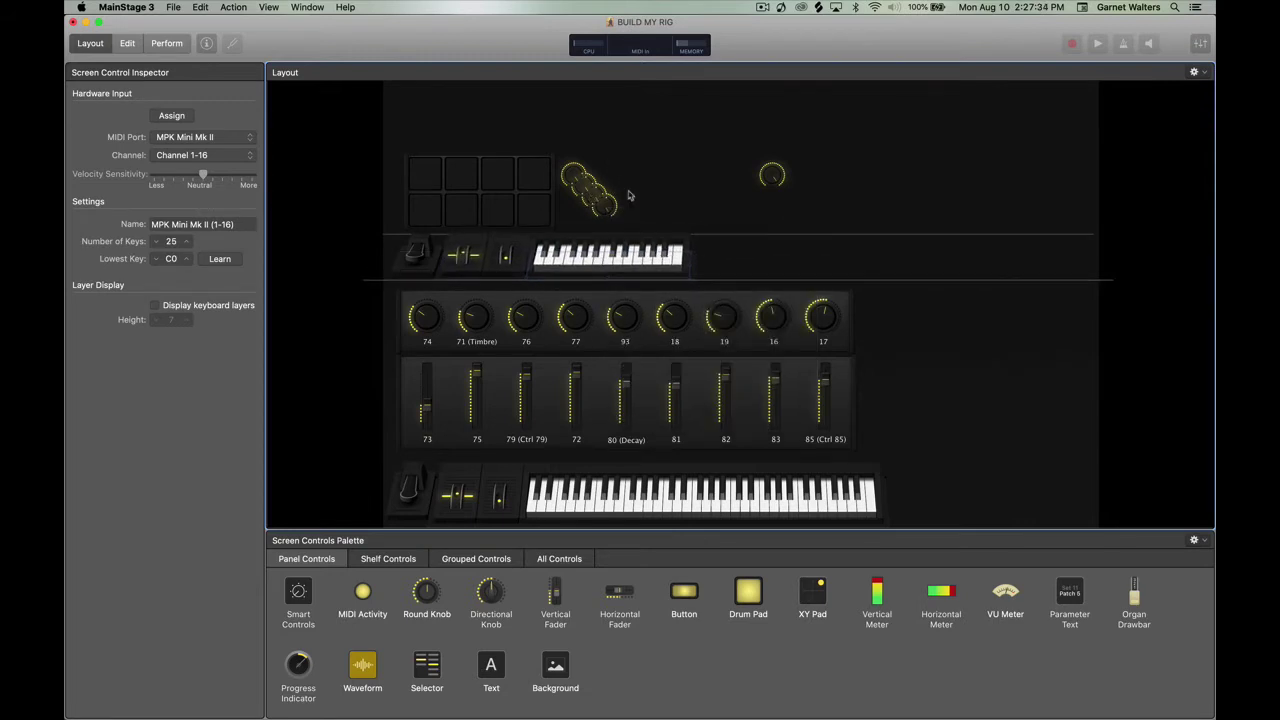
{"action": "left_click", "coordinate": [573, 175]}
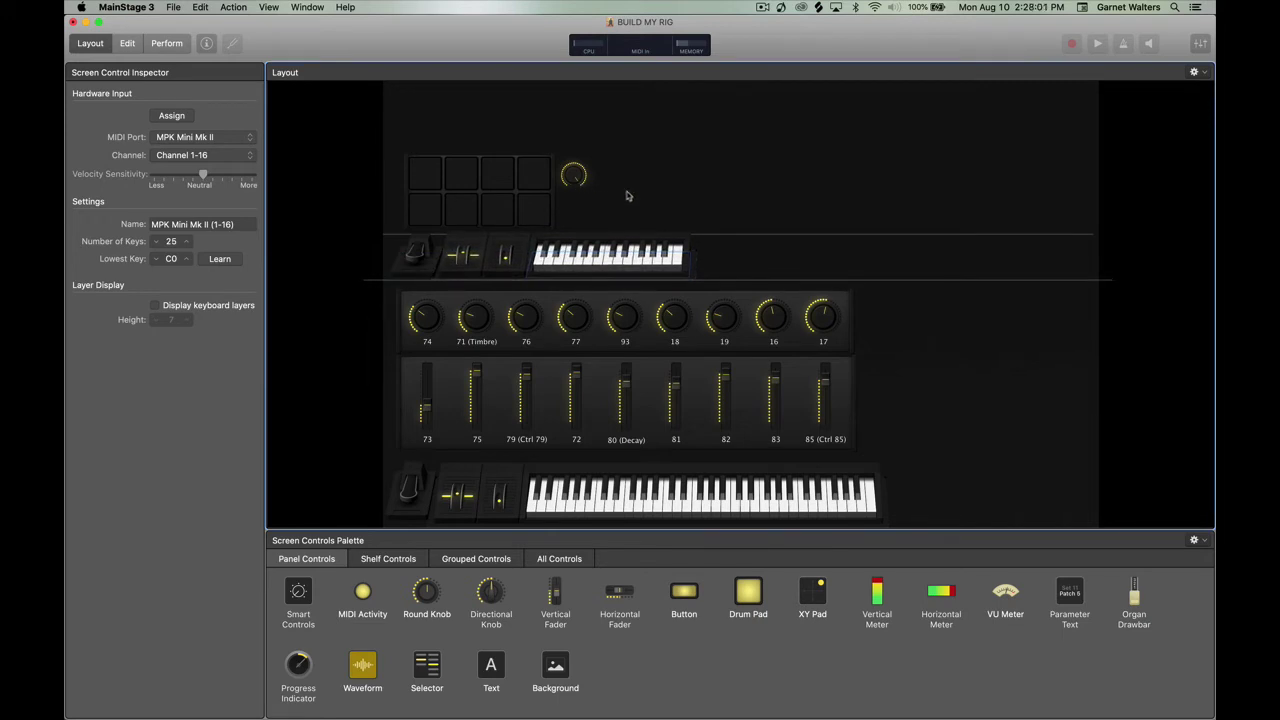
{"action": "left_click", "coordinate": [560, 124]}
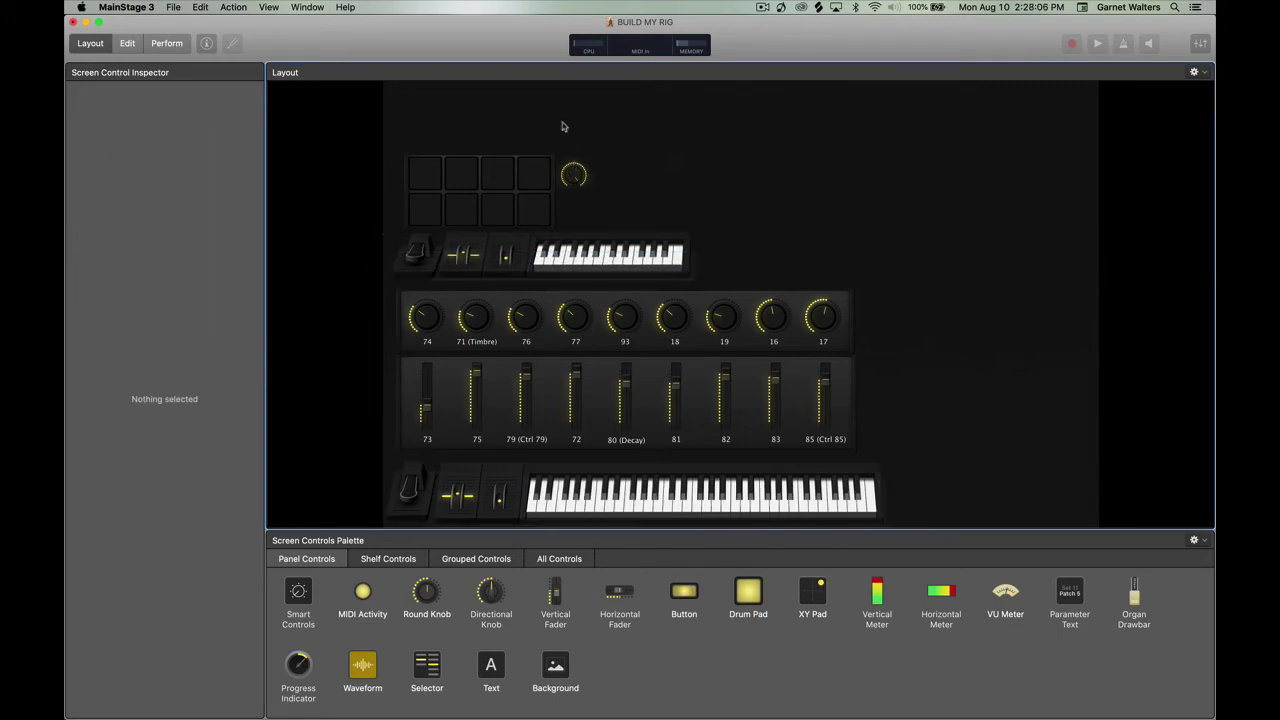
Duplicate the small round knob beside the drum pads three times and move one copy farther along the same row.
{"action": "left_click", "coordinate": [567, 175]}
{"action": "left_click", "coordinate": [612, 115]}
{"action": "left_click_drag", "start_coordinate": [579, 115], "coordinate": [672, 183]}
{"action": "key", "text": "super+d"}
{"action": "key", "text": "super+d"}
{"action": "key", "text": "super+d"}
{"action": "left_click", "coordinate": [600, 255]}
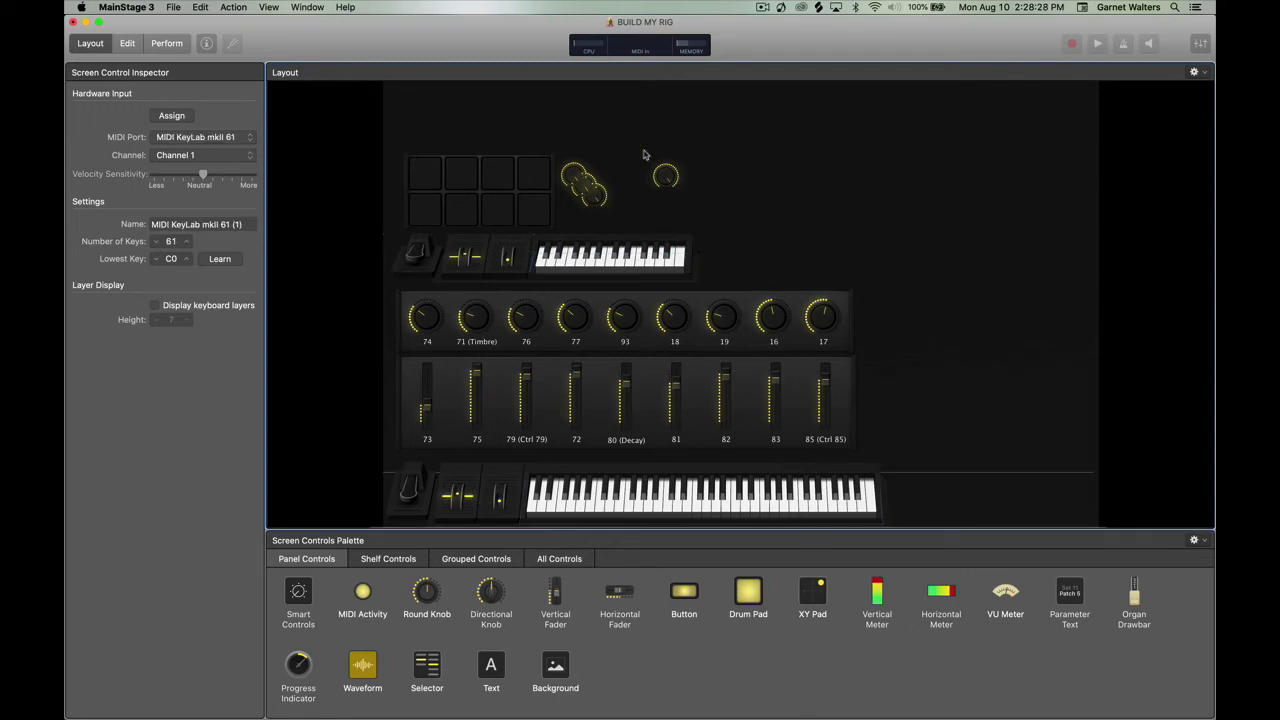
Arrange the four small knobs in an evenly spaced row beside the upper drum pads.
{"action": "left_click_drag", "start_coordinate": [600, 97], "coordinate": [600, 192]}
{"action": "left_click_drag", "start_coordinate": [595, 195], "coordinate": [625, 174]}
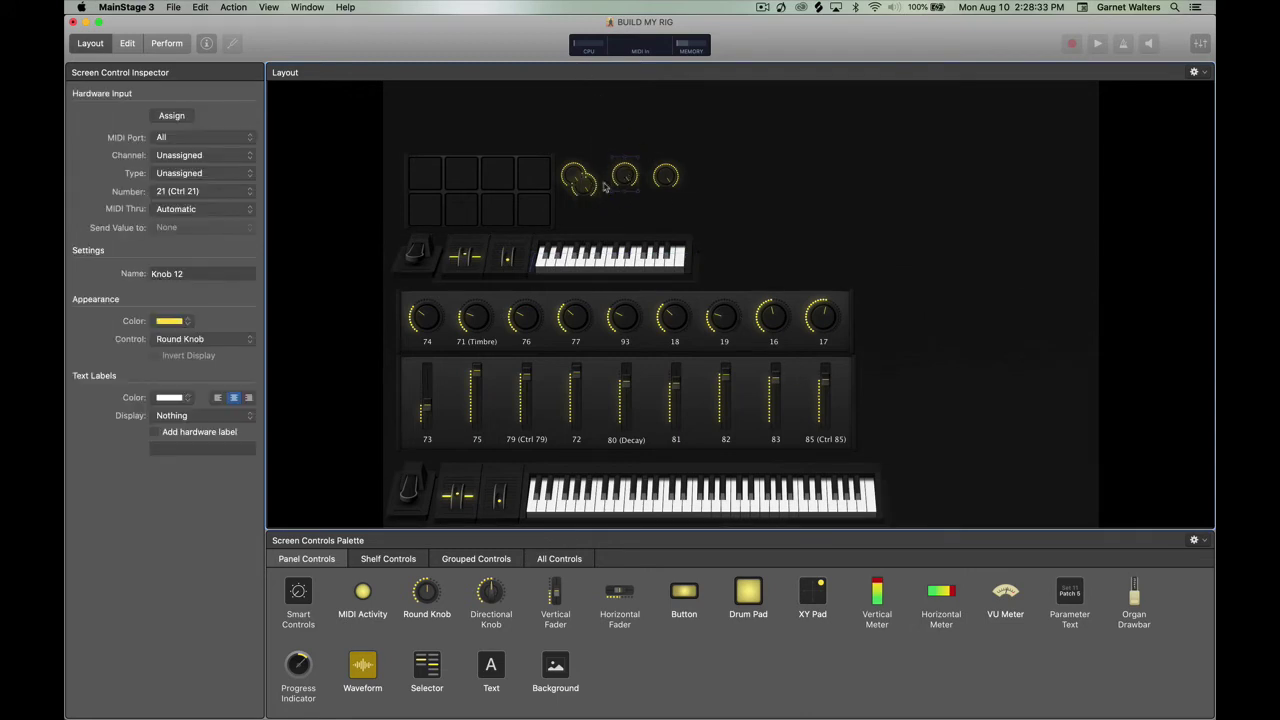
{"action": "left_click", "coordinate": [590, 188]}
{"action": "left_click_drag", "start_coordinate": [590, 111], "coordinate": [601, 176]}
{"action": "left_click", "coordinate": [664, 176]}
{"action": "left_click_drag", "start_coordinate": [654, 123], "coordinate": [637, 176]}
{"action": "left_click_drag", "start_coordinate": [598, 112], "coordinate": [604, 176]}
{"action": "left_click", "coordinate": [668, 175]}
{"action": "left_click_drag", "start_coordinate": [665, 121], "coordinate": [667, 174]}
Duplicate the row of four small knobs and place the copies directly below as a second row.
{"action": "left_click_drag", "start_coordinate": [668, 176], "coordinate": [578, 222]}
{"action": "left_click", "coordinate": [640, 137]}
{"action": "left_click", "coordinate": [679, 185]}
{"action": "key", "text": "super+d"}
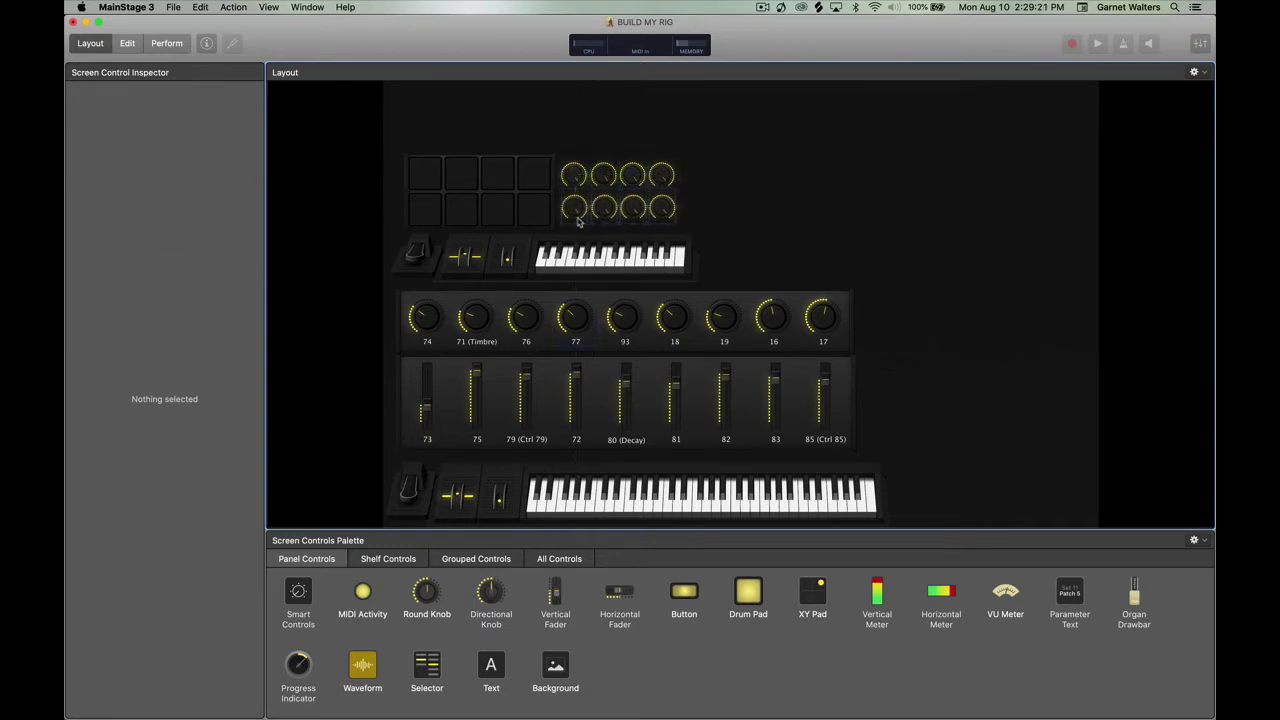
{"action": "left_click", "coordinate": [725, 201]}
Assign the eight on-screen drum pads to the MPK Mini Mk II hardware pads on Channel 1.
{"action": "left_click", "coordinate": [426, 184]}
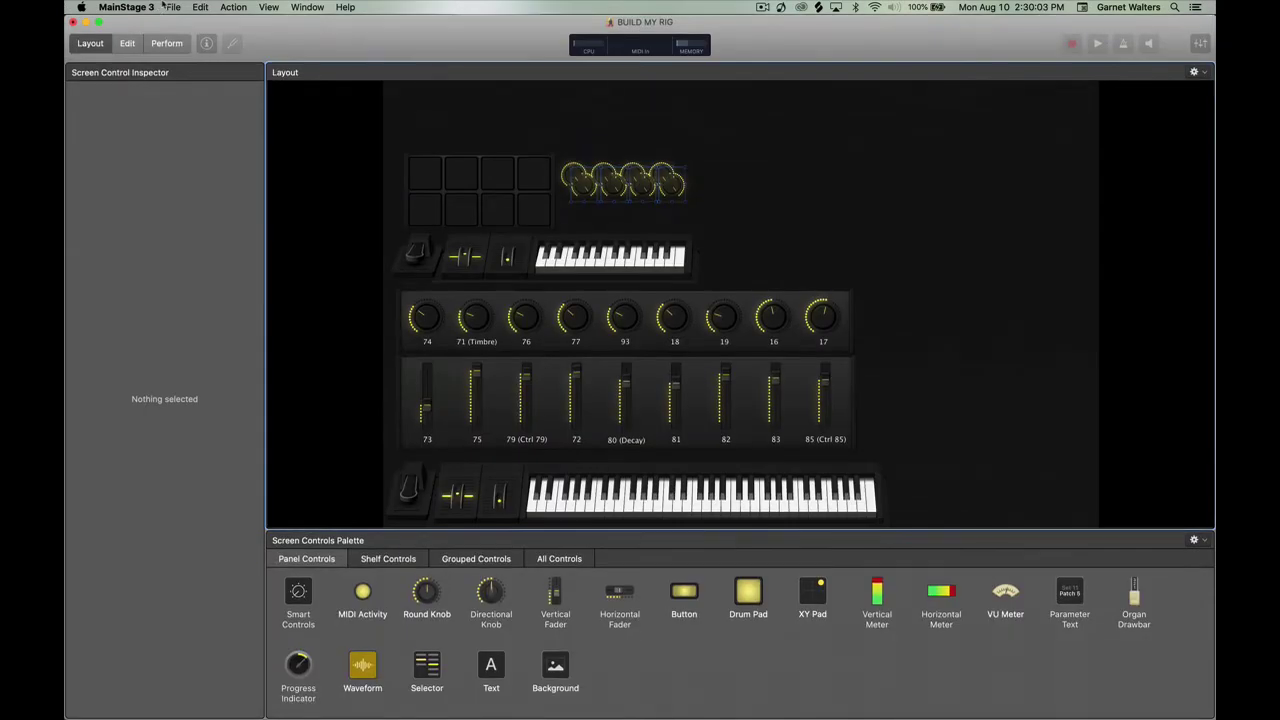
{"action": "left_click", "coordinate": [176, 7]}
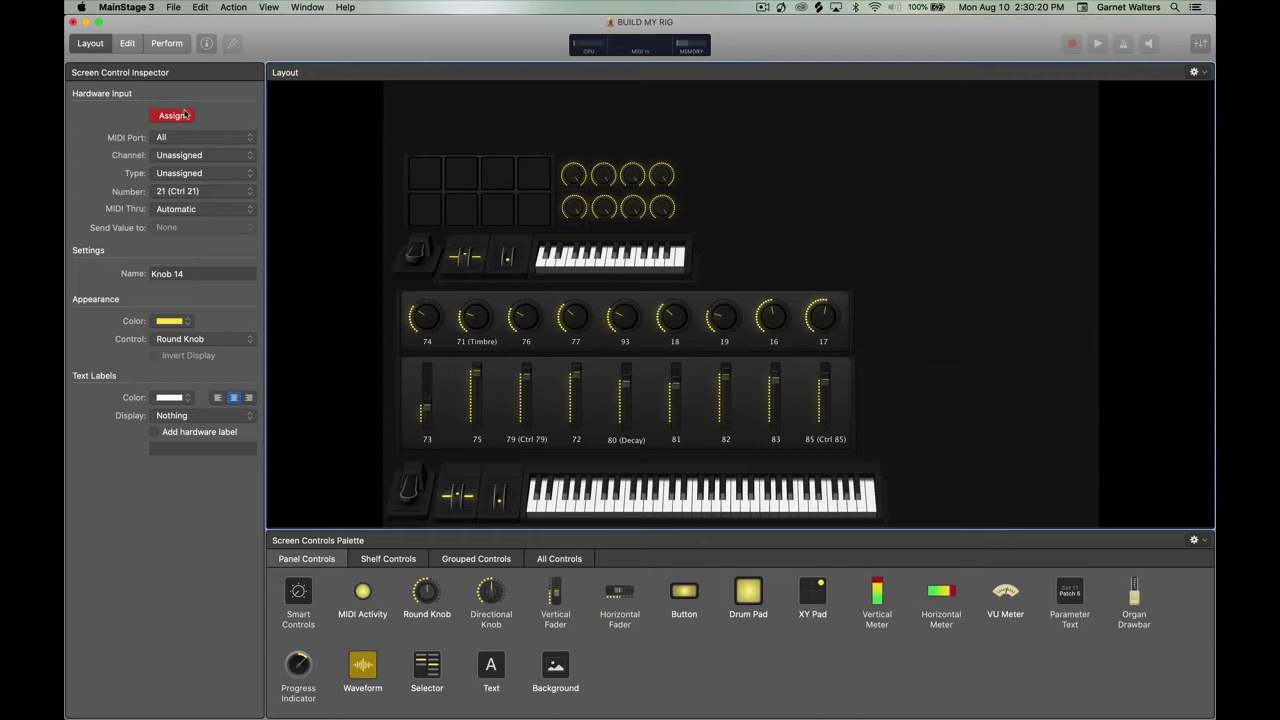
{"action": "left_click", "coordinate": [430, 180]}
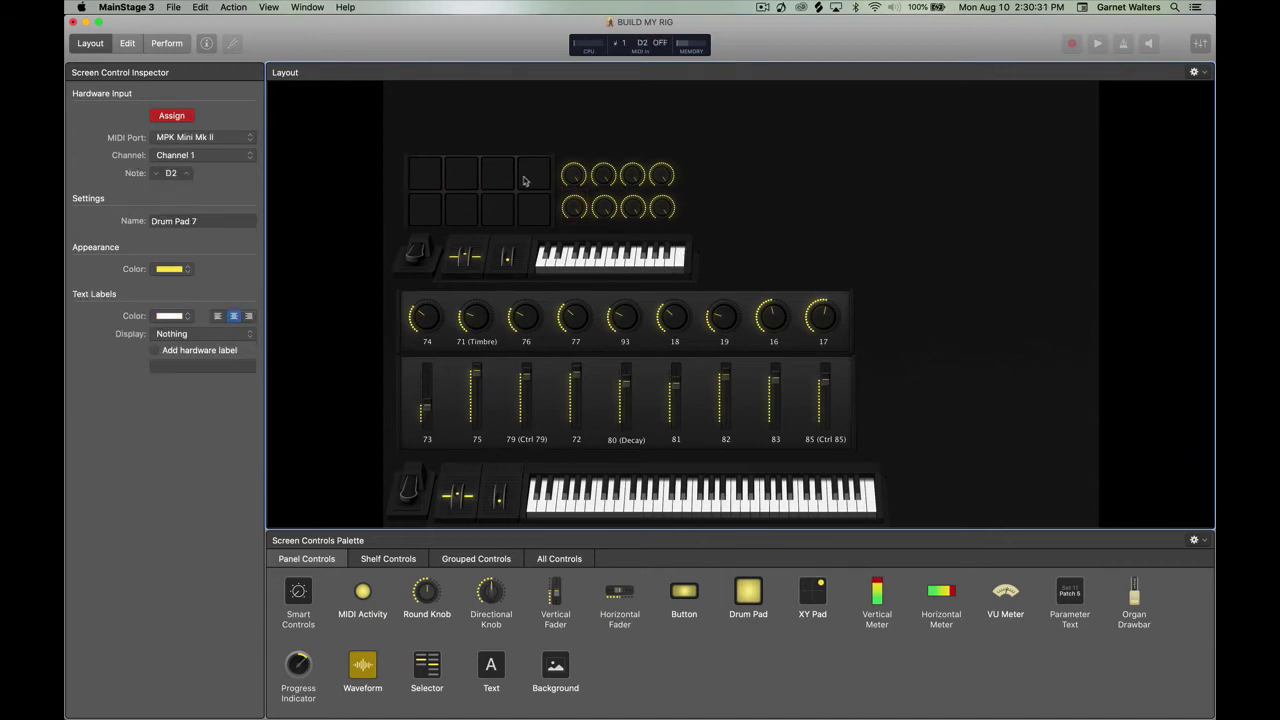
{"action": "left_click", "coordinate": [433, 208]}
{"action": "left_click", "coordinate": [461, 208]}
{"action": "left_click", "coordinate": [497, 210]}
{"action": "left_click", "coordinate": [533, 208]}
Assign the first knob in the upper row to the MPK Mini Mk II hardware on Channel 1.
{"action": "left_click", "coordinate": [564, 186]}
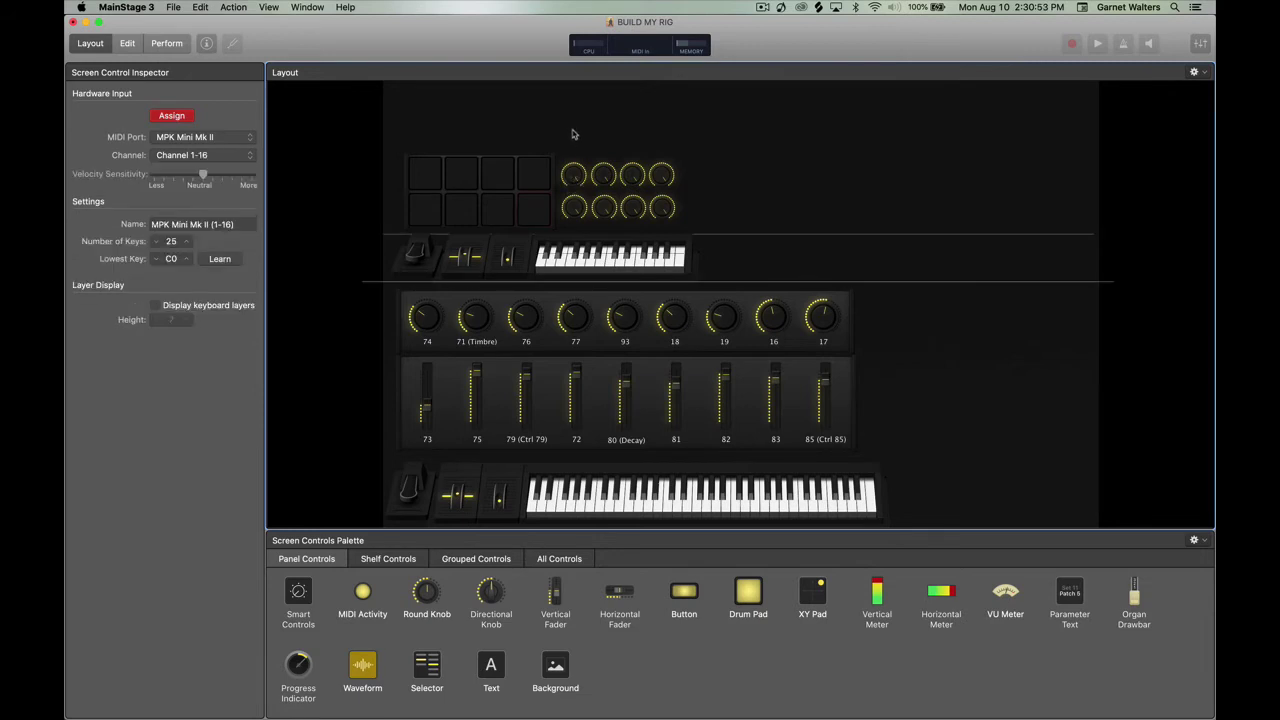
{"action": "left_click", "coordinate": [581, 154]}
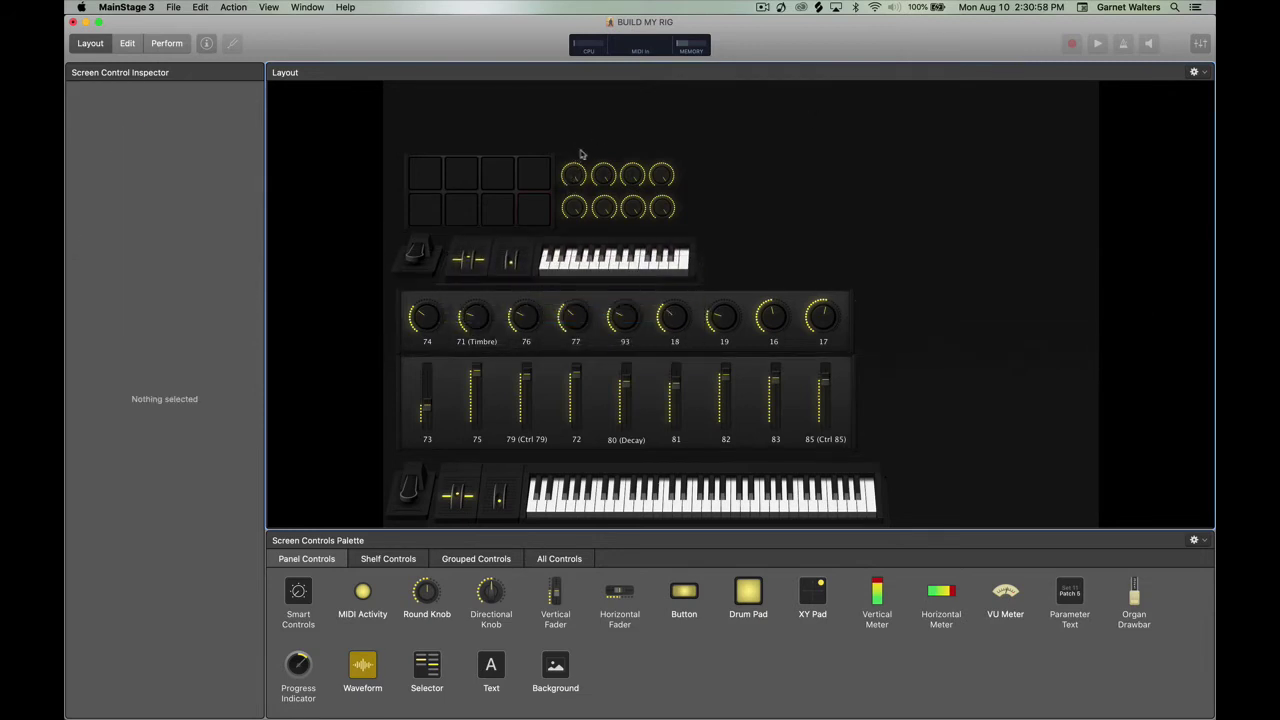
{"action": "left_click", "coordinate": [581, 154]}
{"action": "left_click", "coordinate": [567, 127]}
{"action": "left_click", "coordinate": [576, 176]}
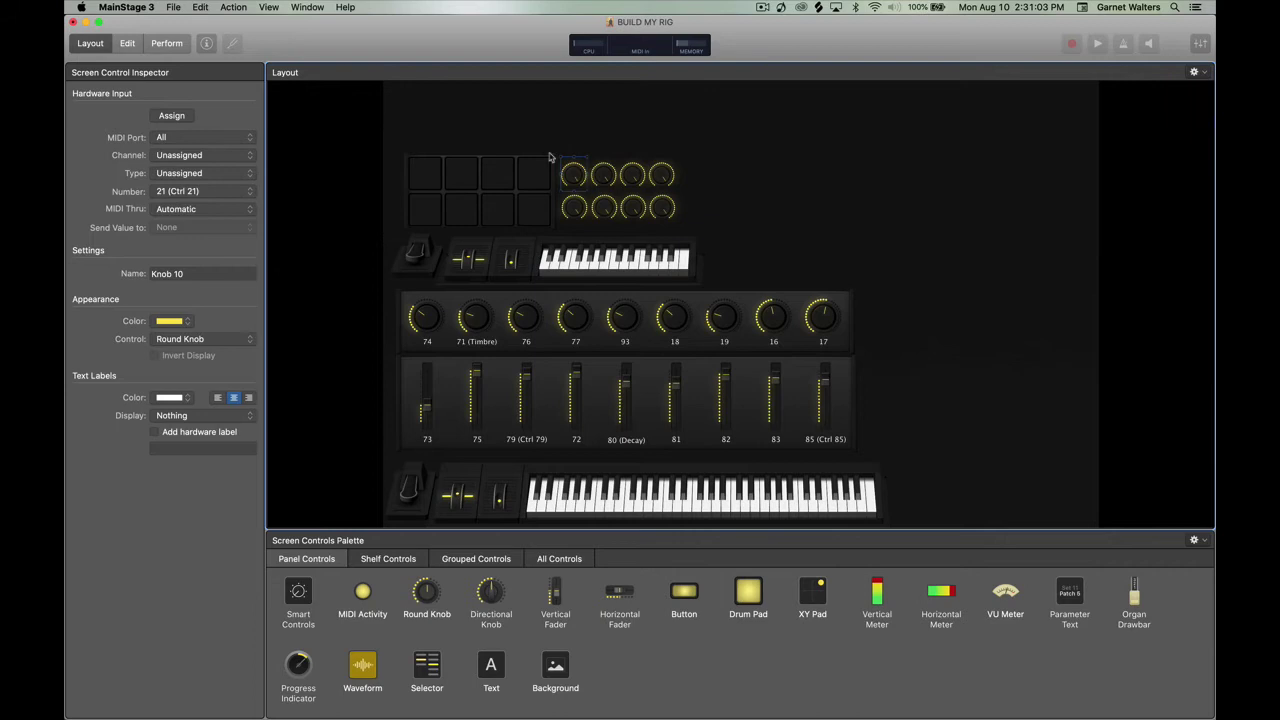
{"action": "left_click", "coordinate": [172, 116]}
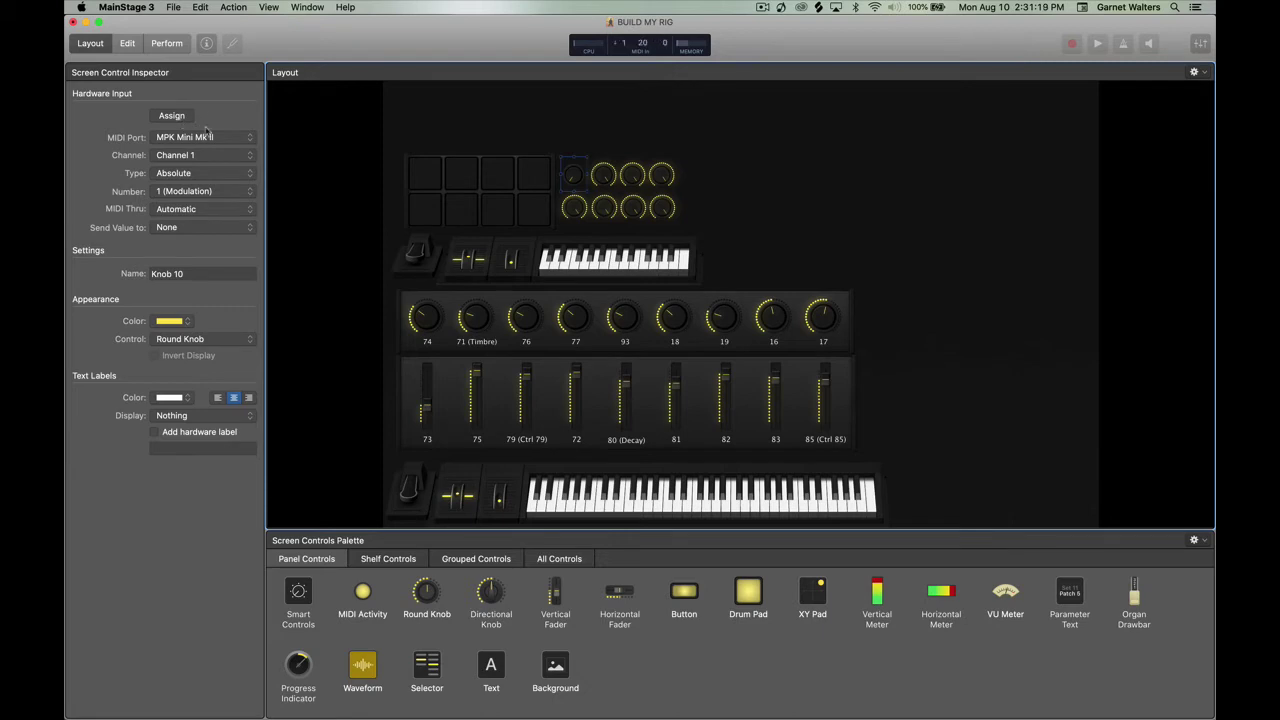
Assign the remaining three upper-row knobs to the MPK Mini Mk II, using controllers 22 and 23 for the last two.
{"action": "left_click", "coordinate": [602, 178]}
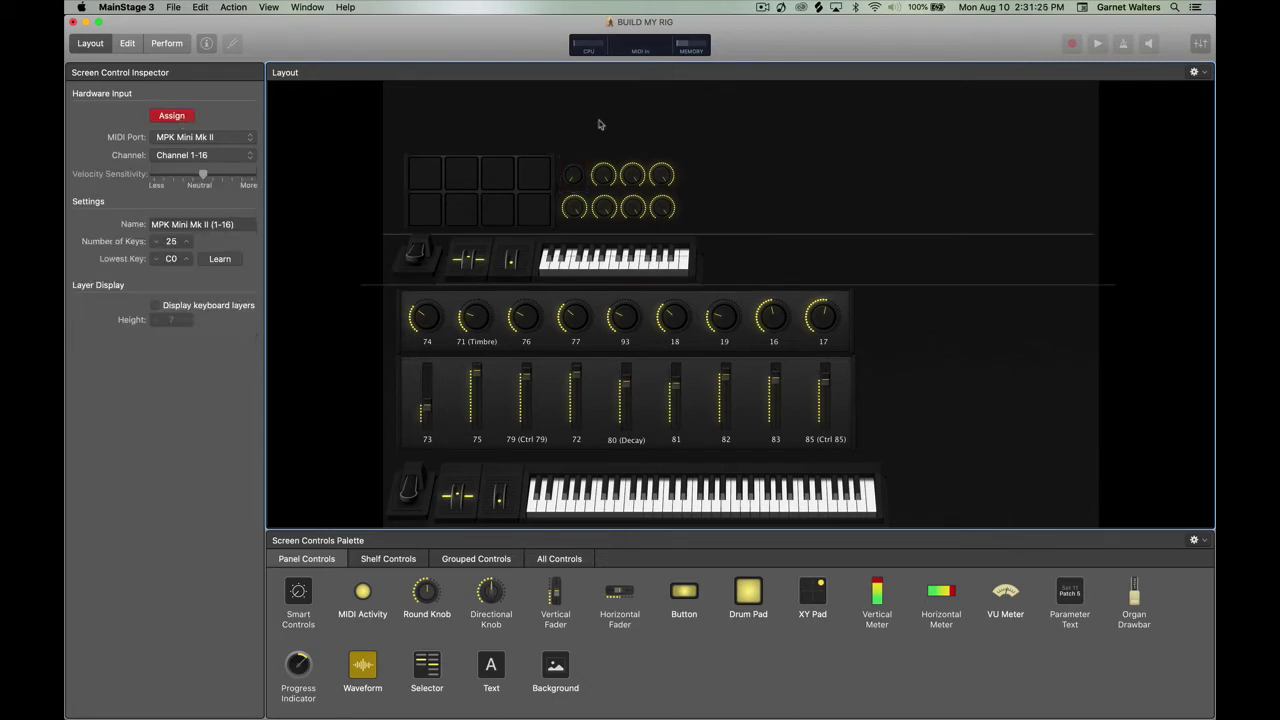
{"action": "left_click", "coordinate": [607, 173]}
{"action": "left_click", "coordinate": [187, 117]}
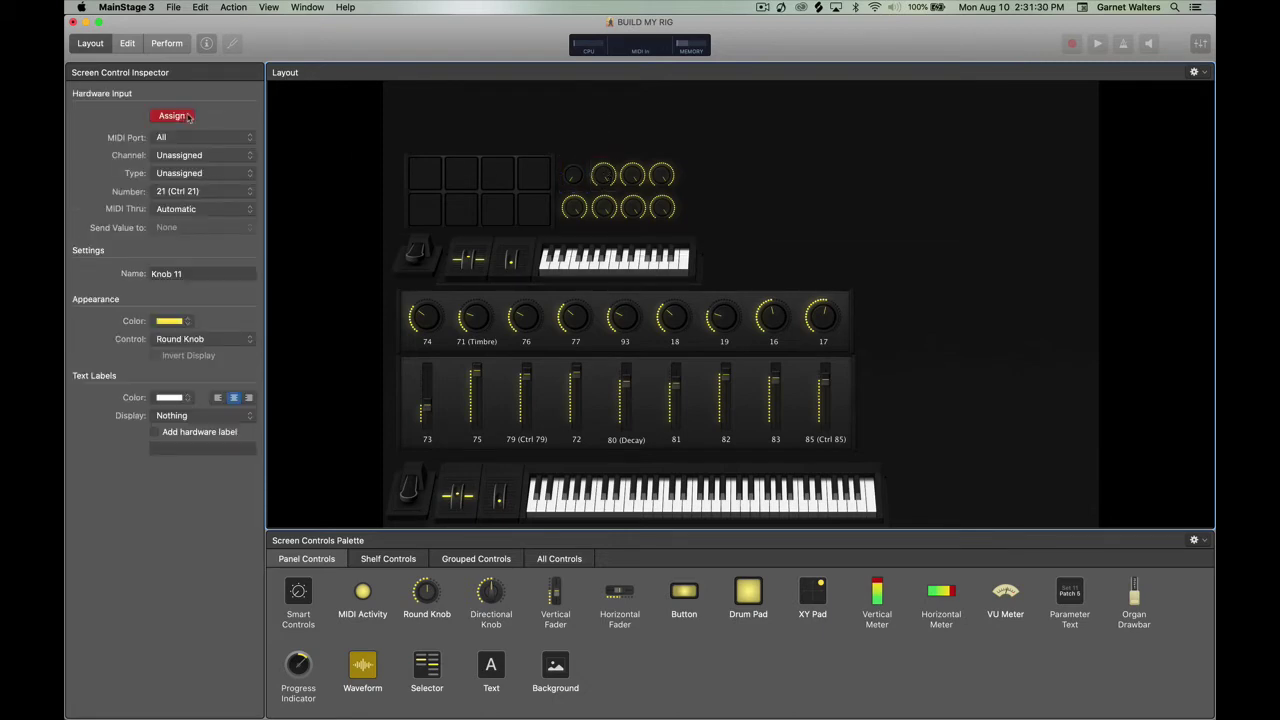
{"action": "left_click", "coordinate": [633, 134]}
{"action": "left_click_drag", "start_coordinate": [633, 131], "coordinate": [634, 170]}
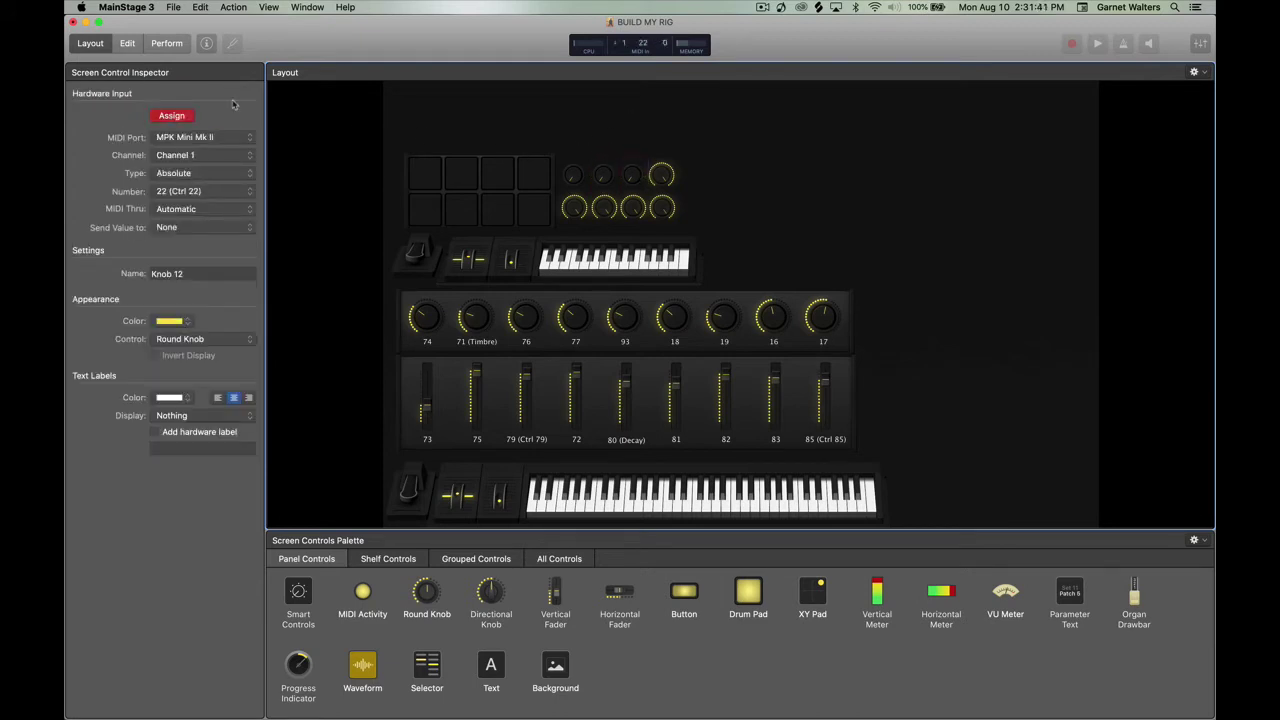
{"action": "mouse_move", "coordinate": [666, 129]}
{"action": "left_mouse_down"}
{"action": "mouse_move", "coordinate": [661, 158]}
{"action": "mouse_move", "coordinate": [657, 130]}
{"action": "left_mouse_up"}
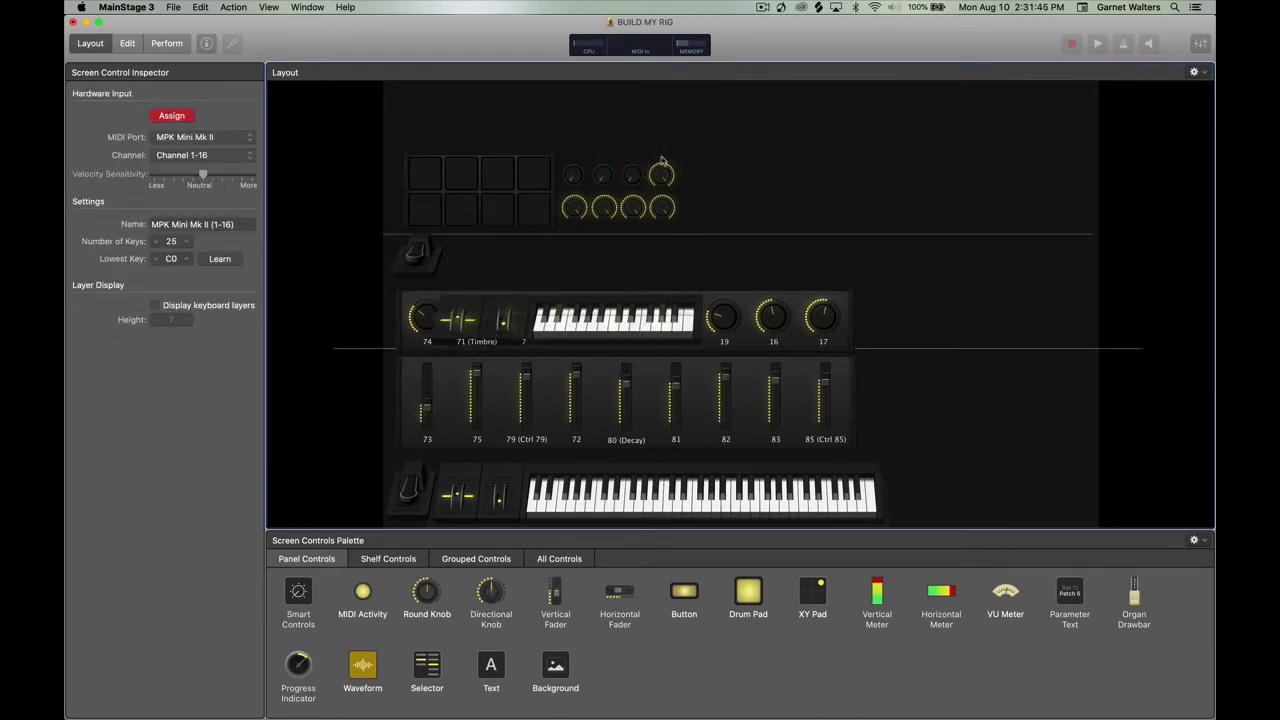
{"action": "left_click_drag", "start_coordinate": [661, 119], "coordinate": [669, 172]}
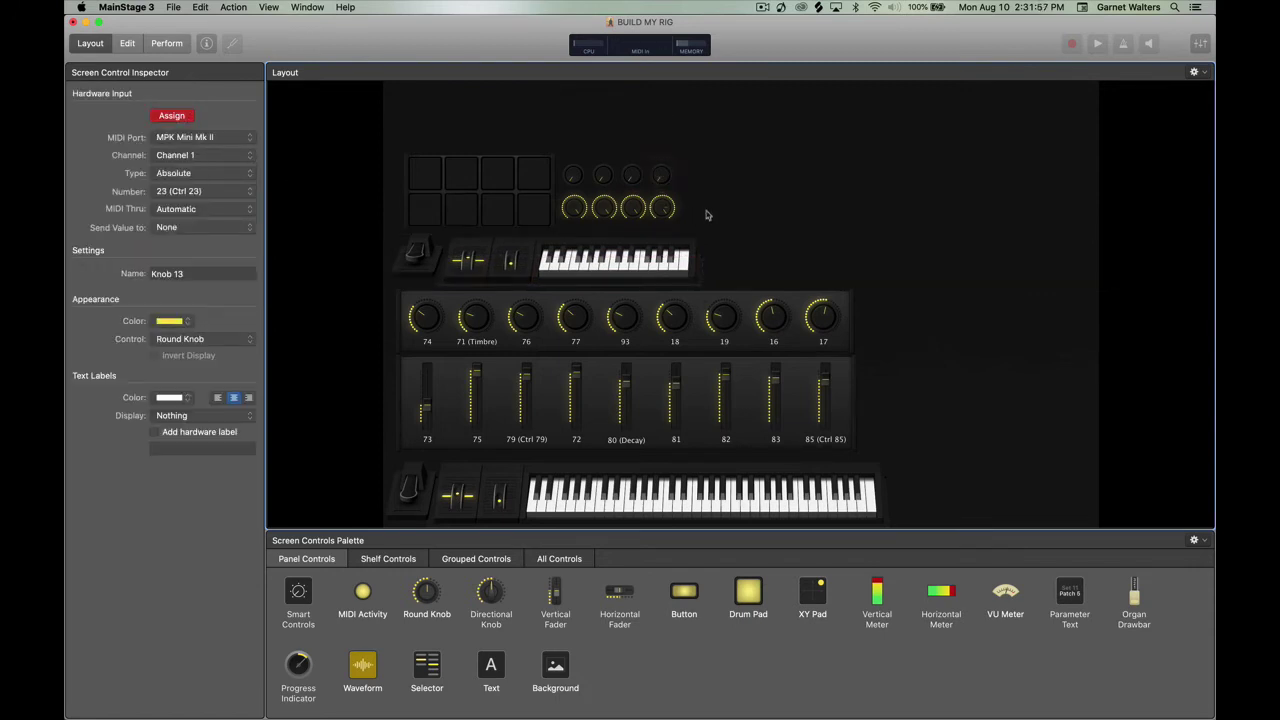
Assign the four lower-row knobs to MPK Mini Mk II hardware knobs, using controllers 16 and 17 for the first two.
{"action": "left_click_drag", "start_coordinate": [707, 215], "coordinate": [657, 208]}
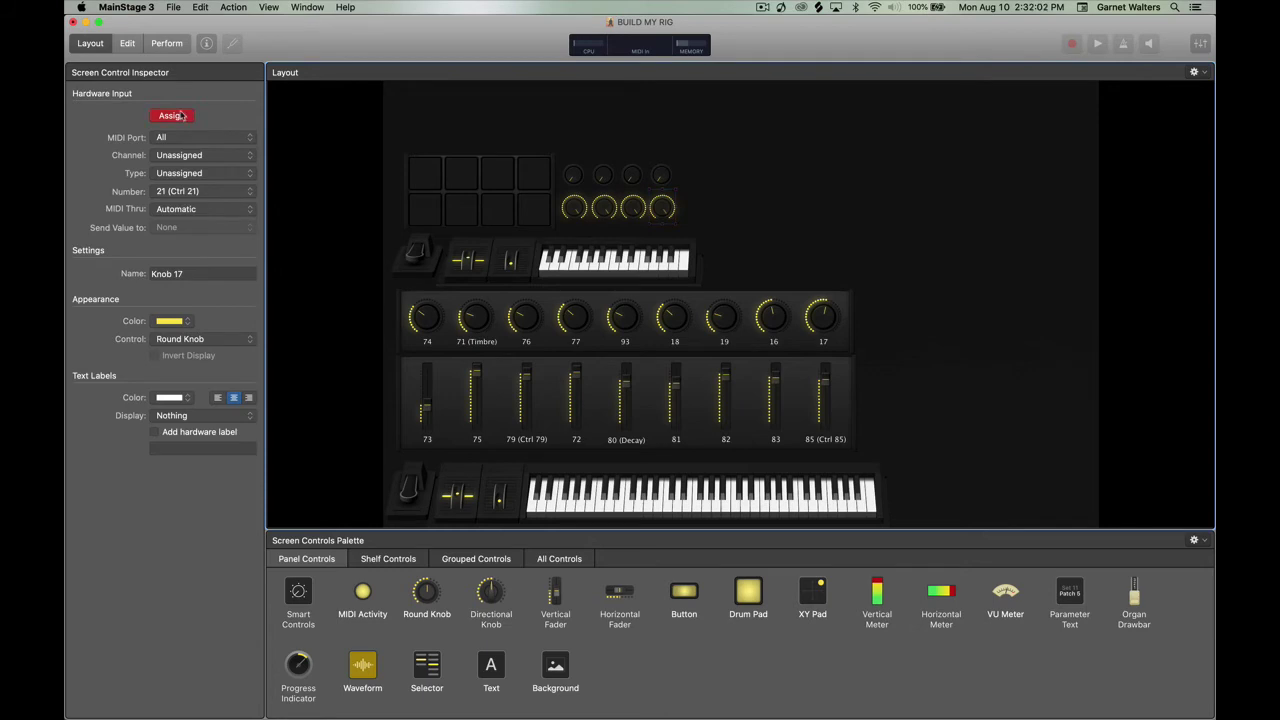
{"action": "left_click", "coordinate": [633, 209]}
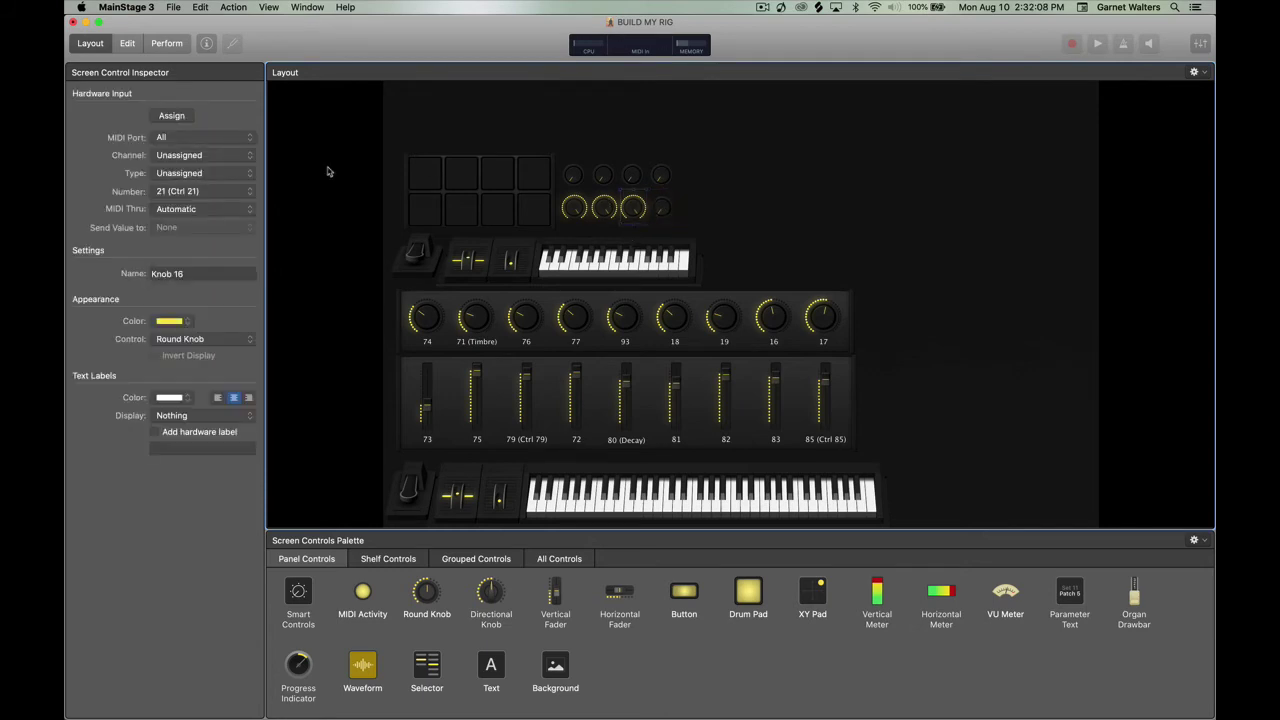
{"action": "left_click", "coordinate": [604, 207]}
{"action": "left_click", "coordinate": [172, 115]}
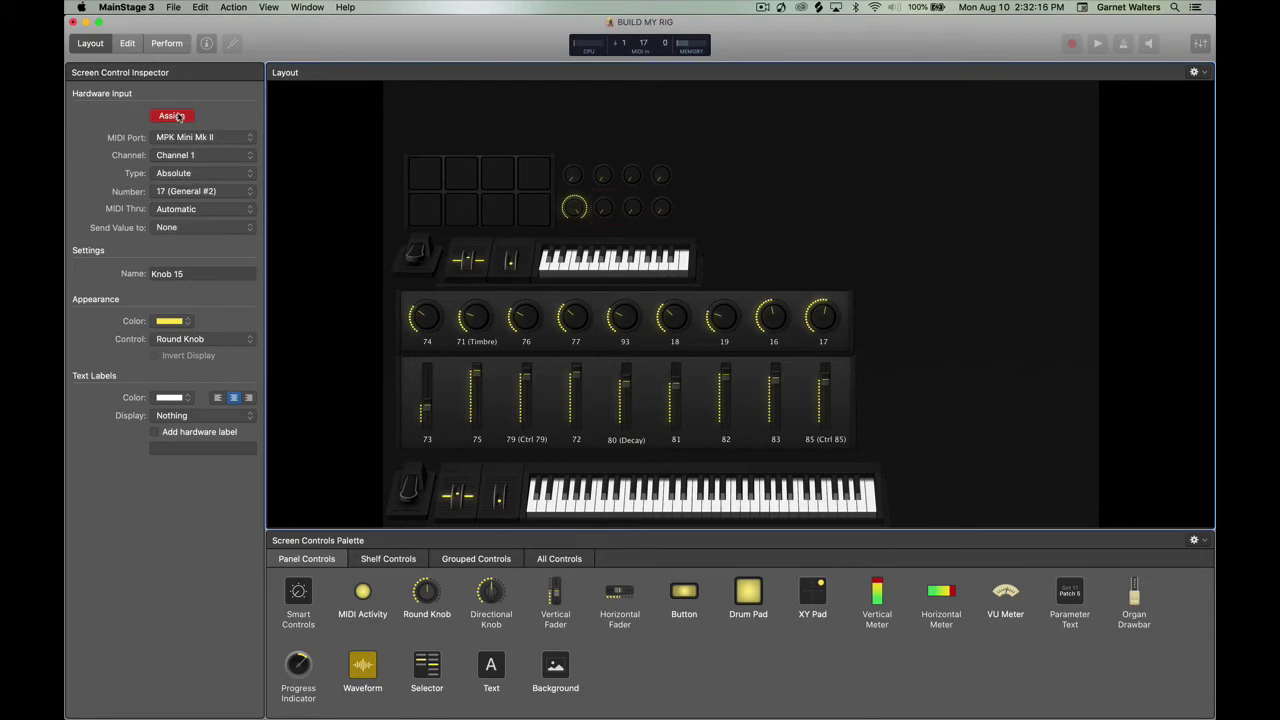
{"action": "left_click", "coordinate": [574, 209]}
{"action": "left_click", "coordinate": [184, 115]}
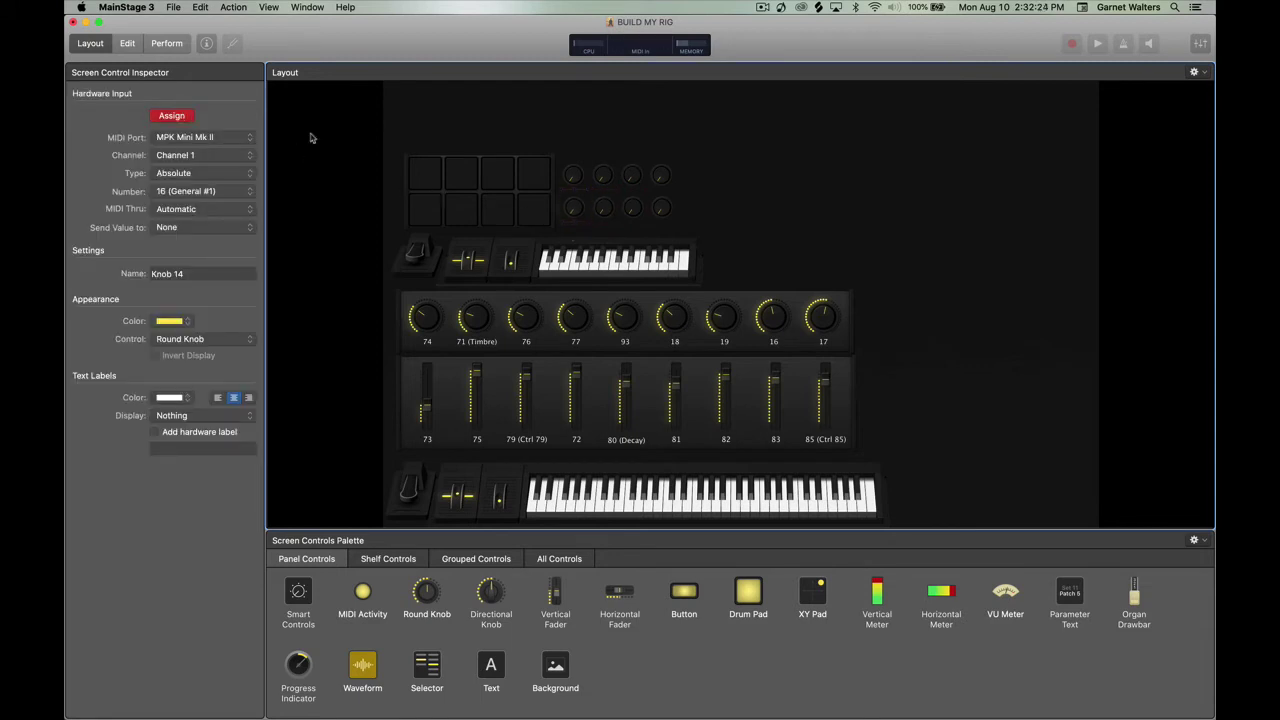
Reassign the on-screen drum pads to the MPK Mini Mk II hardware pads sending on Channel 10.
{"action": "left_click", "coordinate": [410, 174]}
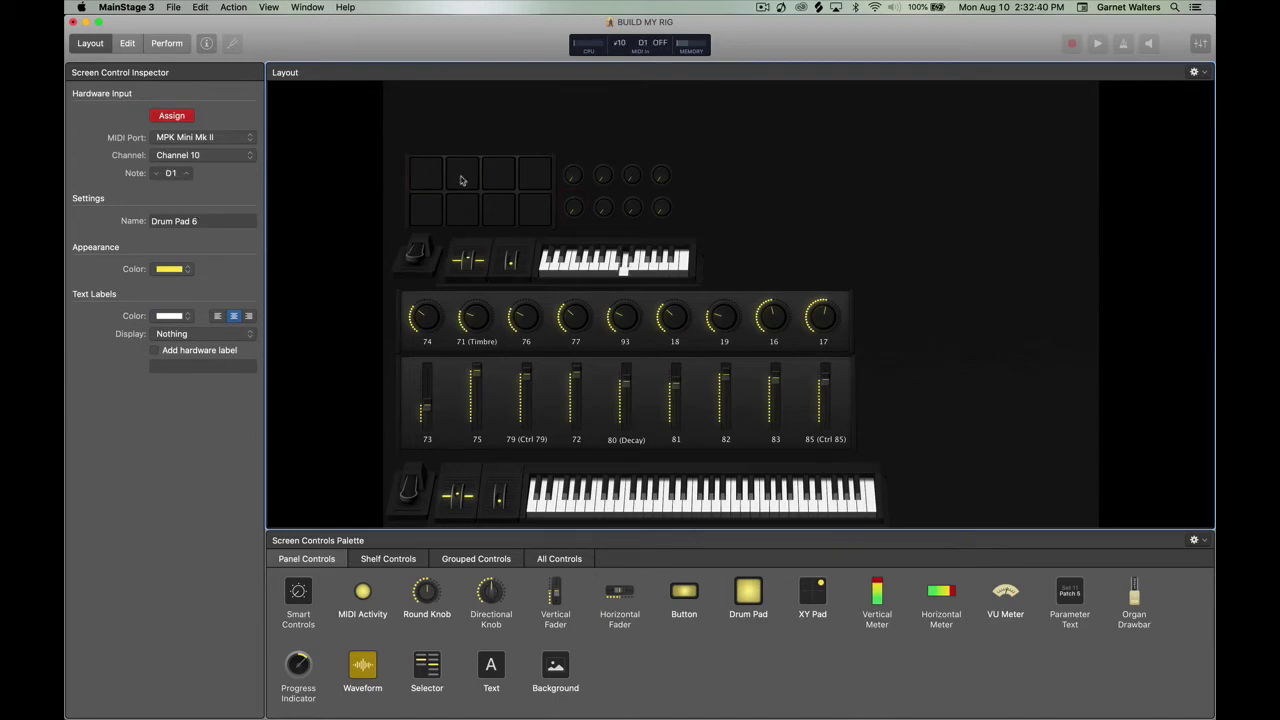
{"action": "left_click", "coordinate": [494, 177]}
{"action": "left_click", "coordinate": [527, 178]}
{"action": "left_click", "coordinate": [431, 211]}
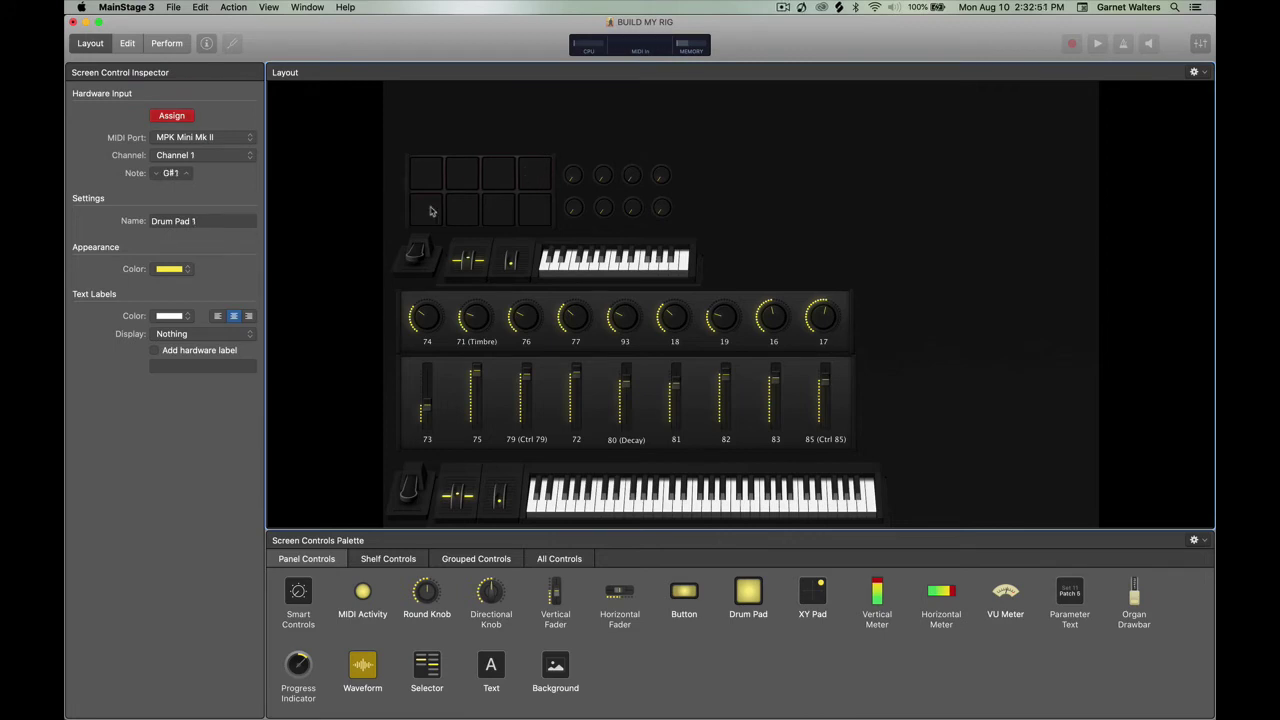
{"action": "left_click", "coordinate": [462, 218]}
{"action": "left_click", "coordinate": [538, 220]}
Reassign the 25-key on-screen keyboard to the MPK Mini Mk II on Channel 1.
{"action": "left_click", "coordinate": [174, 117]}
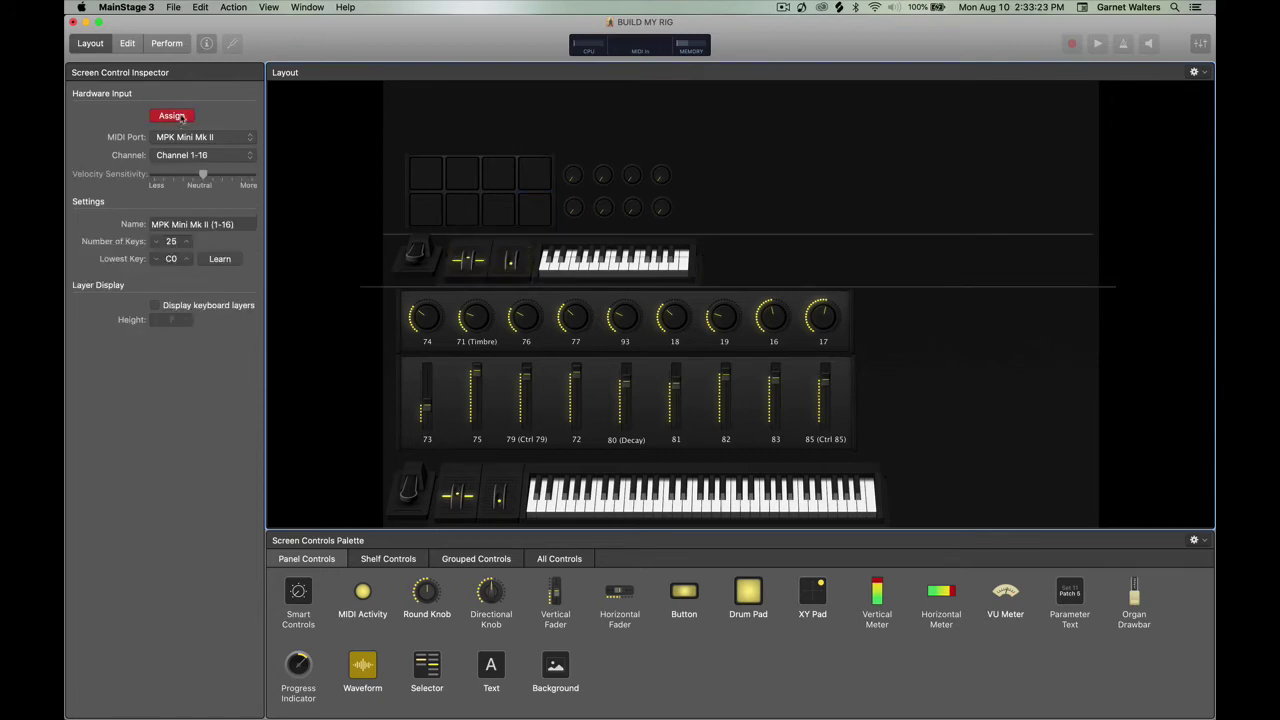
{"action": "left_click", "coordinate": [172, 116]}
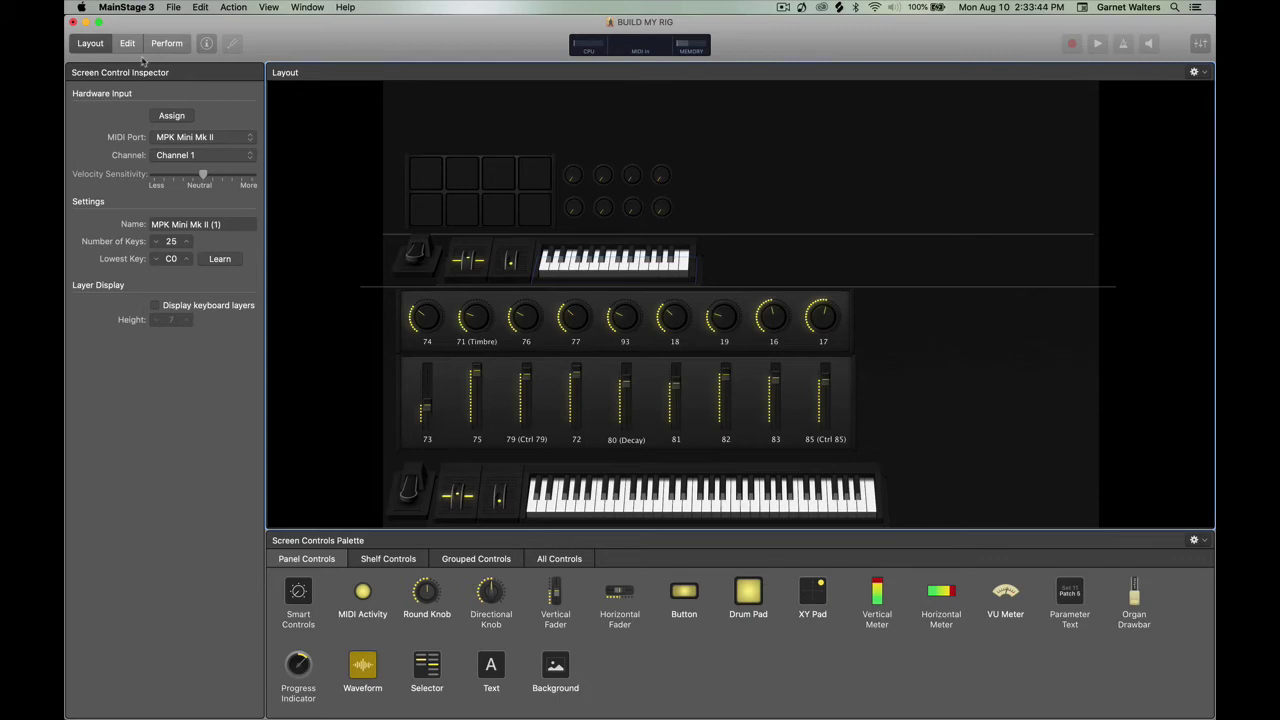
Examine the available shelf, grouped and panel screen controls for items to add to the layout.
{"action": "left_click", "coordinate": [407, 562]}
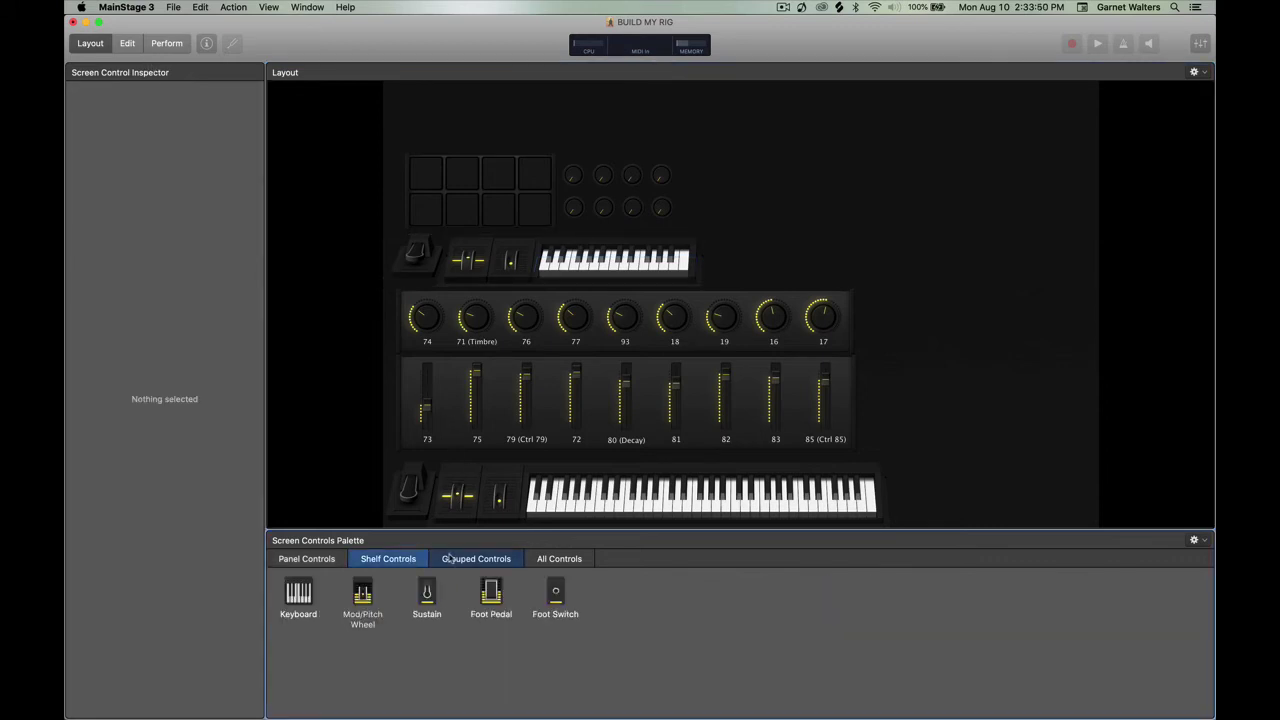
{"action": "left_click", "coordinate": [452, 558]}
{"action": "left_click", "coordinate": [548, 562]}
{"action": "left_click", "coordinate": [555, 668]}
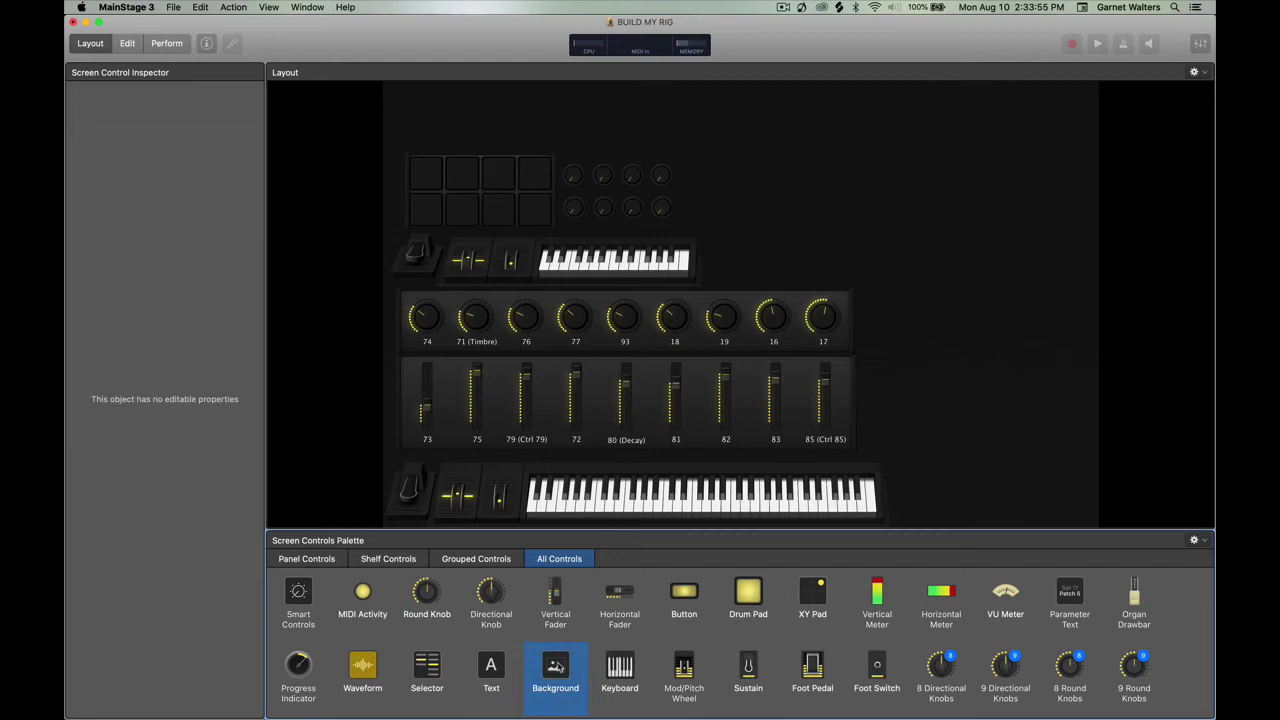
{"action": "scroll", "coordinate": [556, 668], "scroll_direction": "down", "scroll_amount": 5}
{"action": "scroll", "coordinate": [556, 668], "scroll_direction": "up", "scroll_amount": 5}
{"action": "left_click", "coordinate": [455, 560]}
{"action": "left_click", "coordinate": [404, 560]}
{"action": "left_click", "coordinate": [331, 561]}
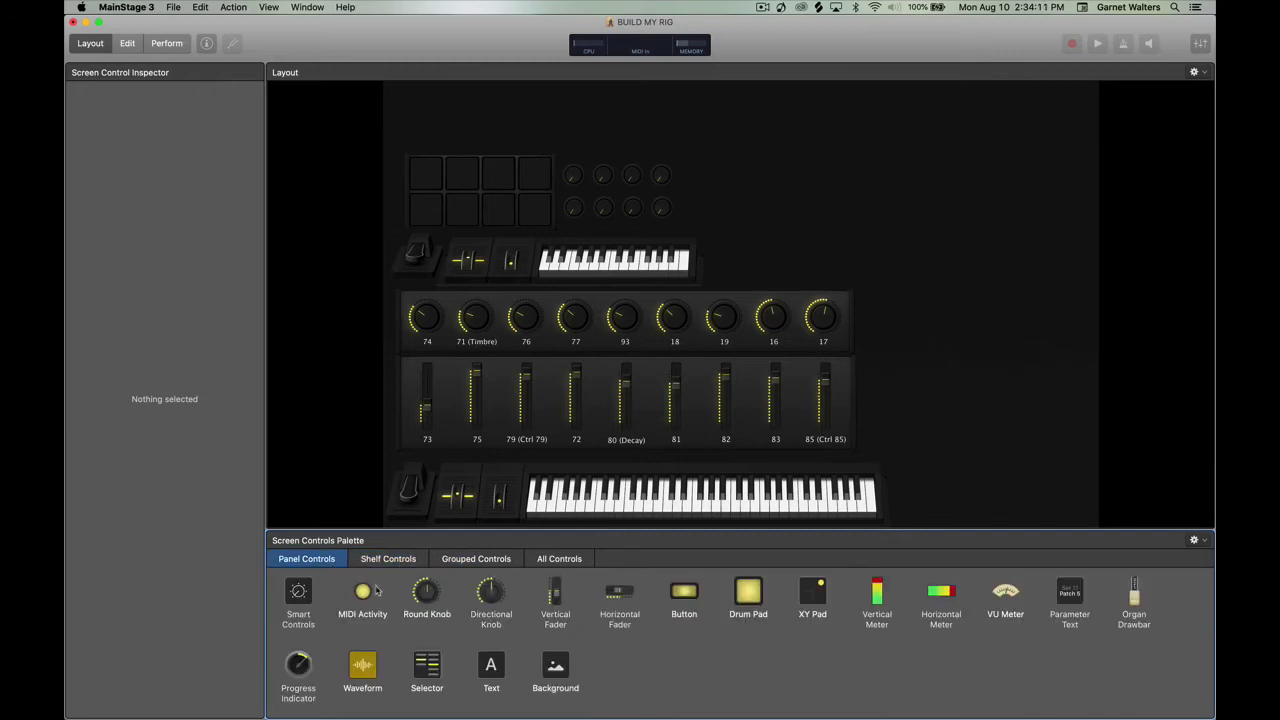
Add a background across the full width of the layout's top edge and give it a dark gray panel style.
{"action": "left_click", "coordinate": [558, 674]}
{"action": "left_click", "coordinate": [474, 124]}
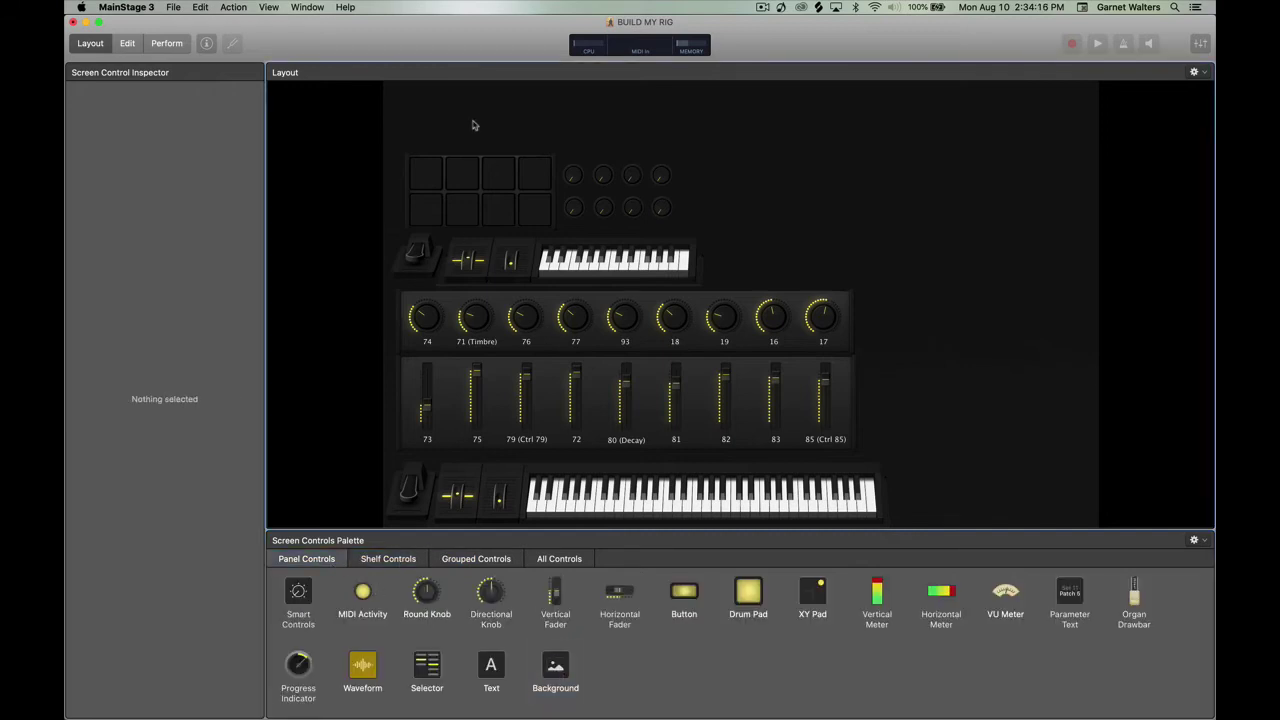
{"action": "left_click", "coordinate": [564, 666]}
{"action": "left_click_drag", "start_coordinate": [565, 667], "coordinate": [417, 120]}
{"action": "left_click_drag", "start_coordinate": [383, 170], "coordinate": [1094, 100]}
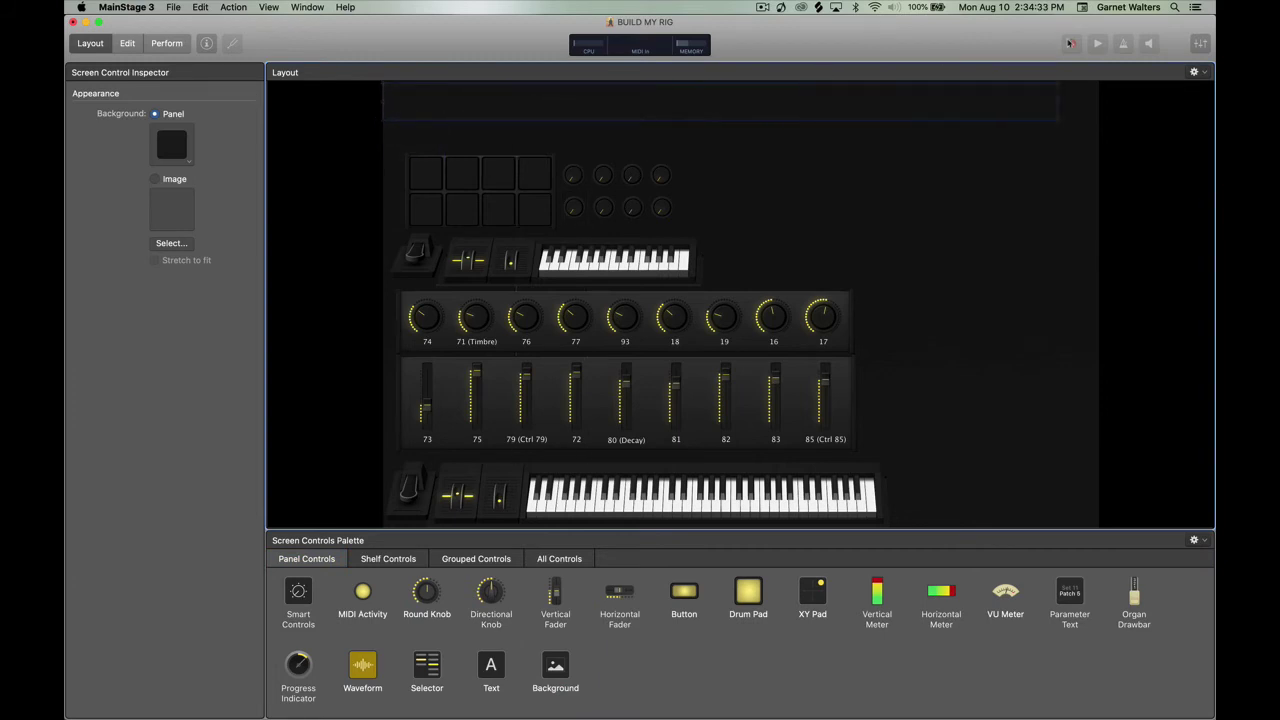
{"action": "left_click", "coordinate": [172, 148]}
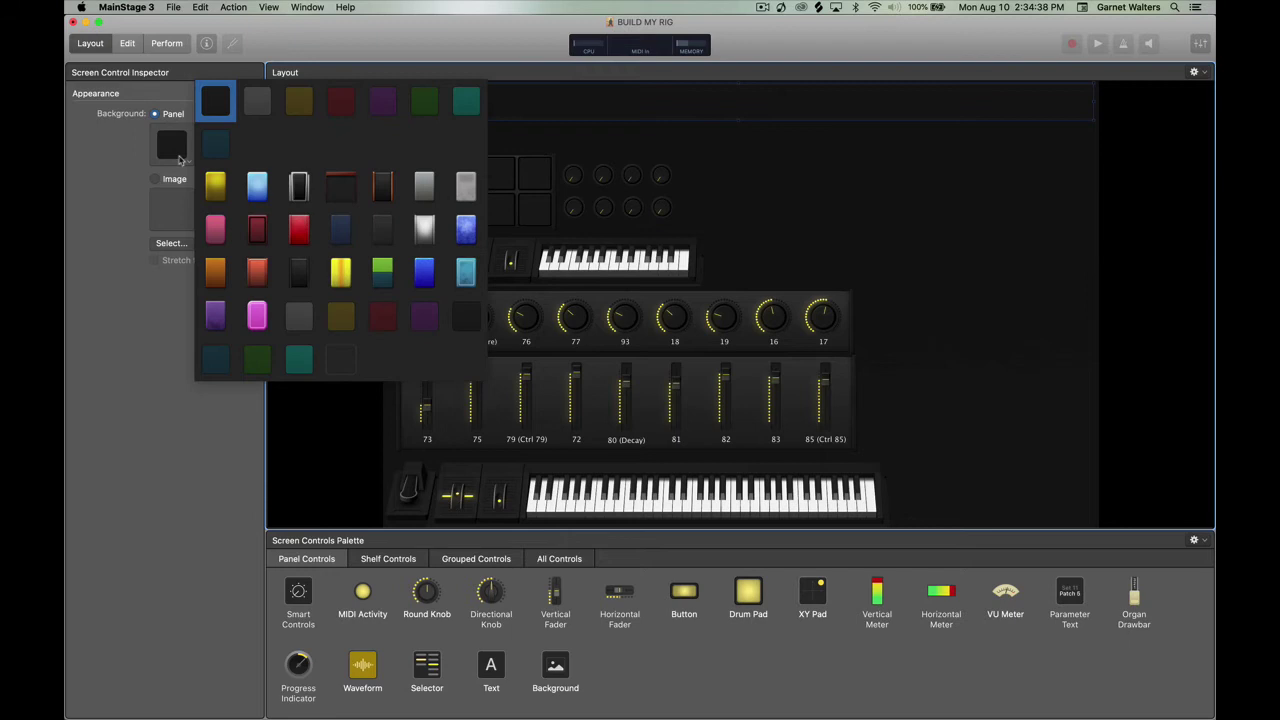
{"action": "left_click", "coordinate": [299, 314]}
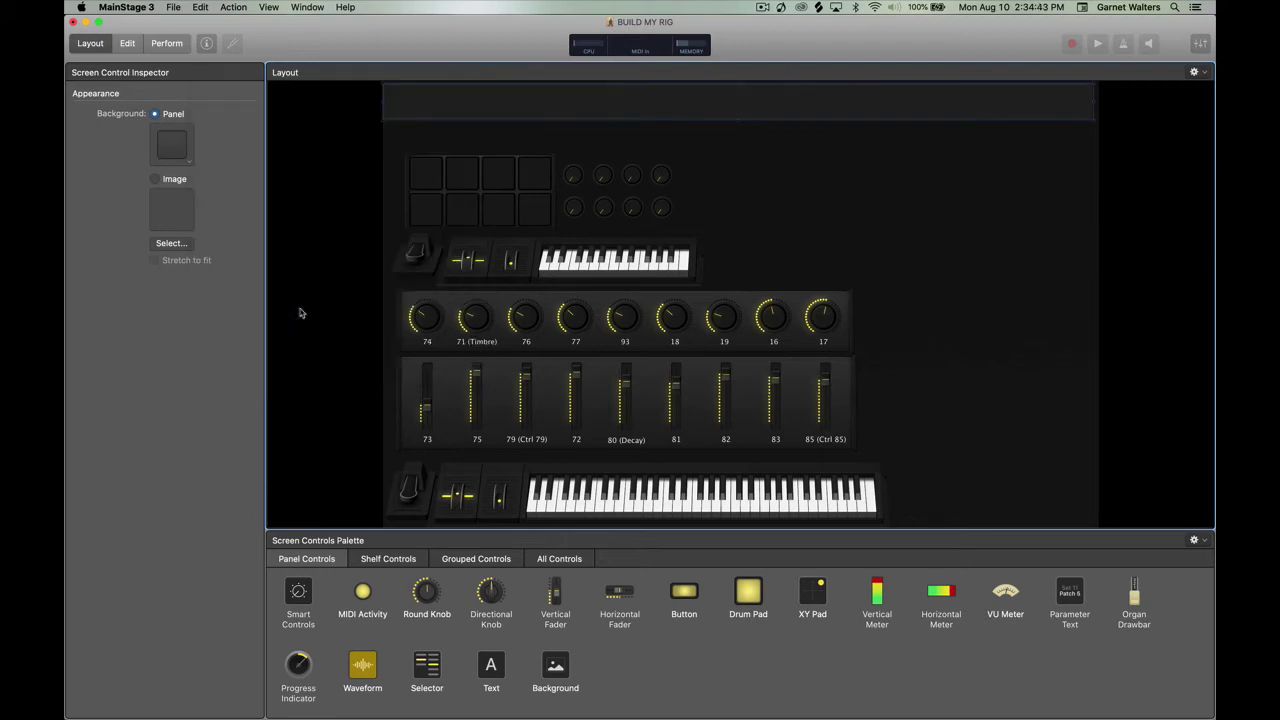
Add a text object at the start of the top background strip, enter MIDI and center the text.
{"action": "left_click", "coordinate": [484, 664]}
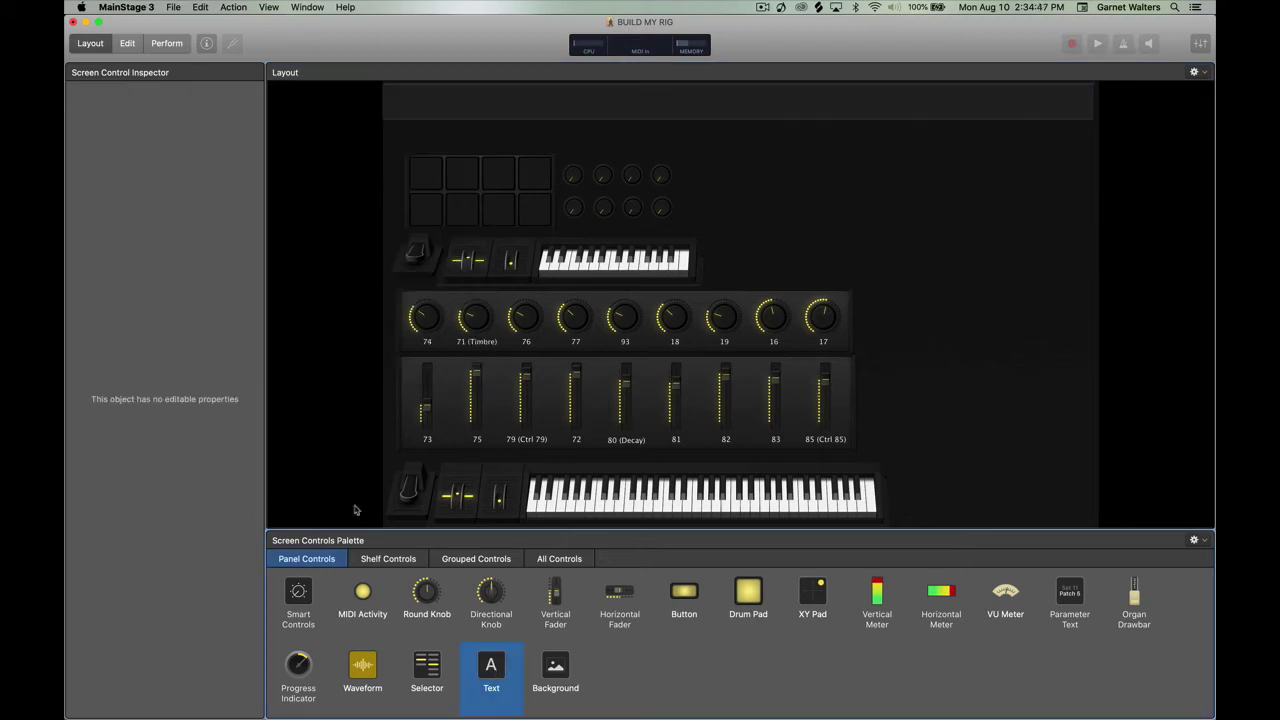
{"action": "left_click", "coordinate": [434, 102]}
{"action": "left_click_drag", "start_coordinate": [491, 666], "coordinate": [431, 105]}
{"action": "left_click", "coordinate": [157, 141]}
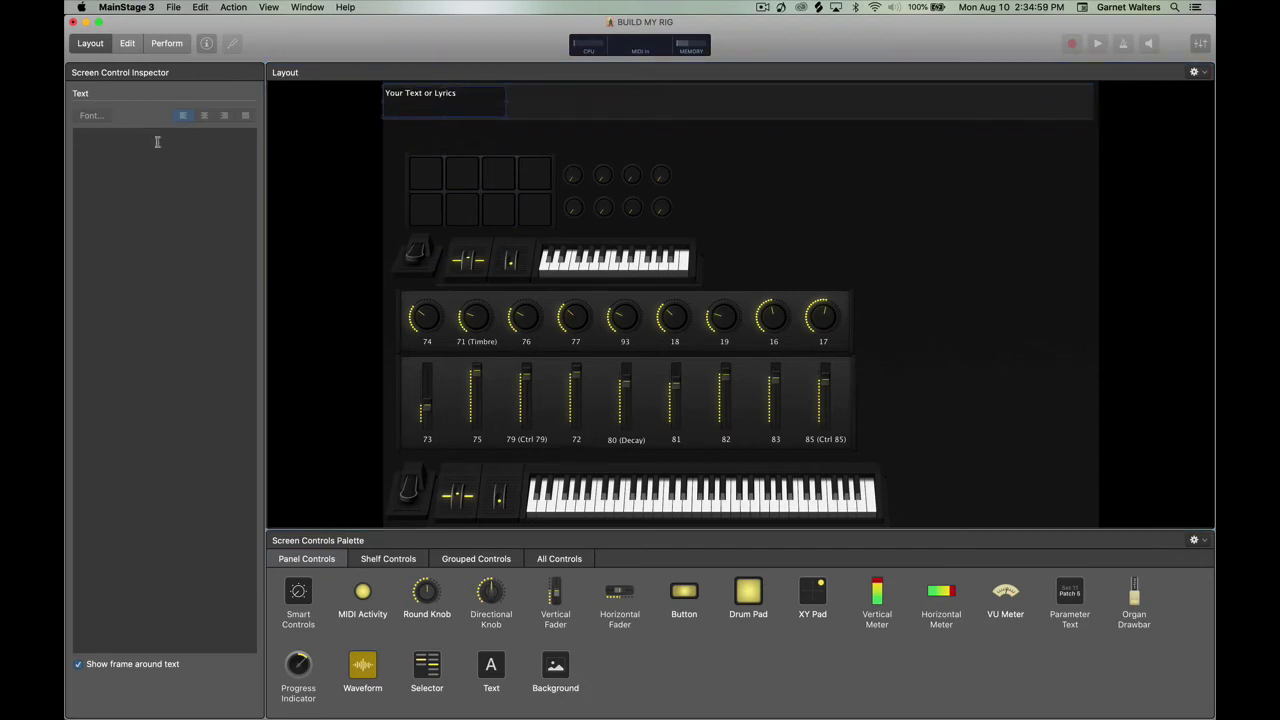
{"action": "type", "text": "MIDI"}
{"action": "left_click", "coordinate": [204, 115]}
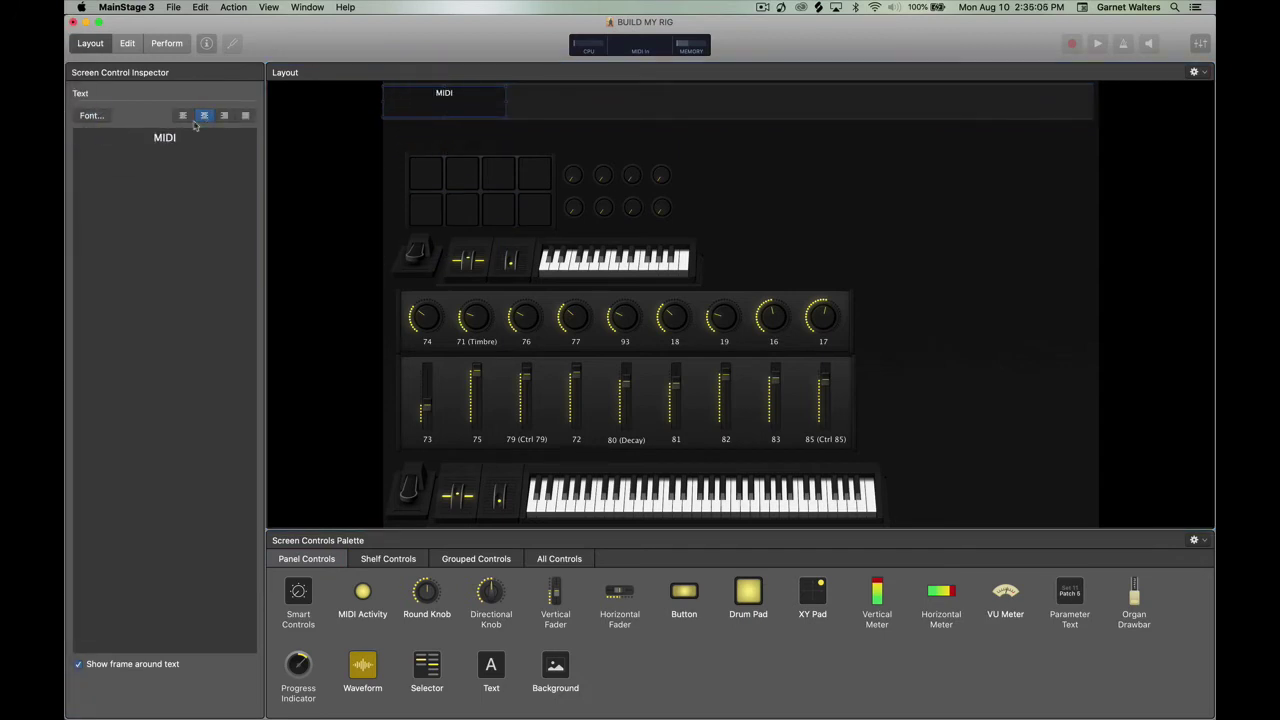
Enlarge the MIDI text in the top strip to font size 48.
{"action": "left_click", "coordinate": [98, 116]}
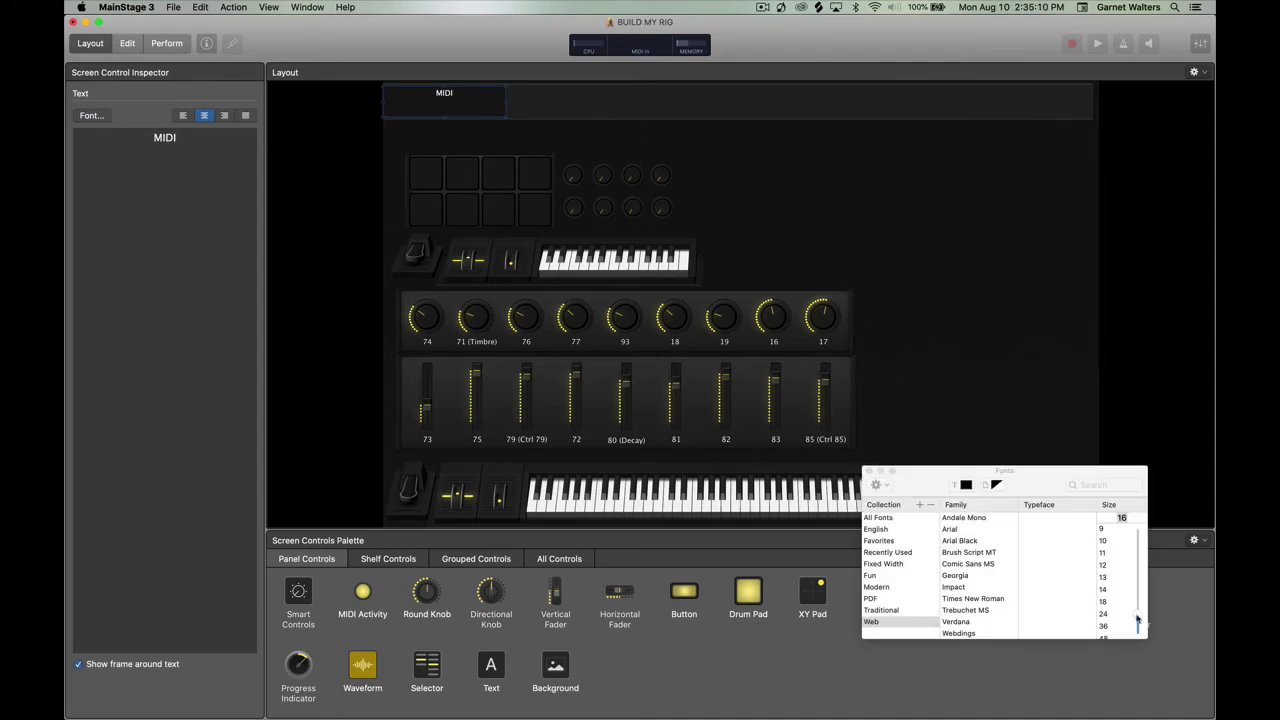
{"action": "scroll", "coordinate": [1137, 620], "scroll_direction": "down", "scroll_amount": 1}
{"action": "left_click", "coordinate": [1103, 632]}
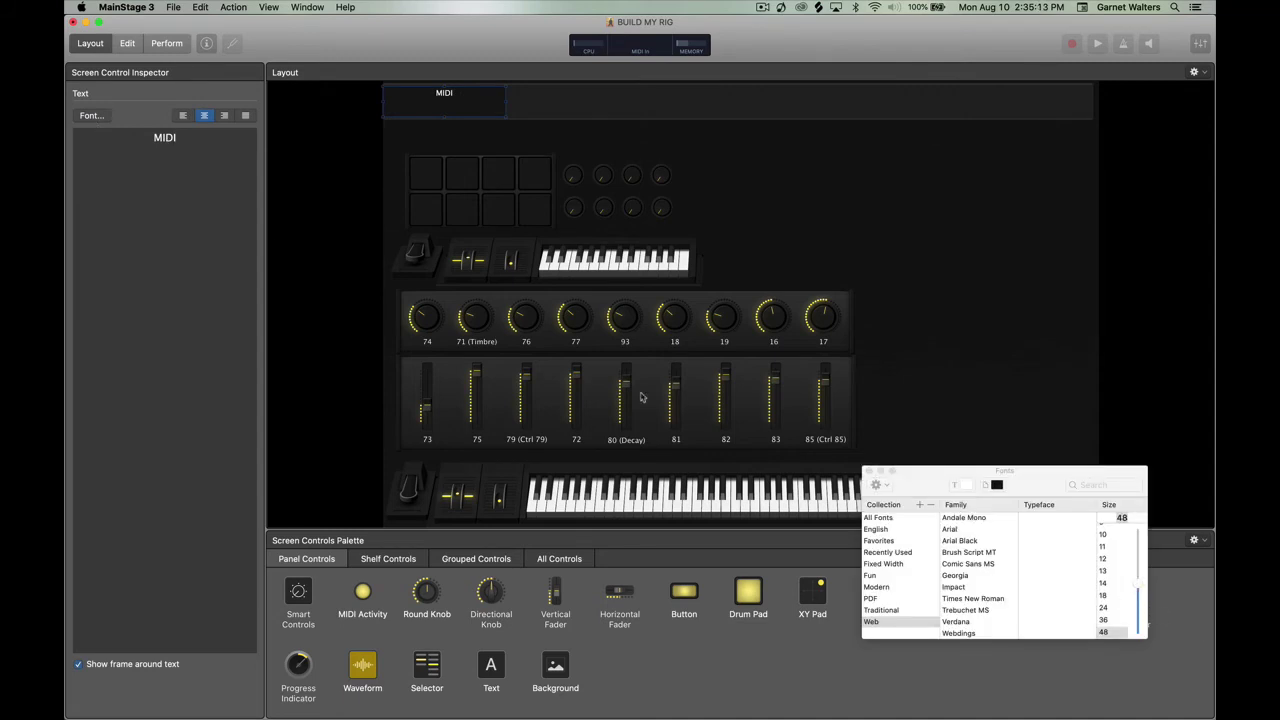
{"action": "left_click", "coordinate": [172, 136]}
{"action": "left_click", "coordinate": [176, 135]}
{"action": "double_click", "coordinate": [154, 137]}
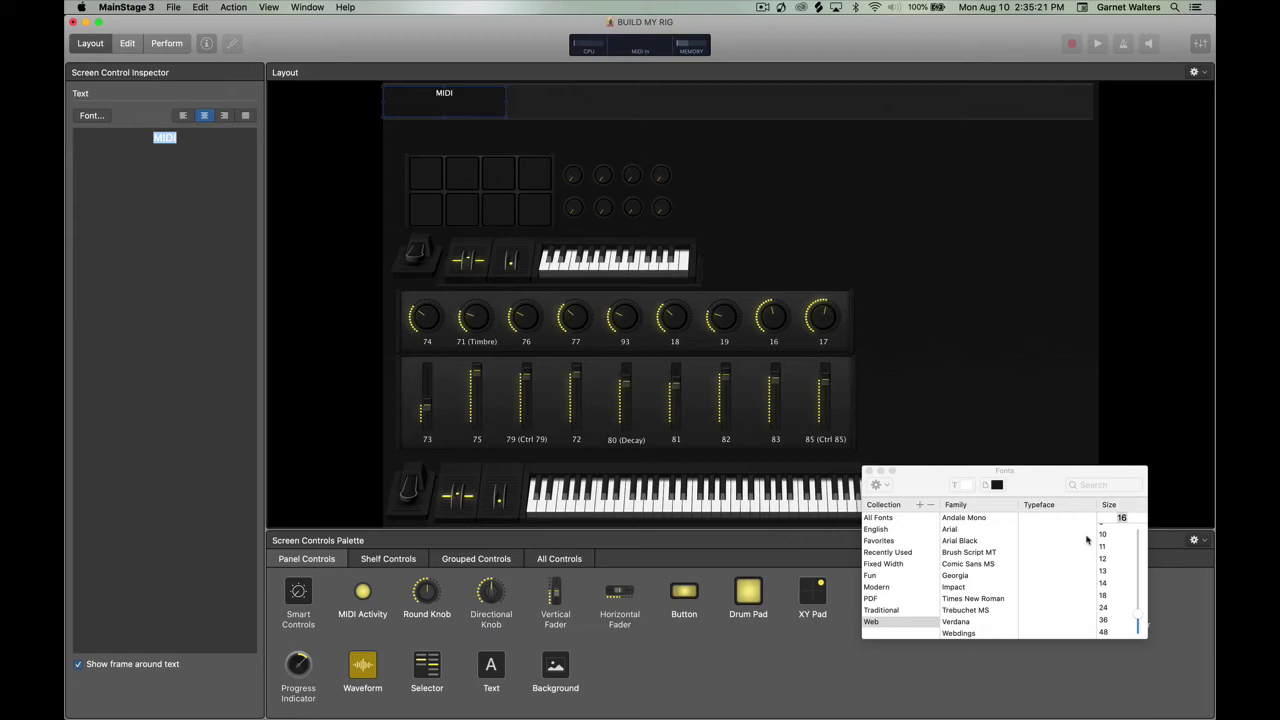
{"action": "left_click_drag", "start_coordinate": [1138, 615], "coordinate": [1137, 587]}
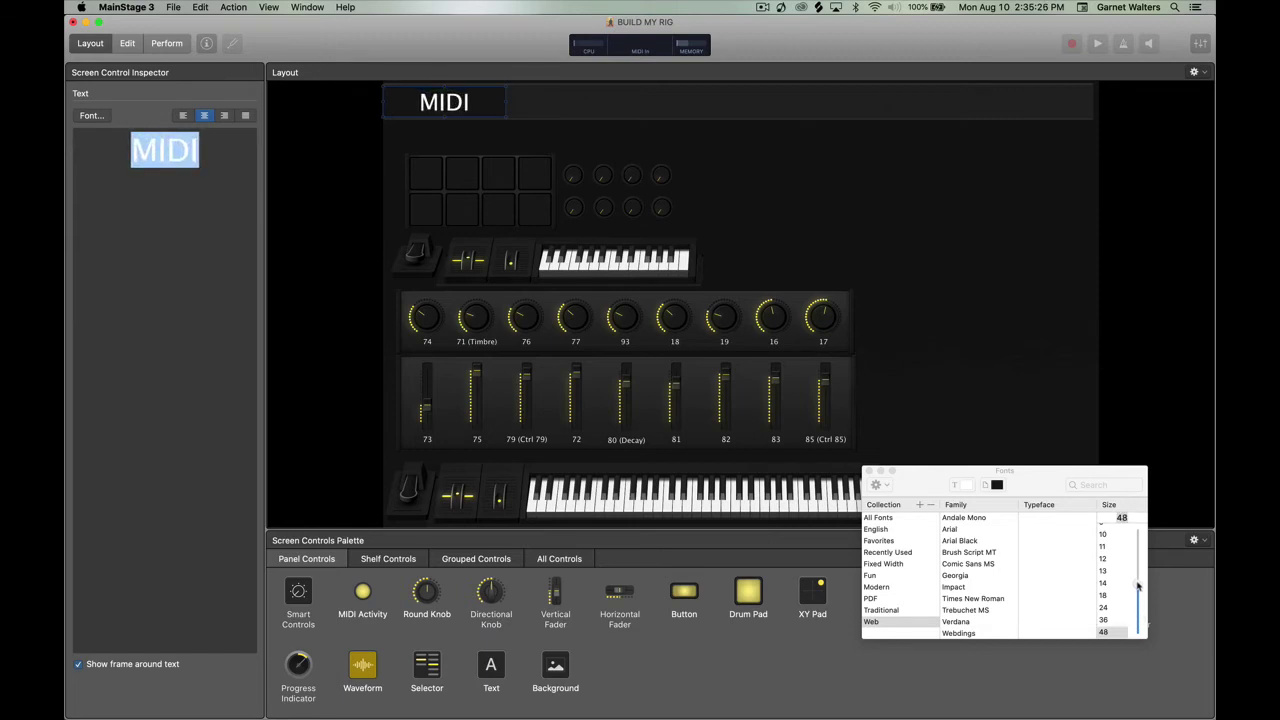
Narrow the MIDI text object so its frame fits closely around the word at the start of the strip.
{"action": "left_click", "coordinate": [507, 121]}
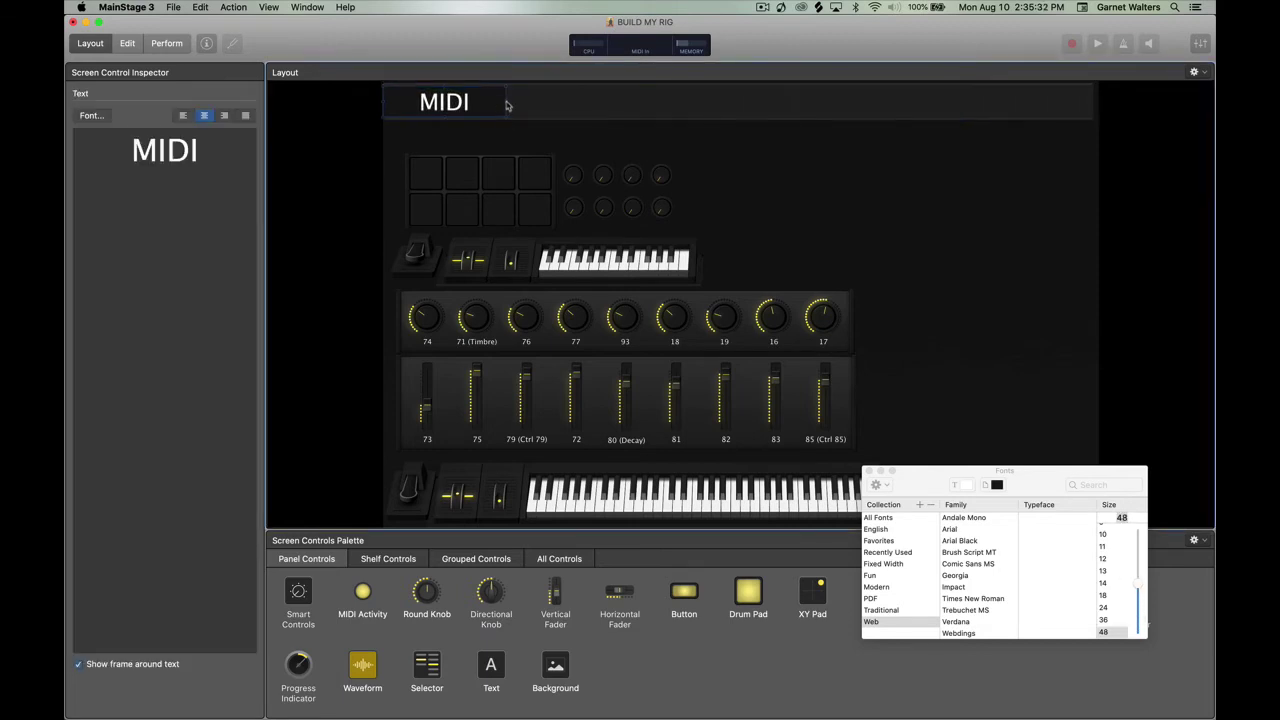
{"action": "left_click_drag", "start_coordinate": [508, 106], "coordinate": [450, 110]}
{"action": "left_click", "coordinate": [897, 343]}
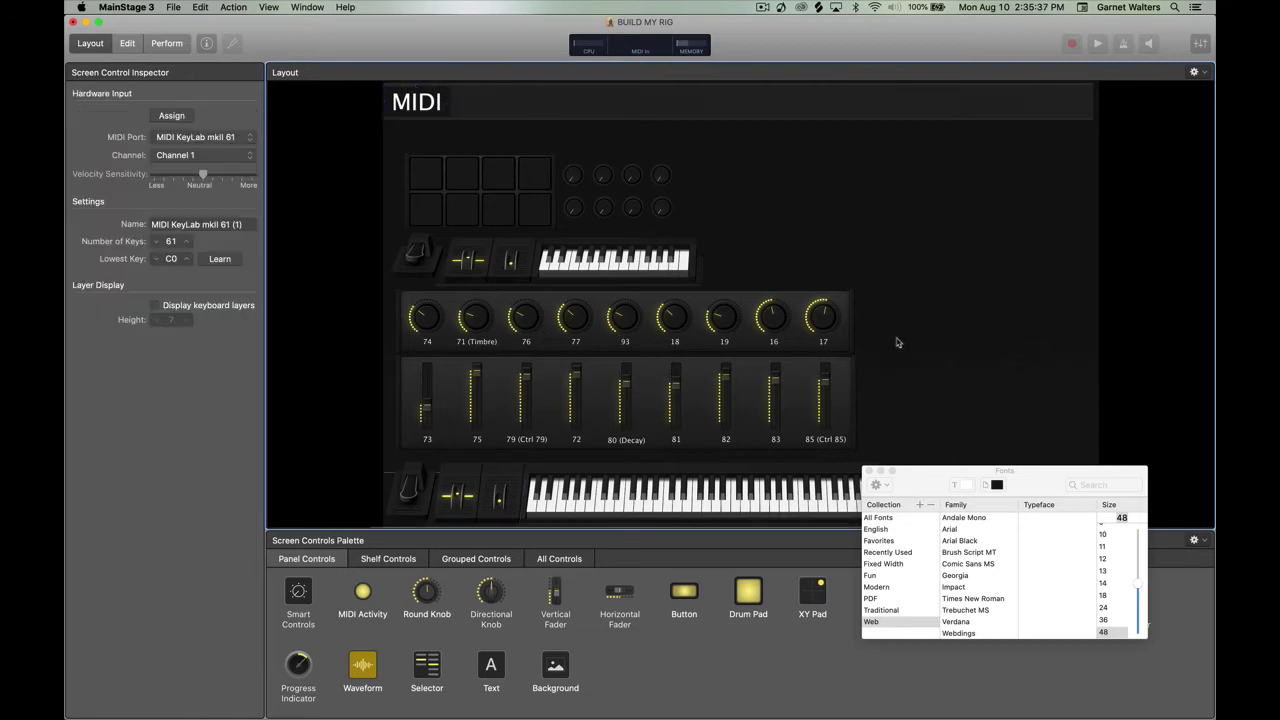
Close the font settings and place a MIDI Activity indicator directly after the MIDI label in the top strip.
{"action": "left_click", "coordinate": [869, 471]}
{"action": "left_click_drag", "start_coordinate": [363, 592], "coordinate": [469, 101]}
{"action": "left_click", "coordinate": [852, 200]}
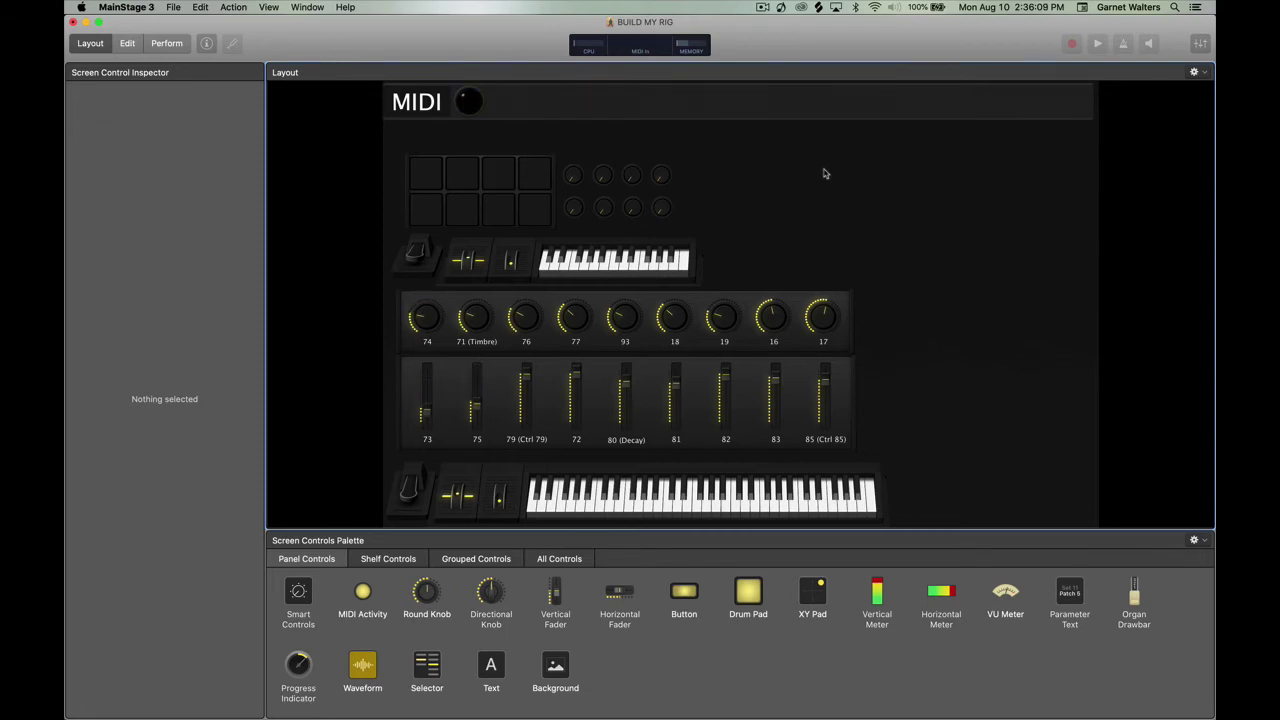
Add a text object to the top strip beyond the MIDI activity indicator and enter CPU.
{"action": "left_click_drag", "start_coordinate": [491, 668], "coordinate": [616, 105]}
{"action": "left_click", "coordinate": [166, 142]}
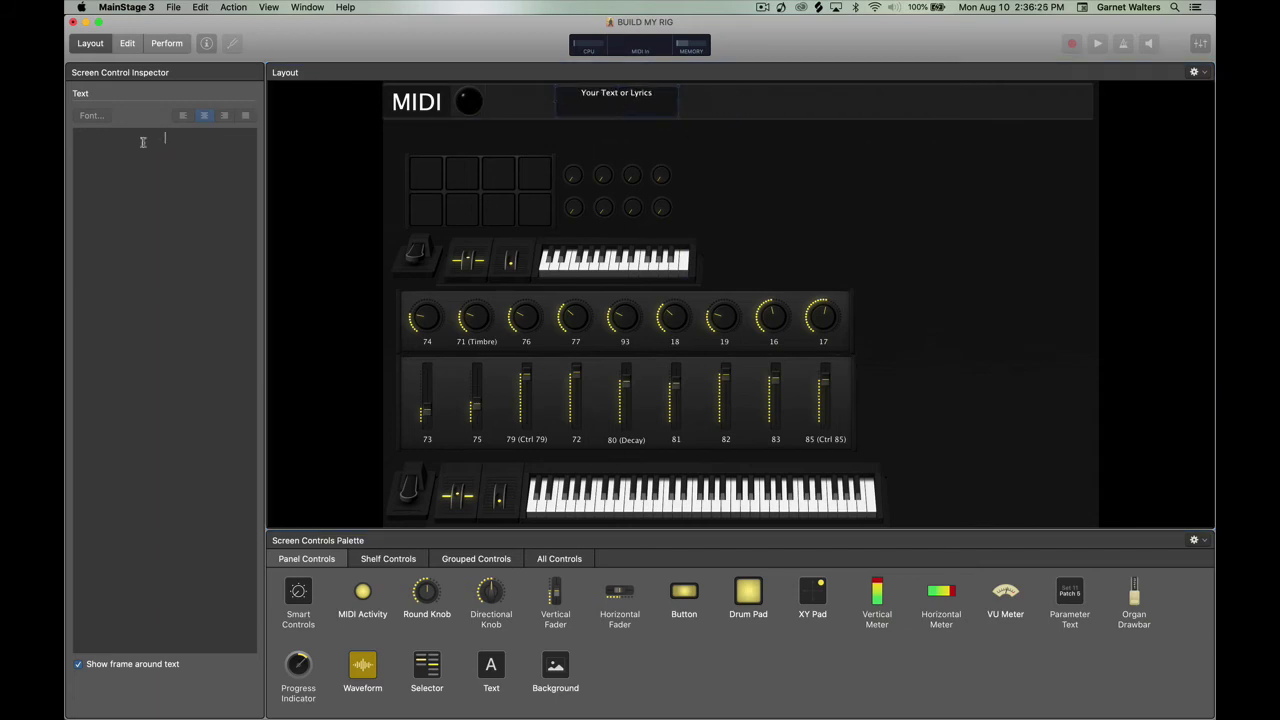
{"action": "type", "text": "CPU"}
{"action": "key", "text": "super+a"}
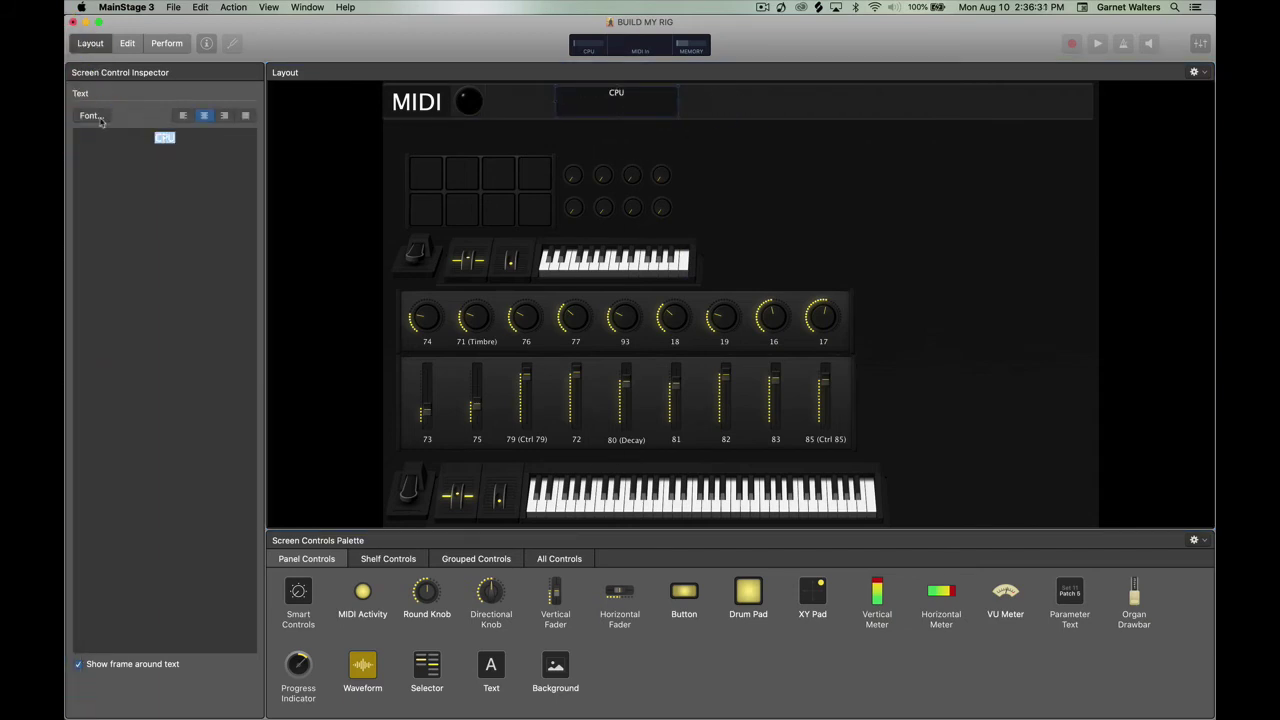
Enlarge the CPU text to font size 48 and narrow its frame to fit the word.
{"action": "left_click", "coordinate": [100, 120]}
{"action": "left_click_drag", "start_coordinate": [1140, 622], "coordinate": [1139, 632]}
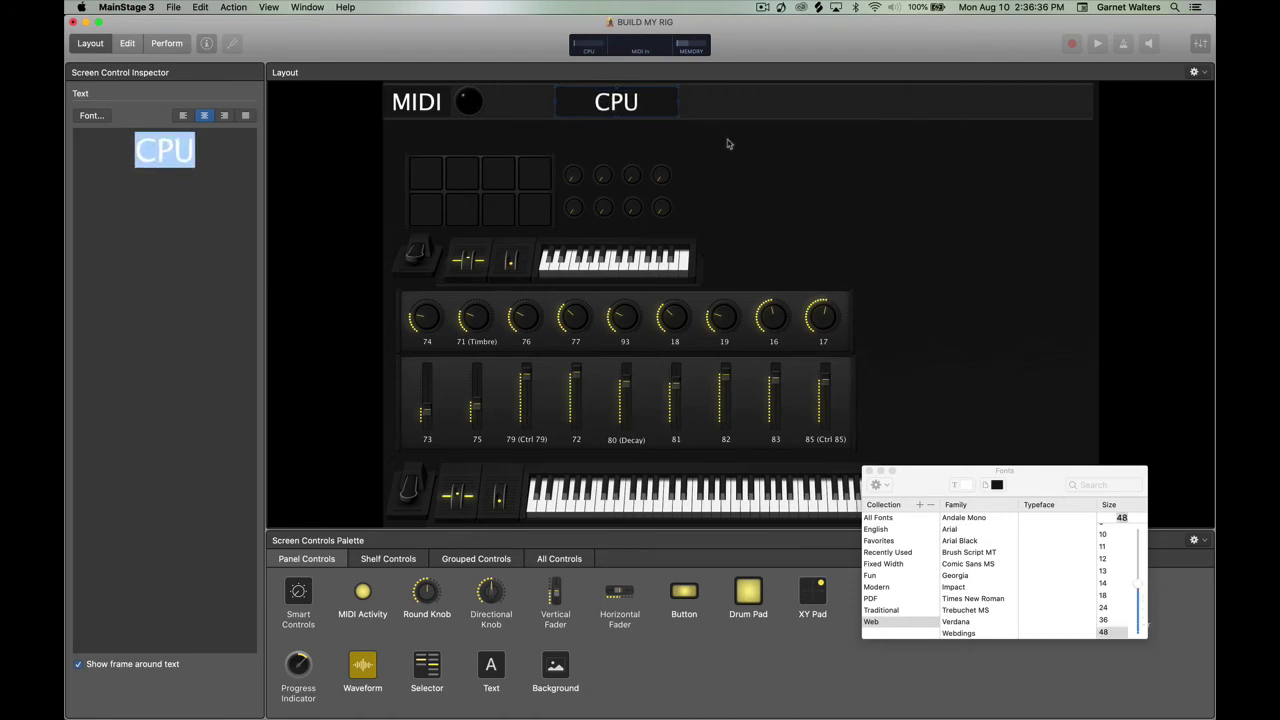
{"action": "left_click_drag", "start_coordinate": [679, 105], "coordinate": [617, 112]}
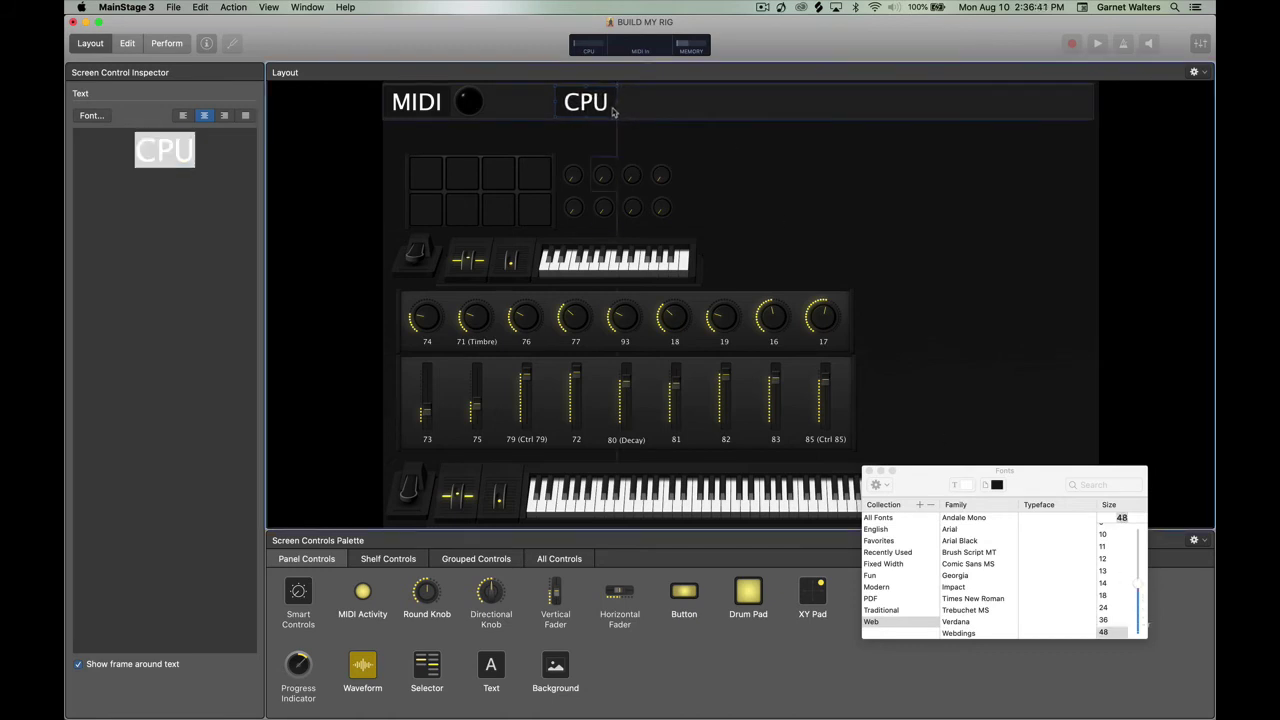
{"action": "left_click", "coordinate": [868, 163]}
{"action": "left_click", "coordinate": [868, 470]}
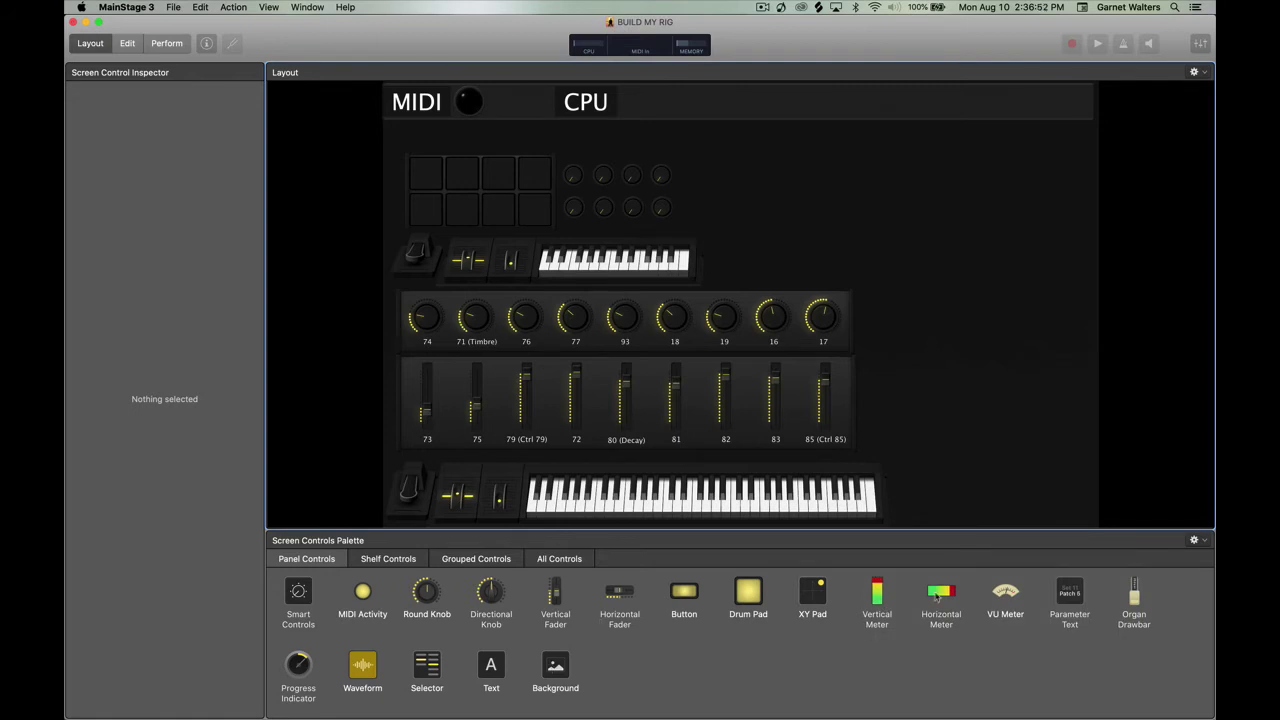
Add a horizontal meter after the CPU label, set its text display to Nothing and widen it along the strip.
{"action": "left_click_drag", "start_coordinate": [937, 597], "coordinate": [700, 140]}
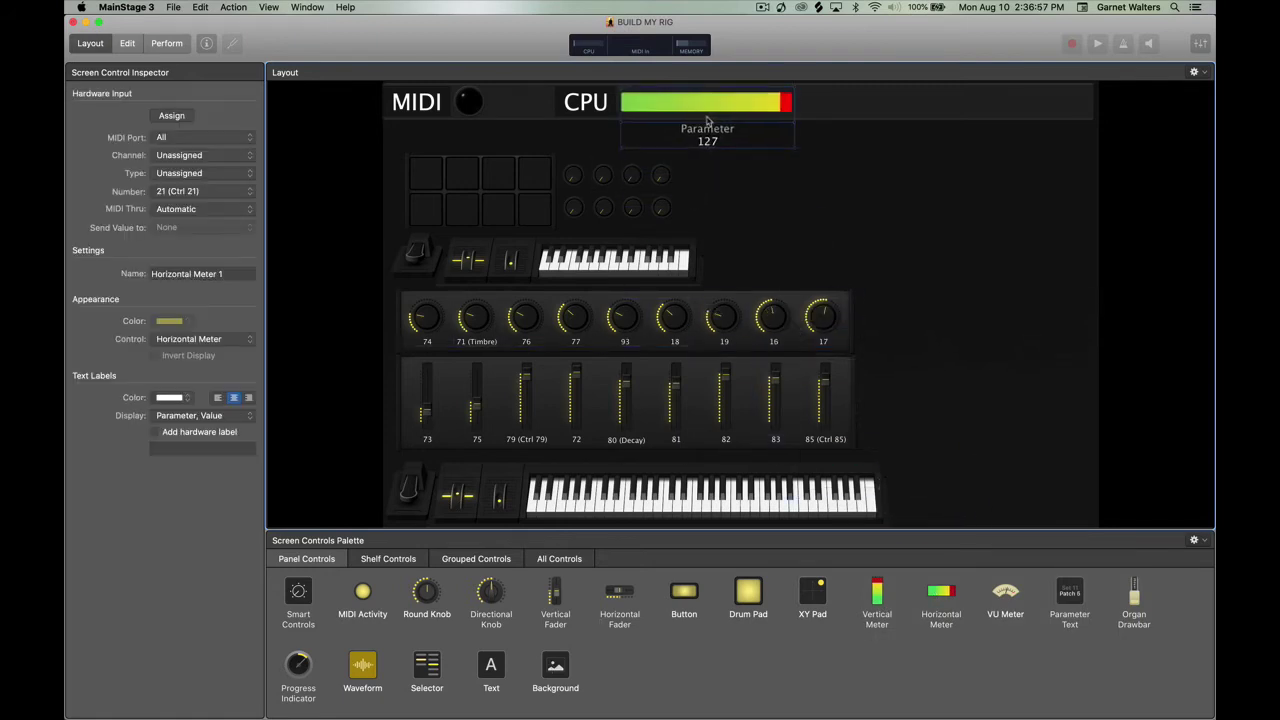
{"action": "left_click", "coordinate": [172, 415]}
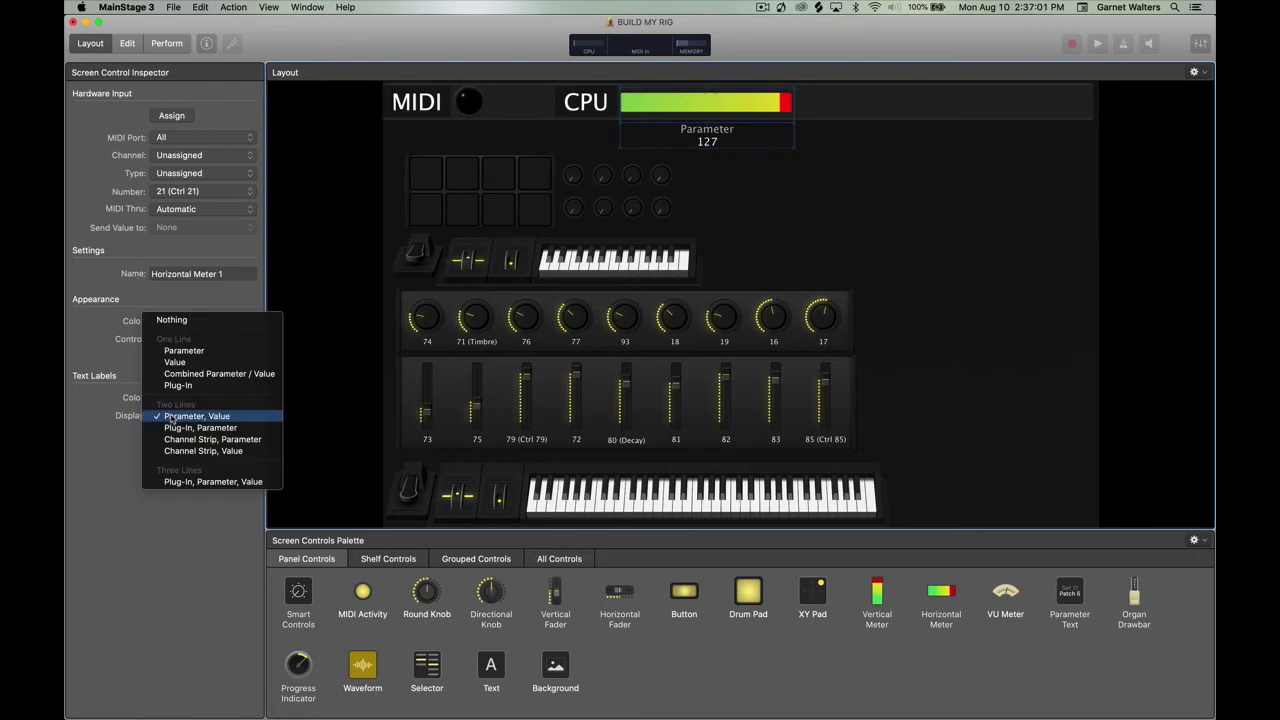
{"action": "left_click", "coordinate": [172, 320]}
{"action": "left_click_drag", "start_coordinate": [792, 148], "coordinate": [860, 99]}
{"action": "left_click", "coordinate": [811, 148]}
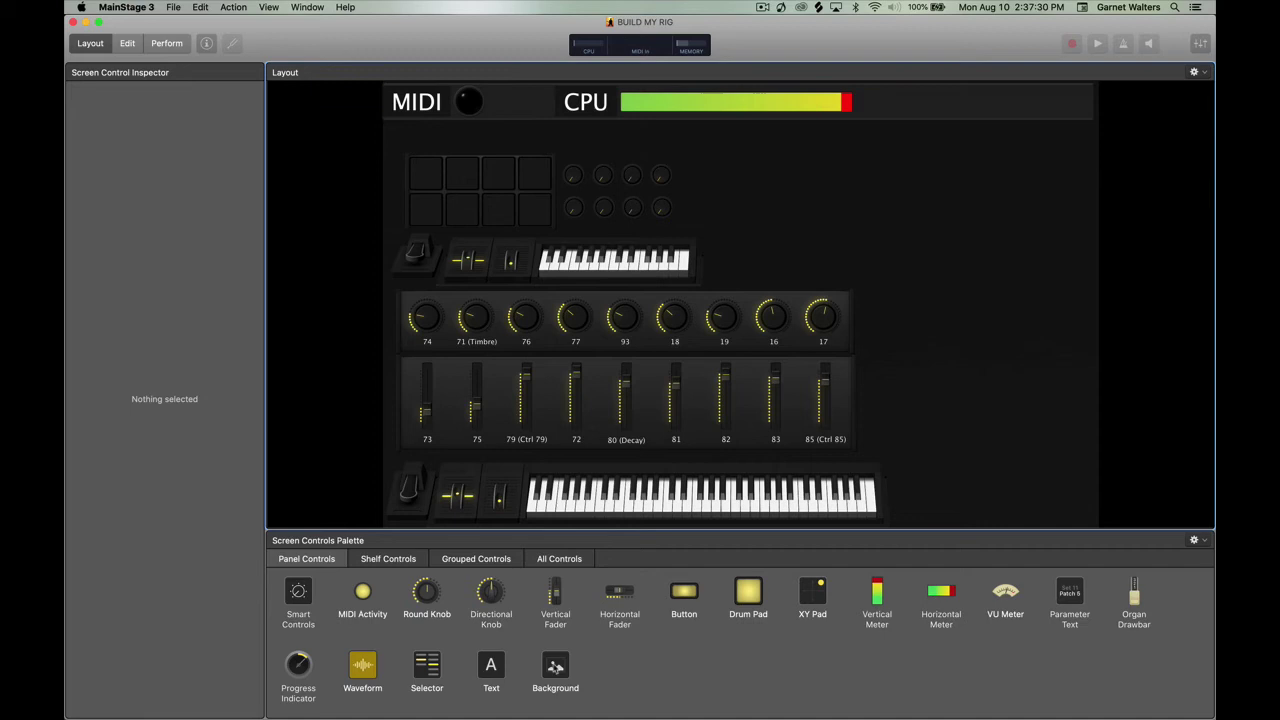
Add a background sized to sit behind the eight small knobs beside the drum pads.
{"action": "left_click", "coordinate": [555, 668]}
{"action": "left_click", "coordinate": [461, 221]}
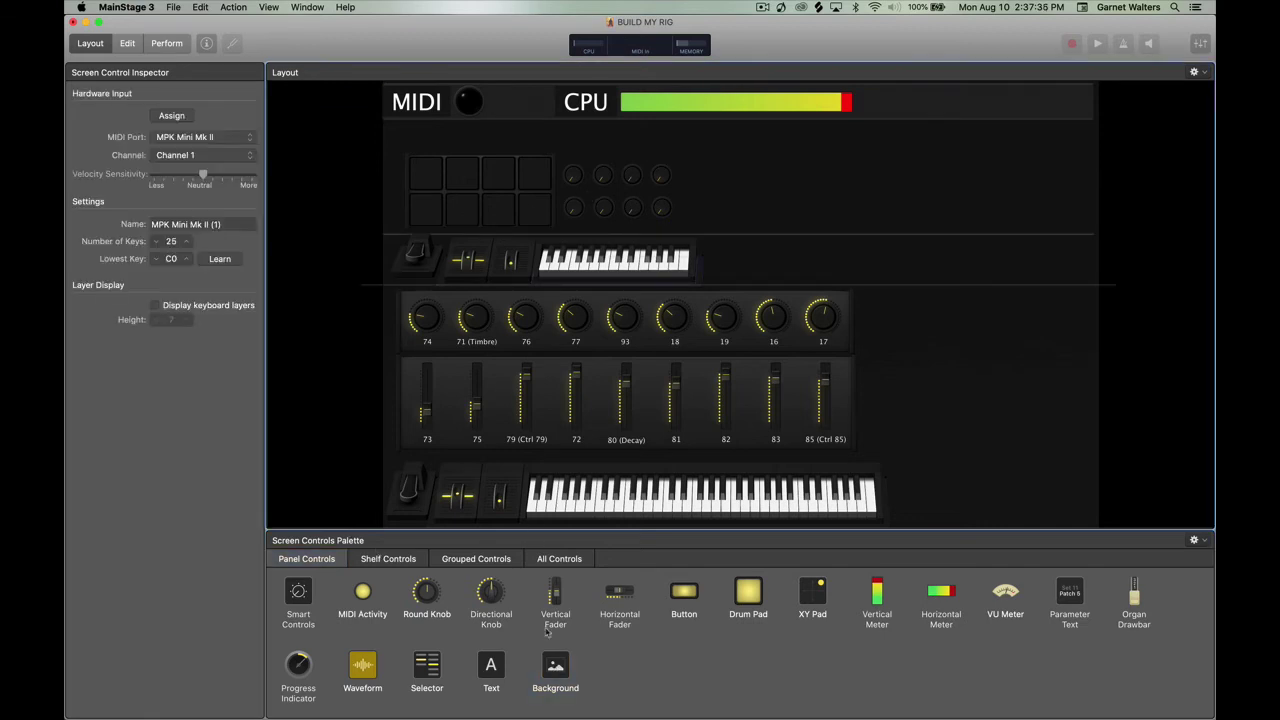
{"action": "left_click_drag", "start_coordinate": [550, 666], "coordinate": [683, 194]}
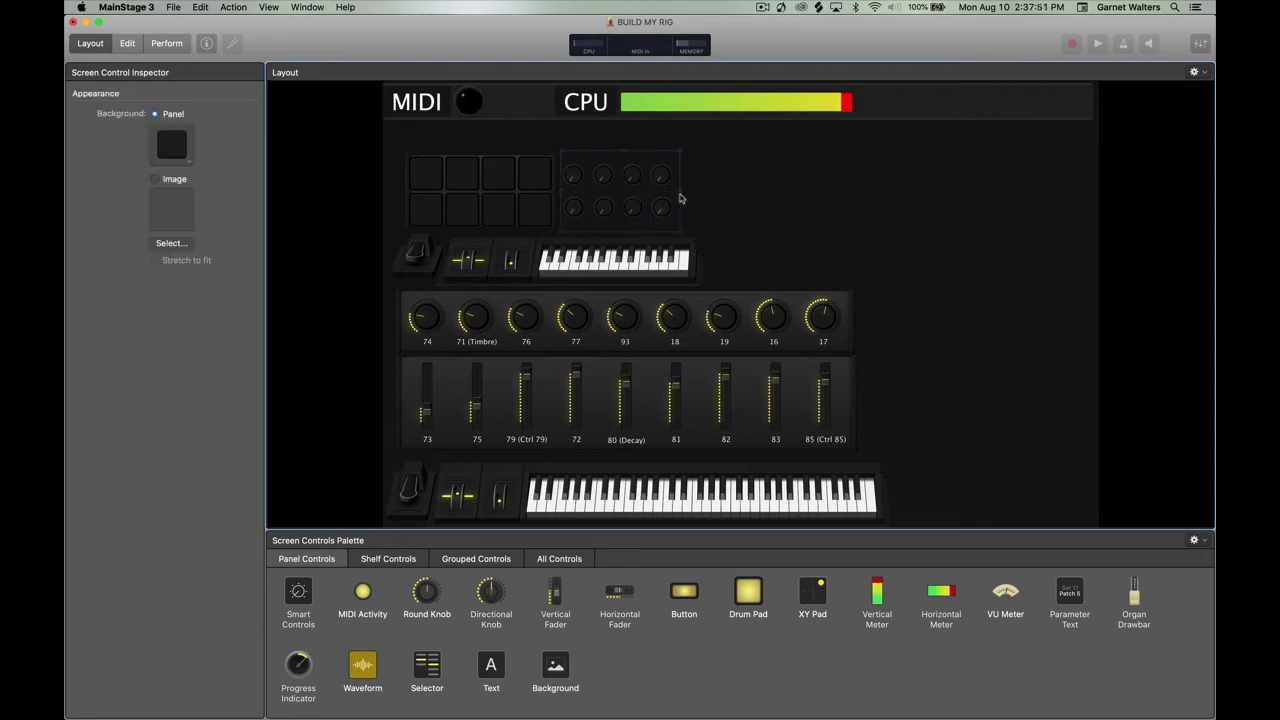
{"action": "left_click", "coordinate": [678, 156]}
{"action": "left_click", "coordinate": [810, 172]}
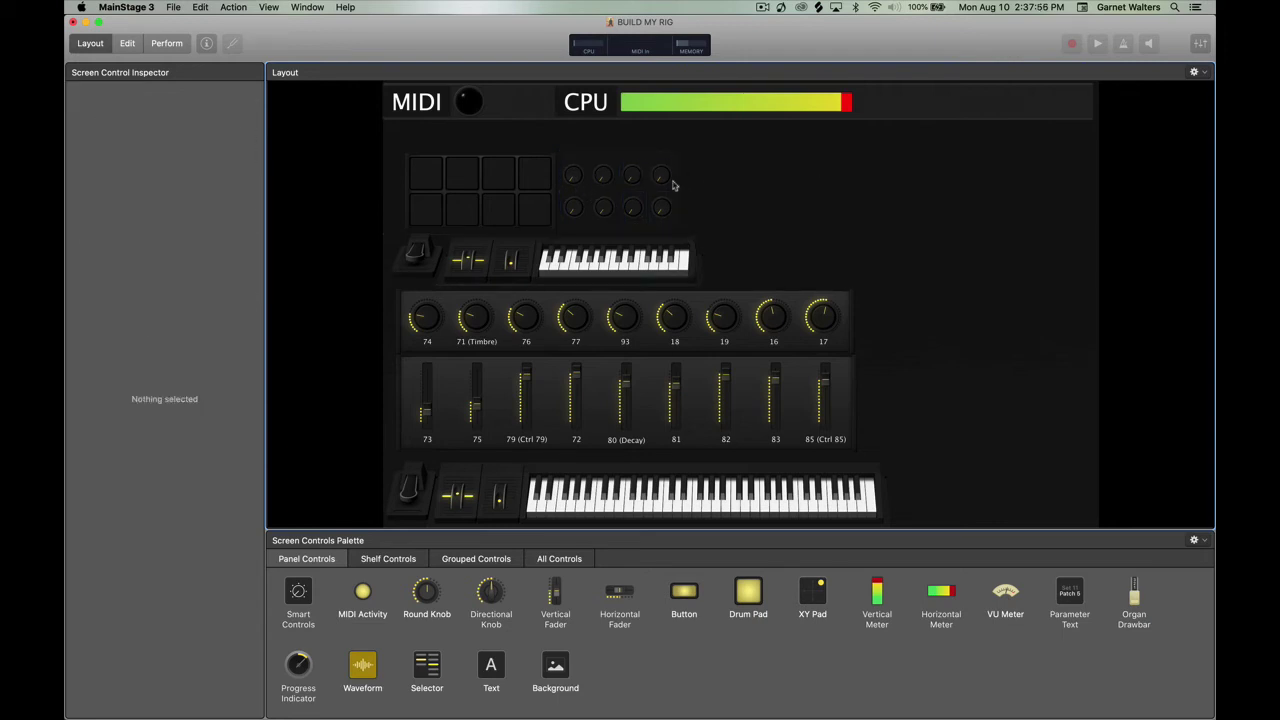
{"action": "left_click", "coordinate": [635, 141]}
{"action": "left_click_drag", "start_coordinate": [635, 127], "coordinate": [646, 143]}
{"action": "left_click", "coordinate": [694, 164]}
{"action": "left_click", "coordinate": [830, 178]}
{"action": "left_click", "coordinate": [640, 143]}
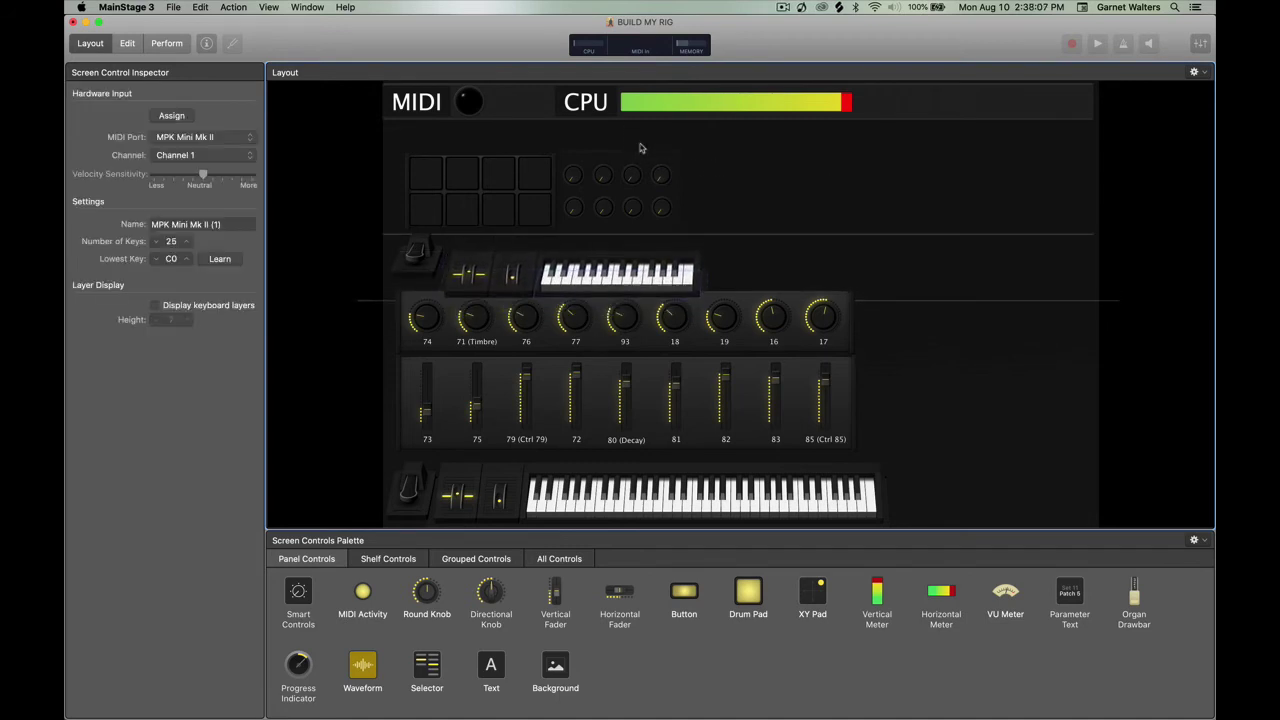
Select the background behind the eight small knobs and give it a dark gray panel style.
{"action": "left_click", "coordinate": [787, 188]}
{"action": "left_click_drag", "start_coordinate": [787, 185], "coordinate": [671, 188]}
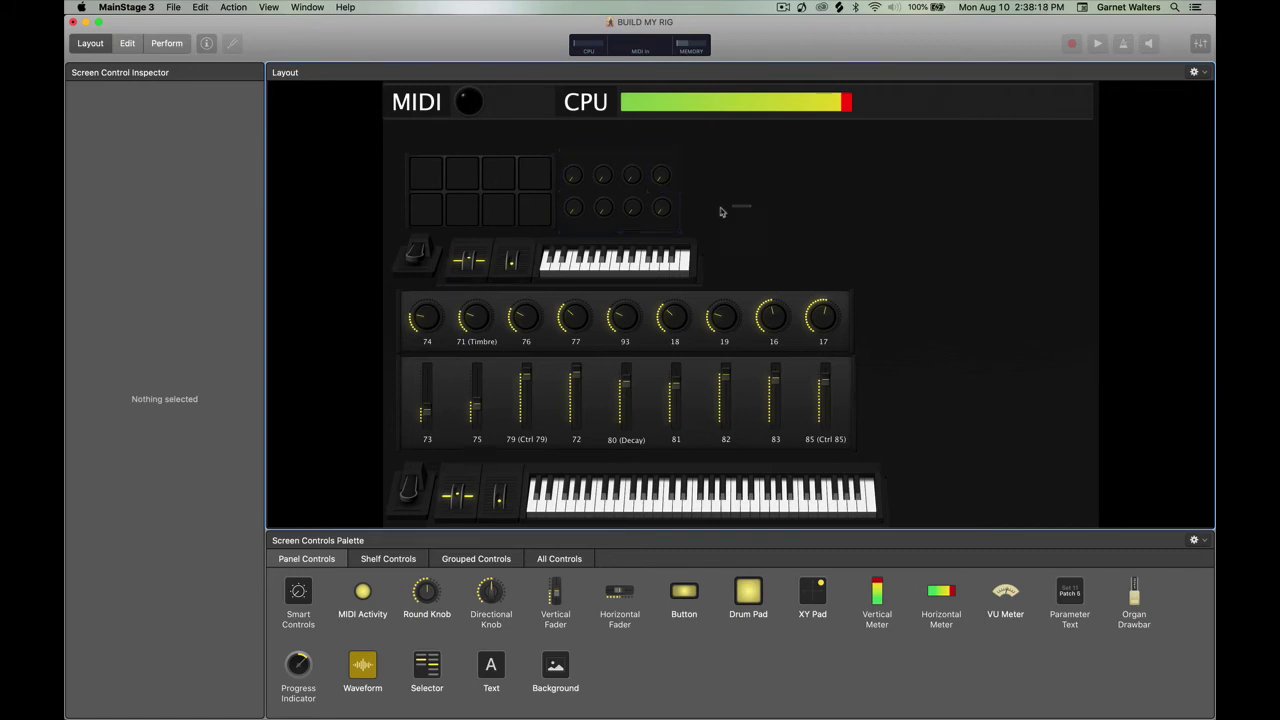
{"action": "left_click", "coordinate": [677, 197]}
{"action": "left_click", "coordinate": [172, 148]}
{"action": "left_click", "coordinate": [306, 274]}
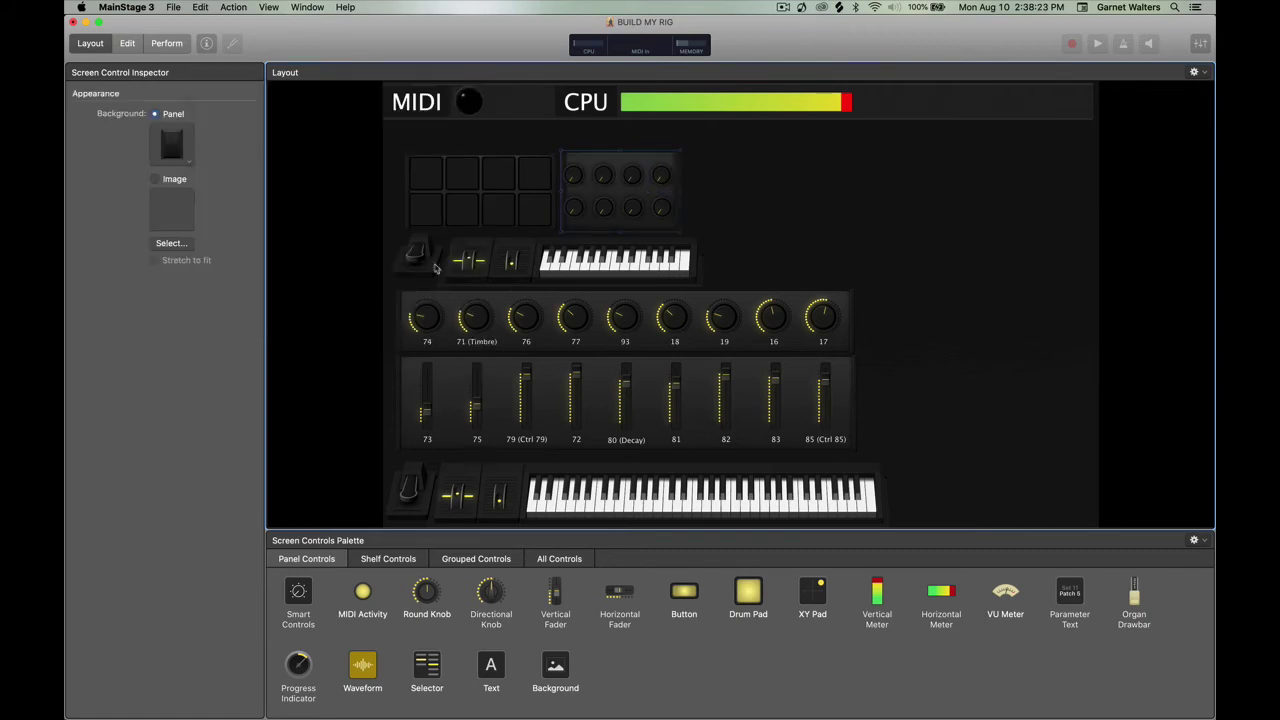
Extend the background's side edges outward so it frames all eight small knobs.
{"action": "left_click_drag", "start_coordinate": [682, 194], "coordinate": [692, 195]}
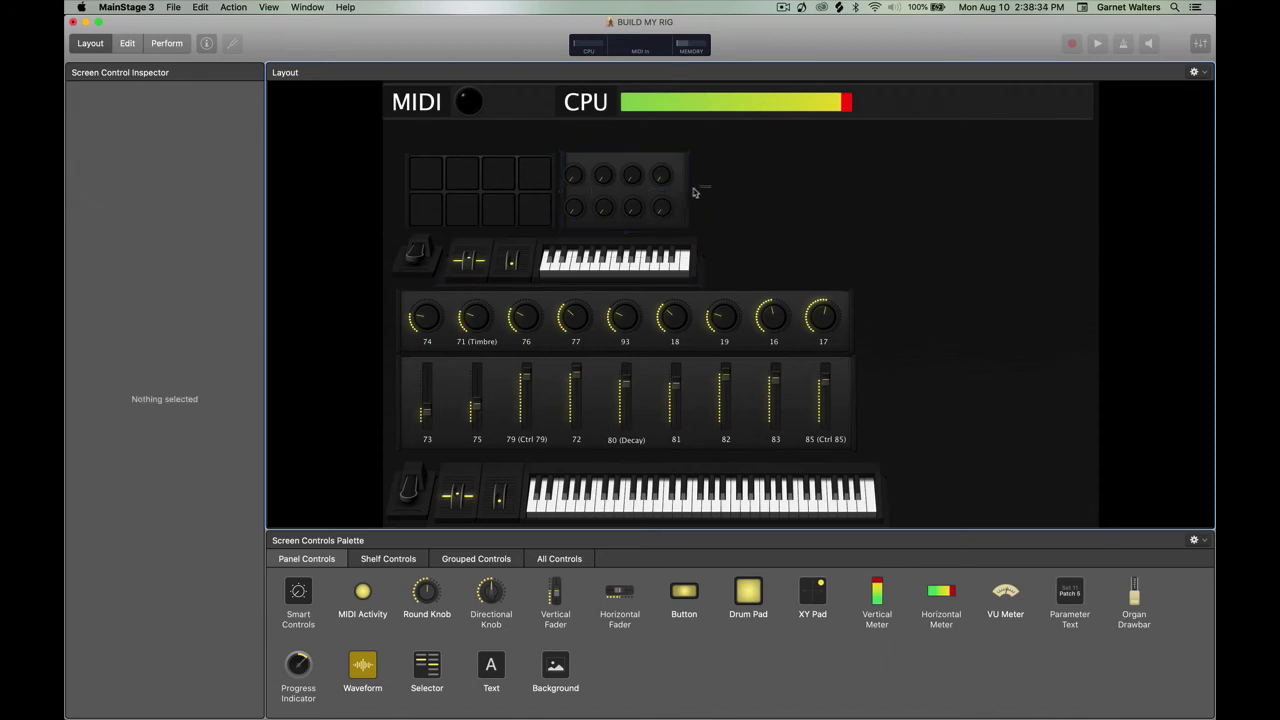
{"action": "left_click", "coordinate": [697, 192]}
{"action": "left_click", "coordinate": [660, 195]}
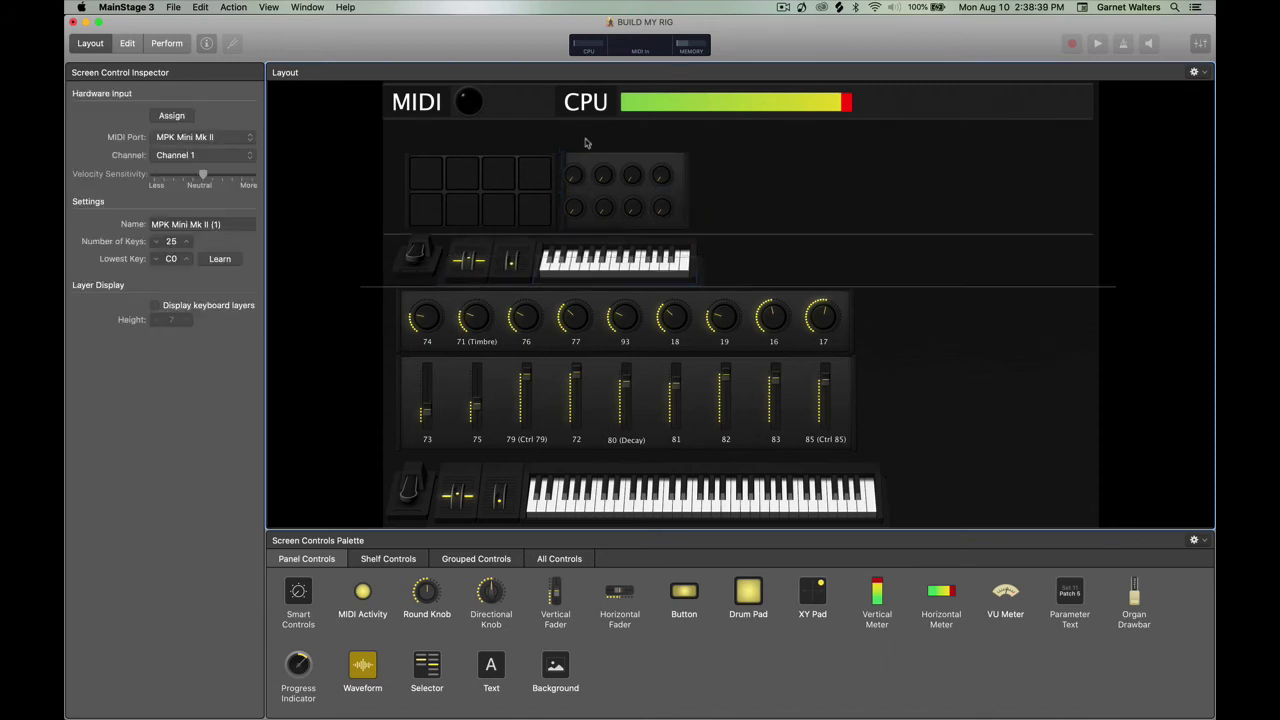
{"action": "left_click", "coordinate": [731, 166]}
{"action": "left_click", "coordinate": [587, 193]}
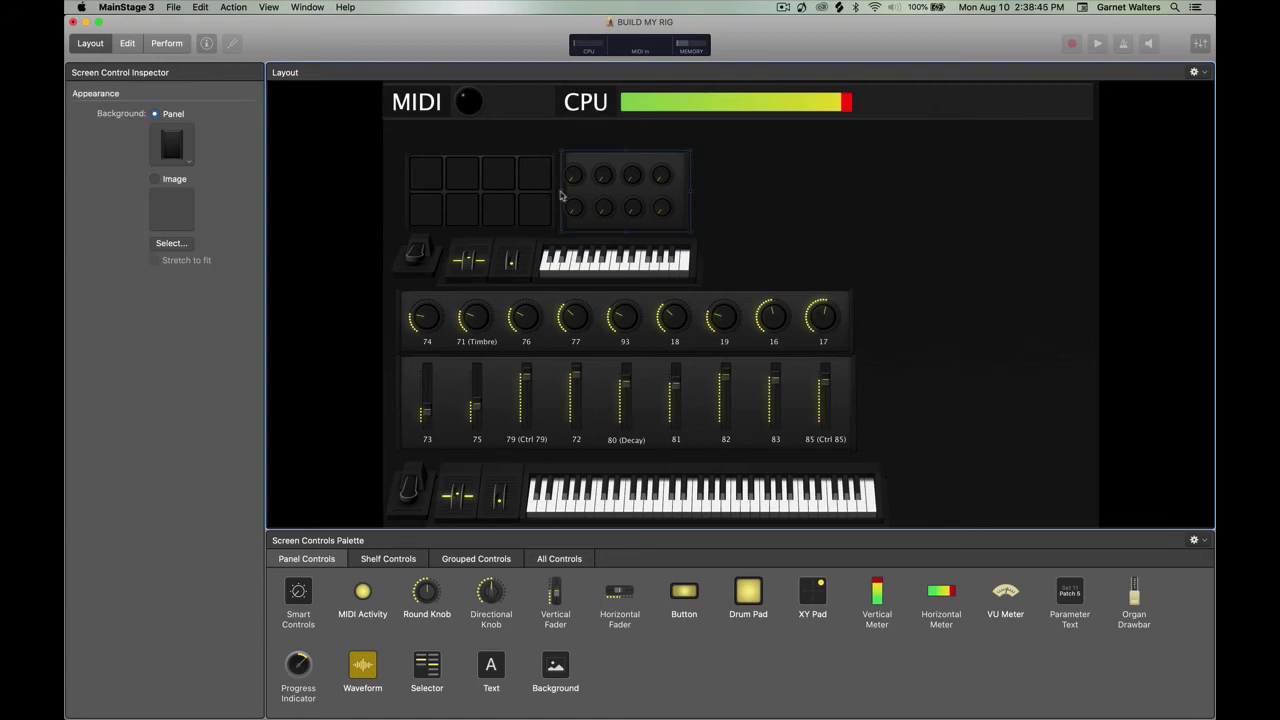
{"action": "left_click", "coordinate": [726, 200]}
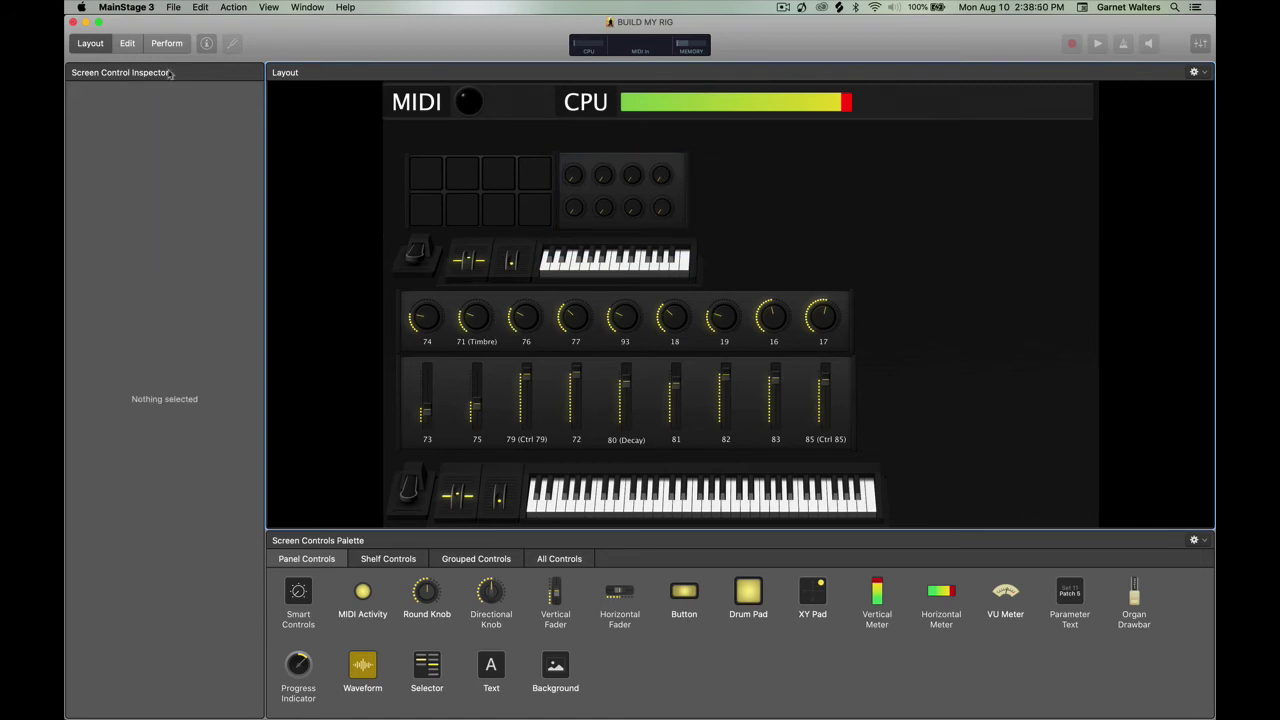
Add a vertical meter in the empty area beside the controls and switch to Edit mode.
{"action": "left_click_drag", "start_coordinate": [882, 594], "coordinate": [952, 262]}
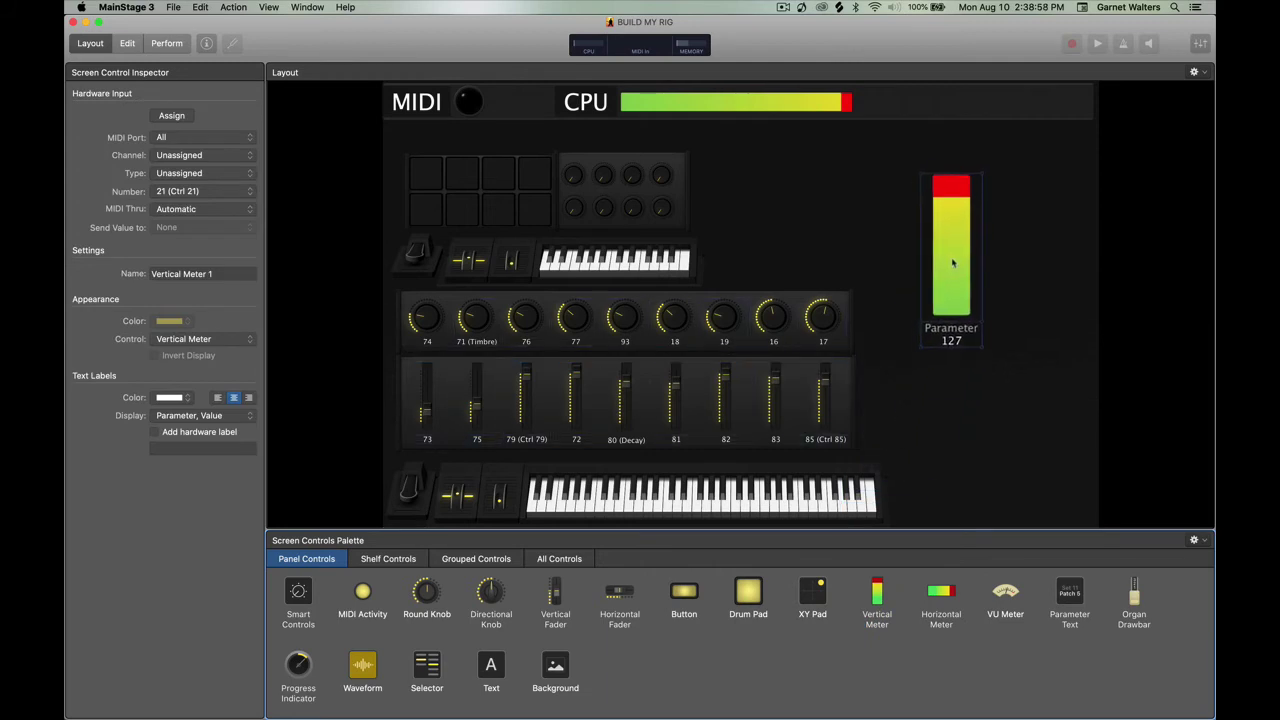
{"action": "left_click", "coordinate": [129, 45]}
Map the horizontal meter beside the CPU label to the CPU Load action.
{"action": "left_click", "coordinate": [500, 118]}
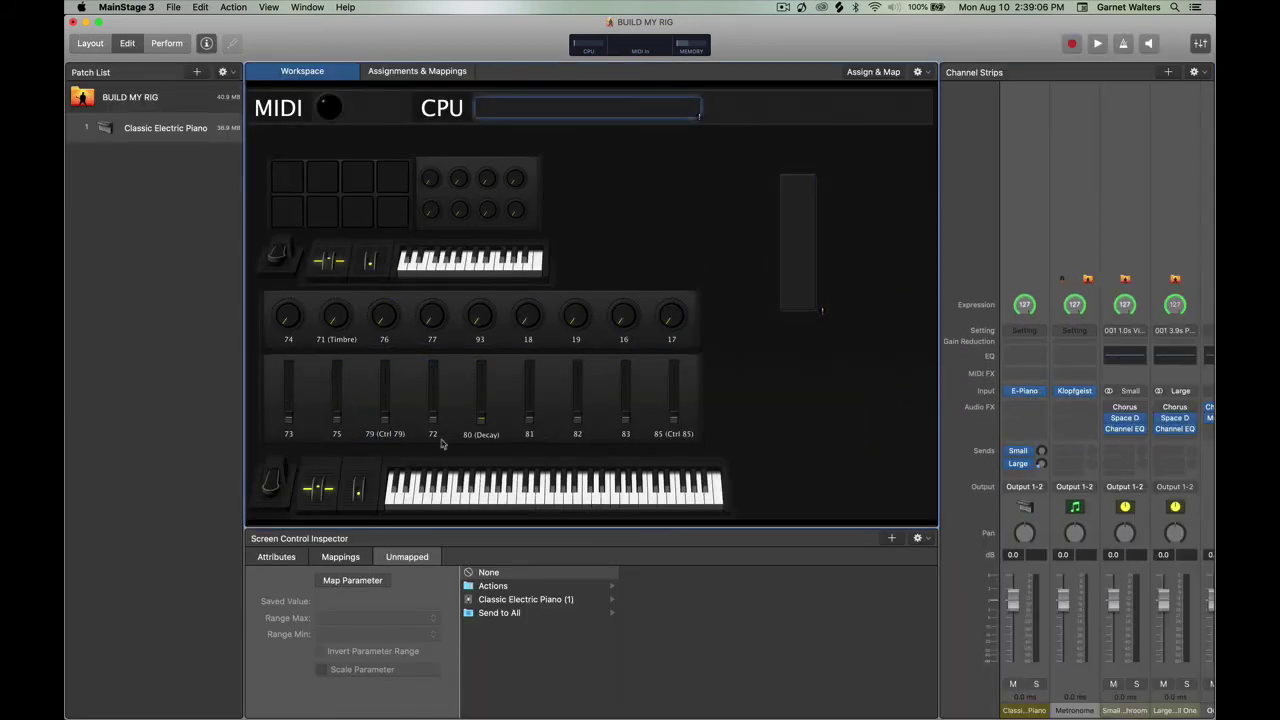
{"action": "left_click", "coordinate": [592, 585]}
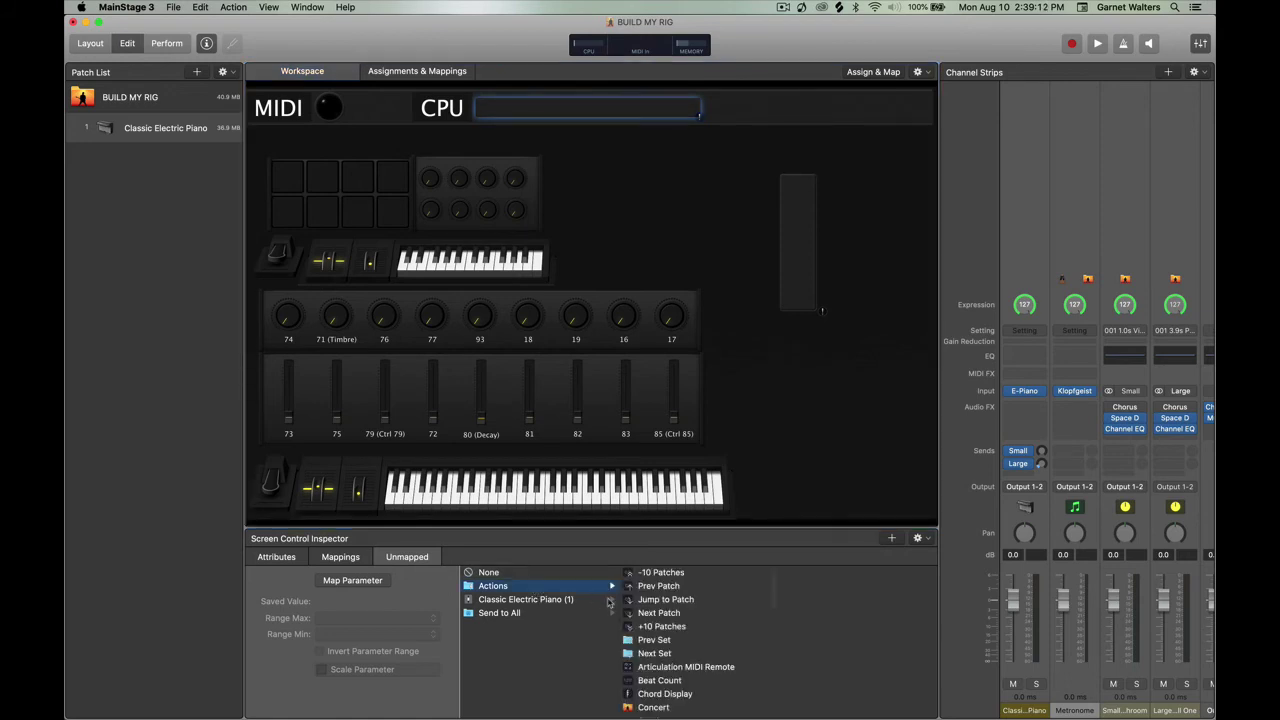
{"action": "scroll", "coordinate": [674, 613], "scroll_direction": "down", "scroll_amount": 3}
{"action": "left_click", "coordinate": [650, 637]}
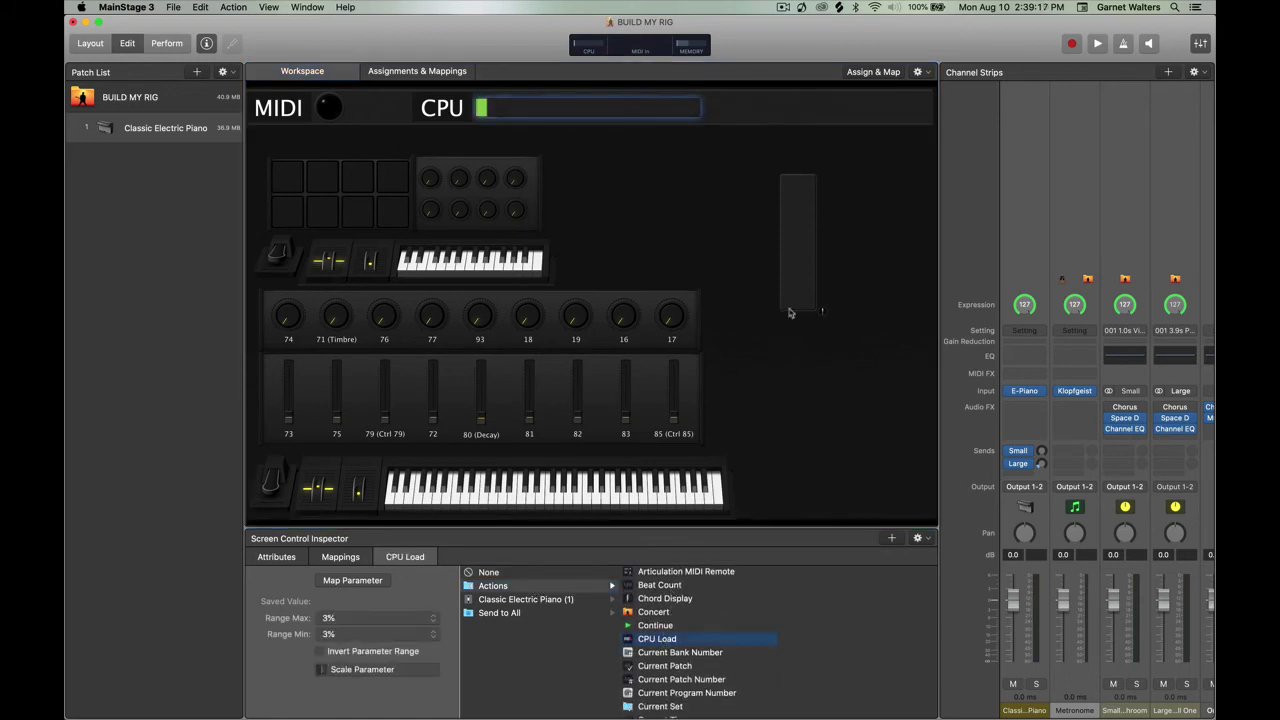
Look through the Actions and Classic Electric Piano mapping targets for the vertical meter.
{"action": "left_click", "coordinate": [560, 588]}
{"action": "scroll", "coordinate": [690, 650], "scroll_direction": "down", "scroll_amount": 5}
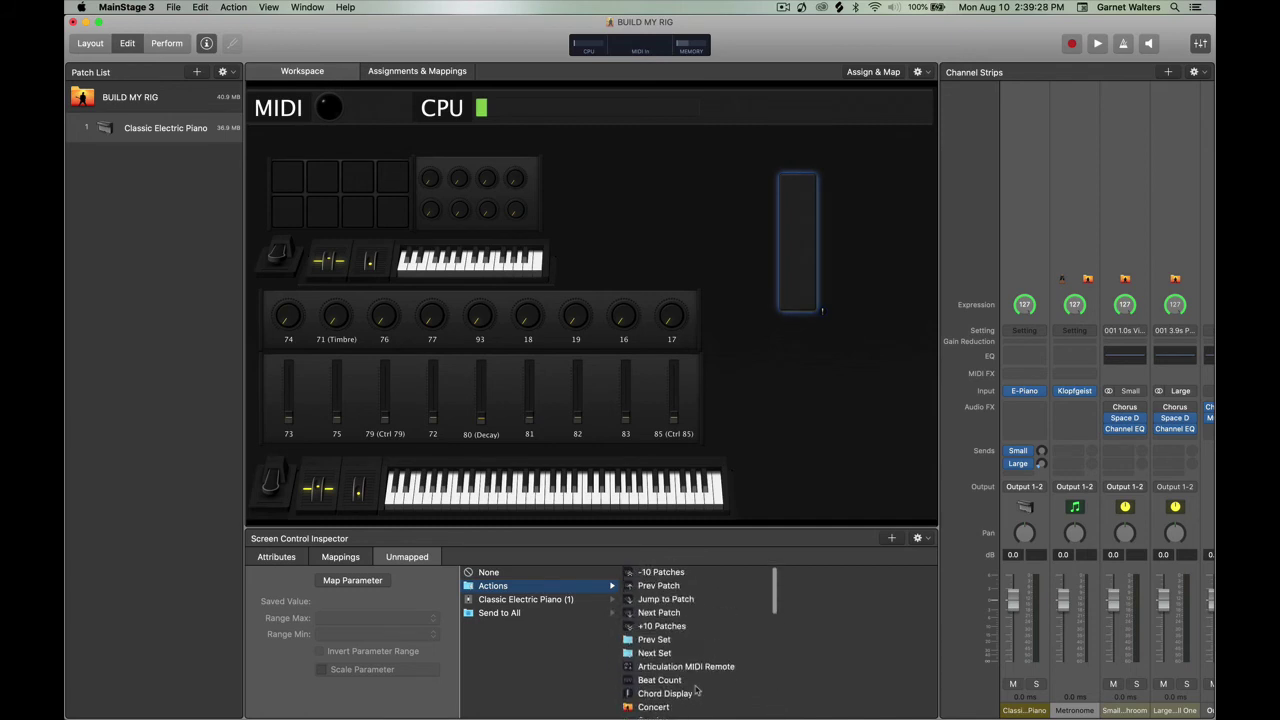
{"action": "scroll", "coordinate": [705, 700], "scroll_direction": "up", "scroll_amount": 5}
{"action": "left_click", "coordinate": [170, 129]}
{"action": "left_click", "coordinate": [806, 245]}
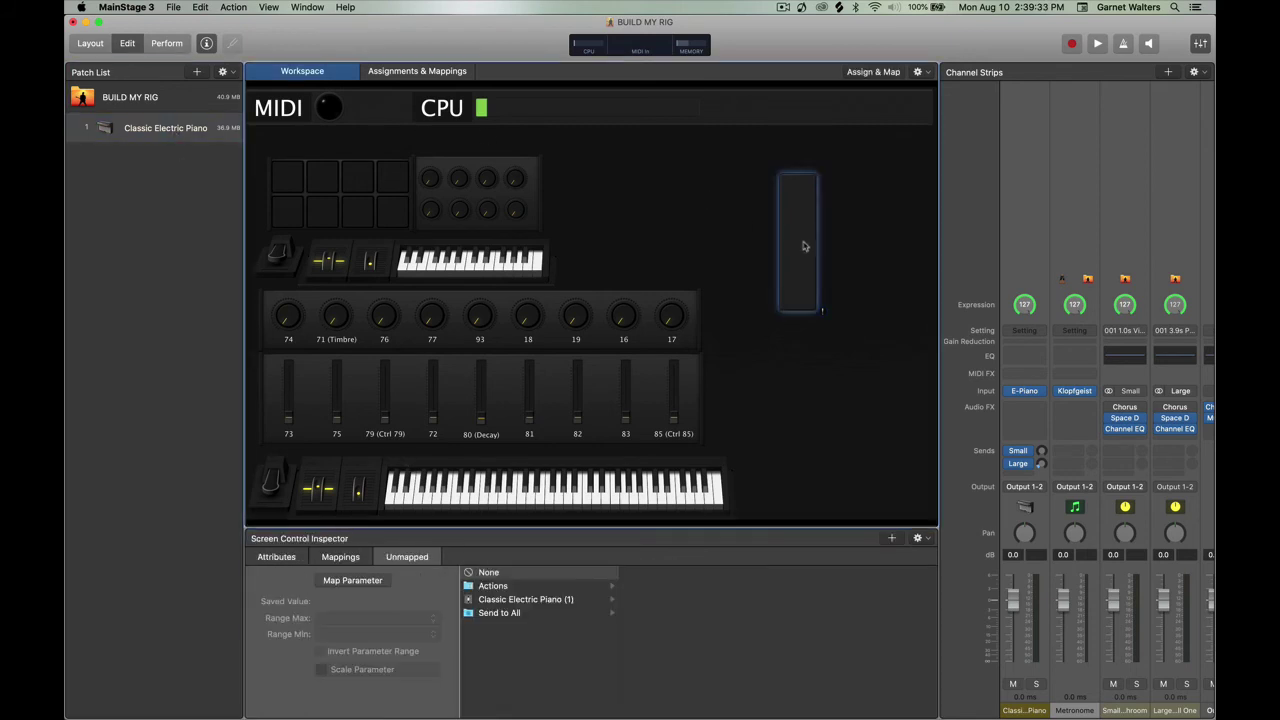
{"action": "left_click", "coordinate": [525, 599]}
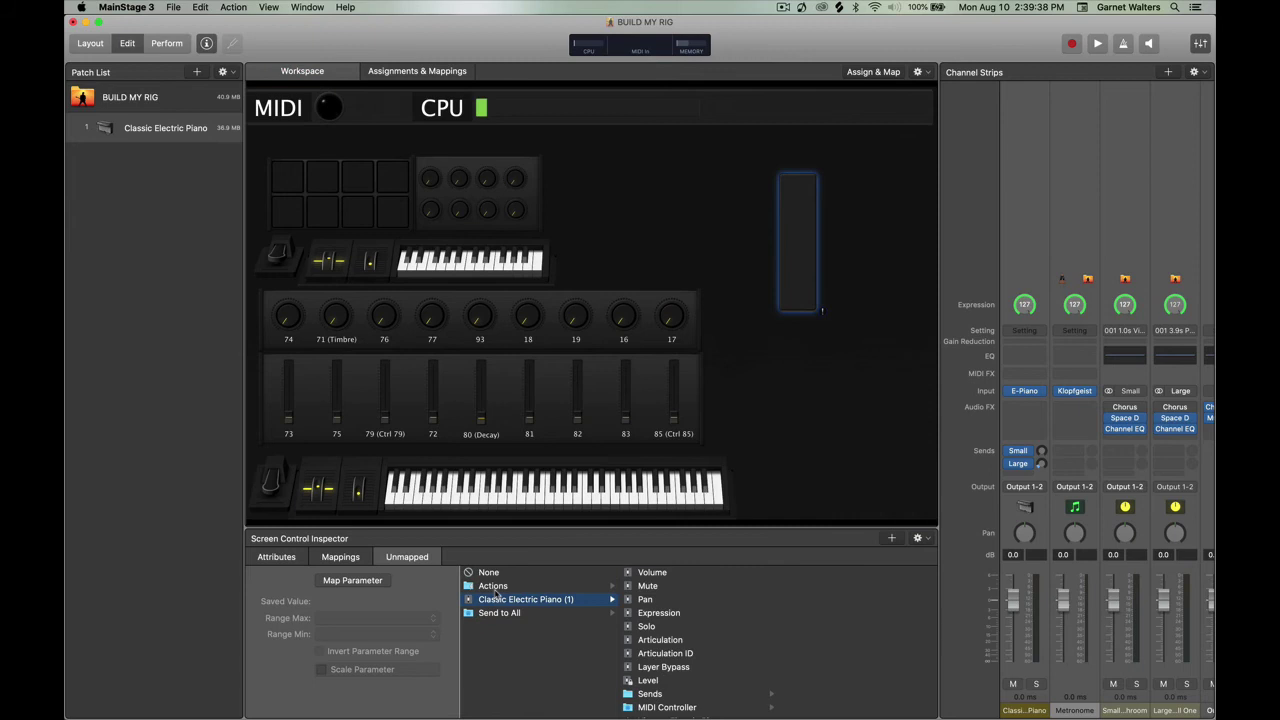
Examine the vertical meter's mapping targets at the concert level and the Classic Electric Piano patch settings.
{"action": "left_click", "coordinate": [152, 100]}
{"action": "left_click", "coordinate": [792, 244]}
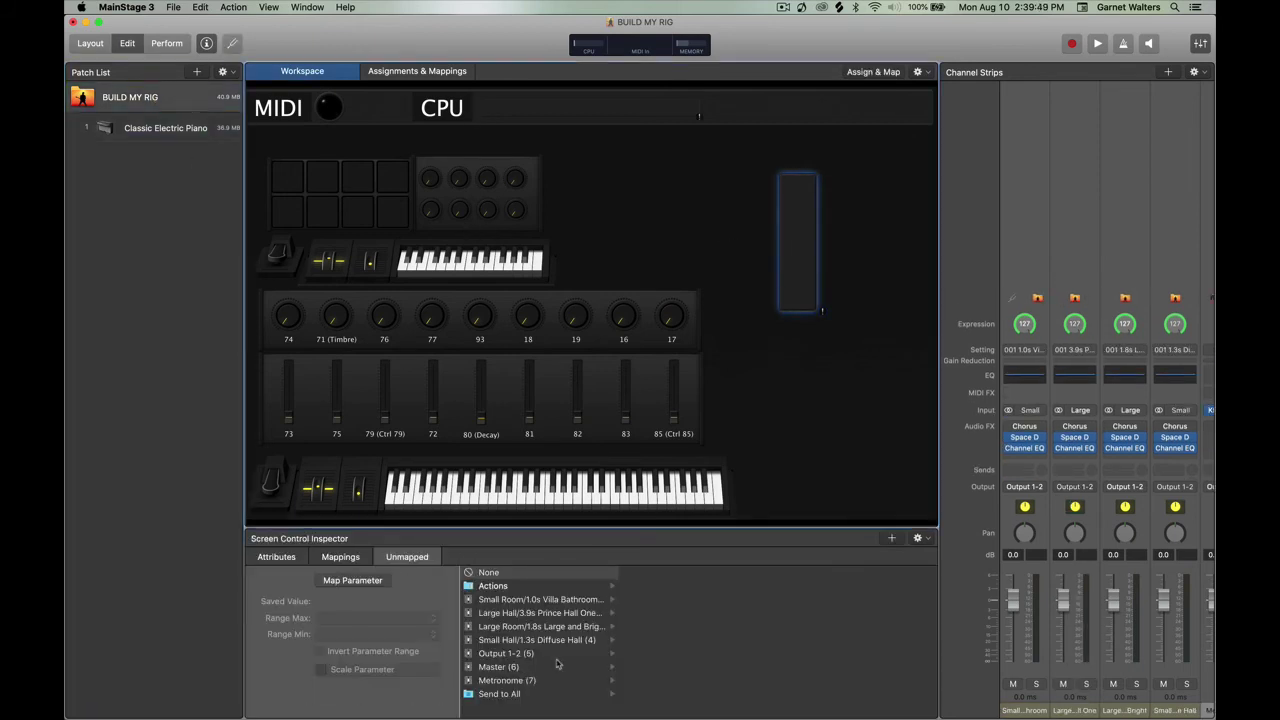
{"action": "left_click", "coordinate": [340, 556]}
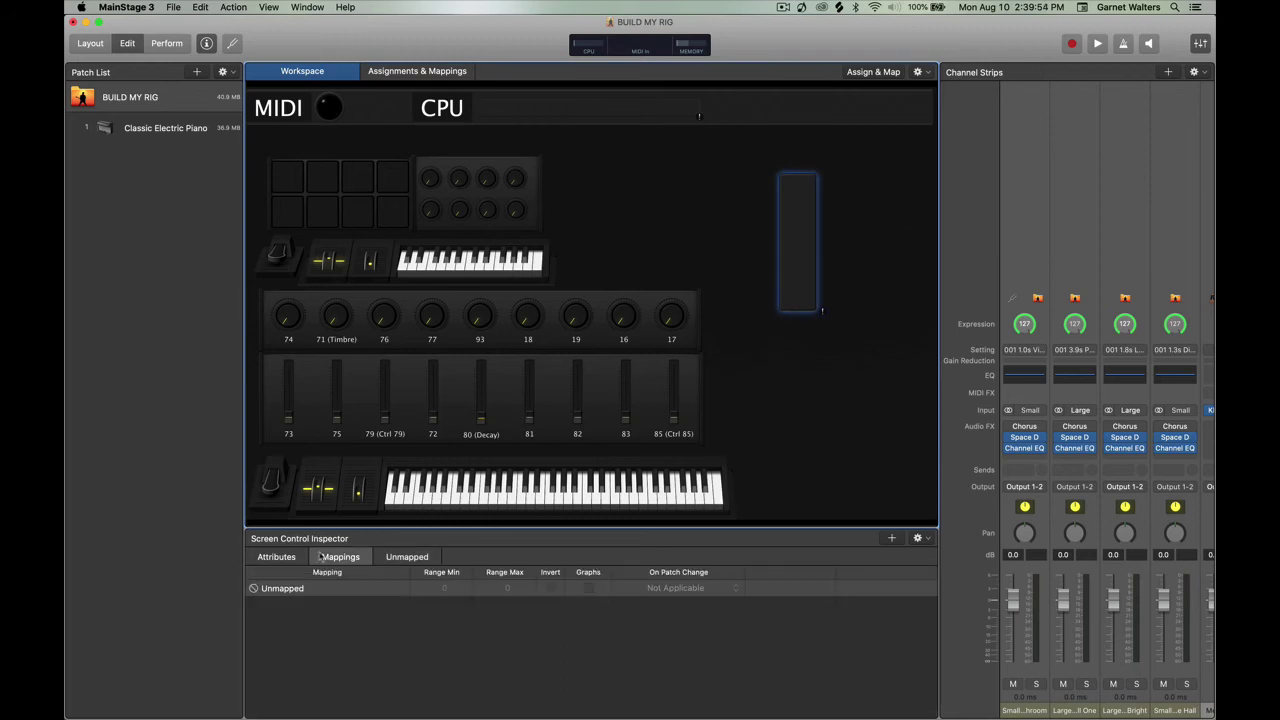
{"action": "left_click", "coordinate": [395, 558]}
{"action": "left_click", "coordinate": [160, 130]}
{"action": "left_click", "coordinate": [285, 555]}
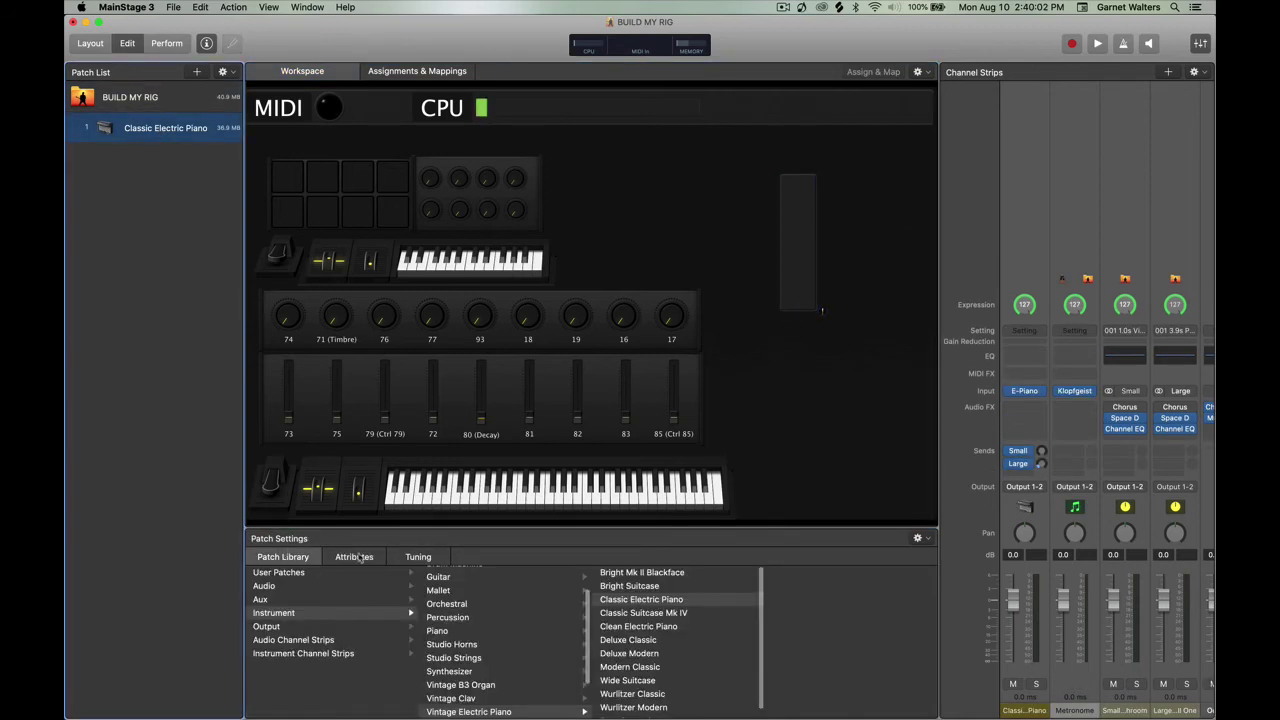
Map the vertical meter to the Level parameter of the Classic Electric Piano channel strip.
{"action": "left_click", "coordinate": [795, 260]}
{"action": "left_click", "coordinate": [514, 586]}
{"action": "scroll", "coordinate": [660, 645], "scroll_direction": "down", "scroll_amount": 15}
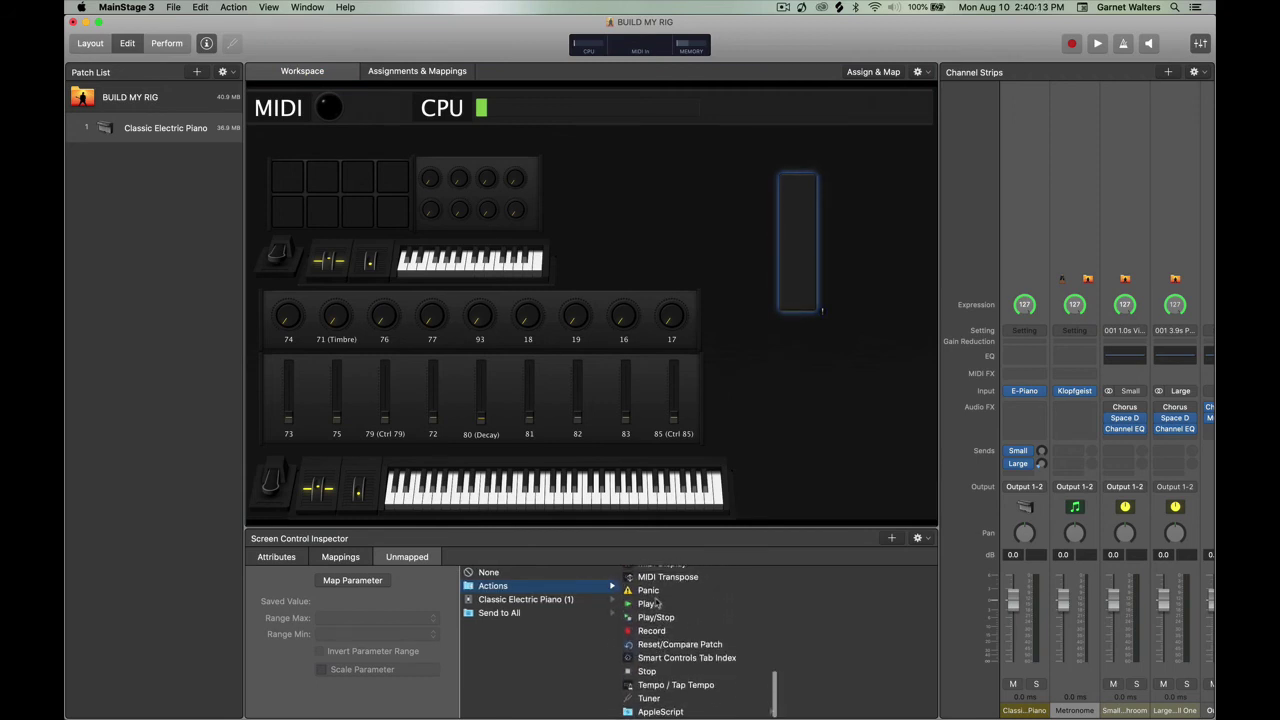
{"action": "left_click", "coordinate": [585, 599]}
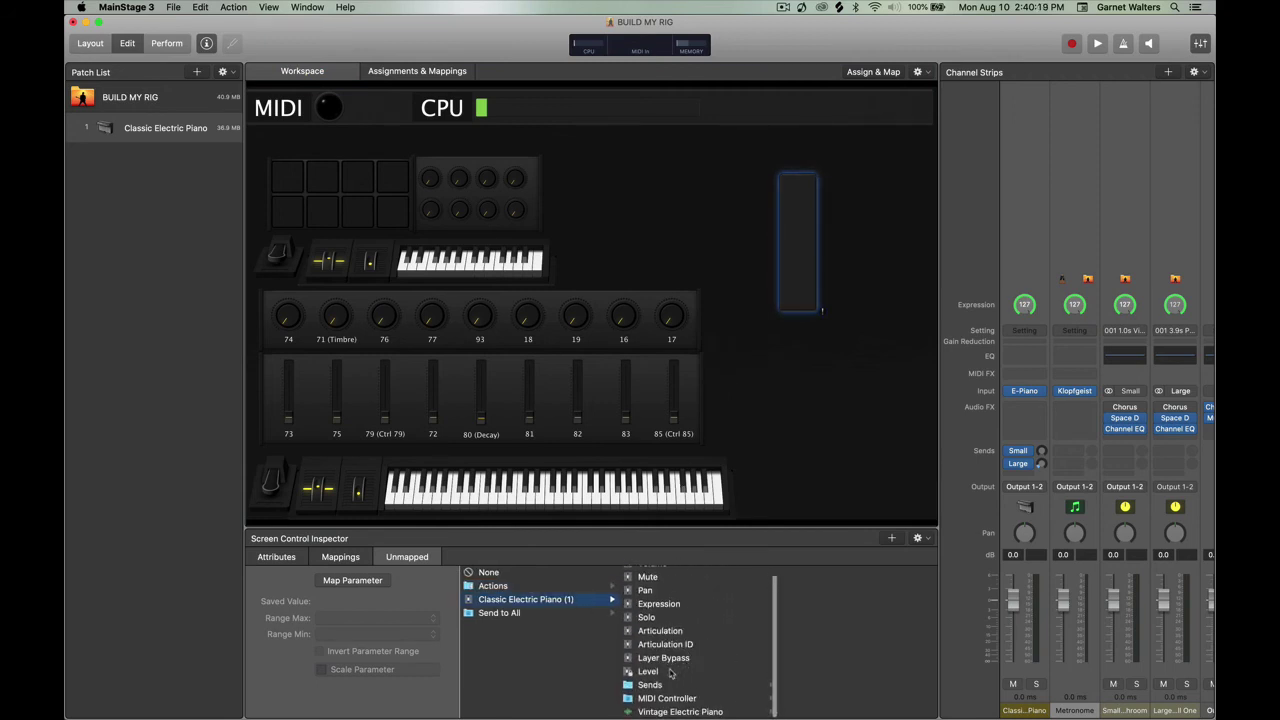
{"action": "left_click", "coordinate": [690, 668]}
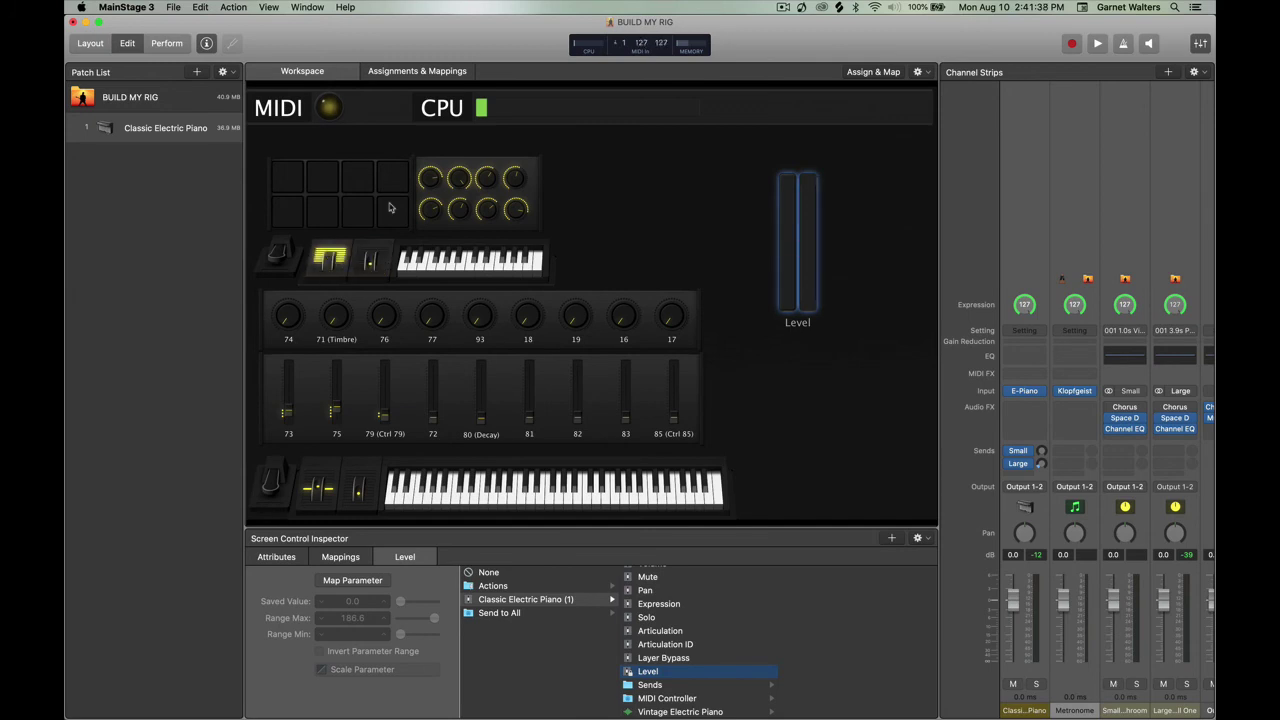
Reassign the hardware input of the upper 25-key MPK Mini Mk II keyboard in the layout and return to Edit mode.
{"action": "left_click", "coordinate": [96, 46]}
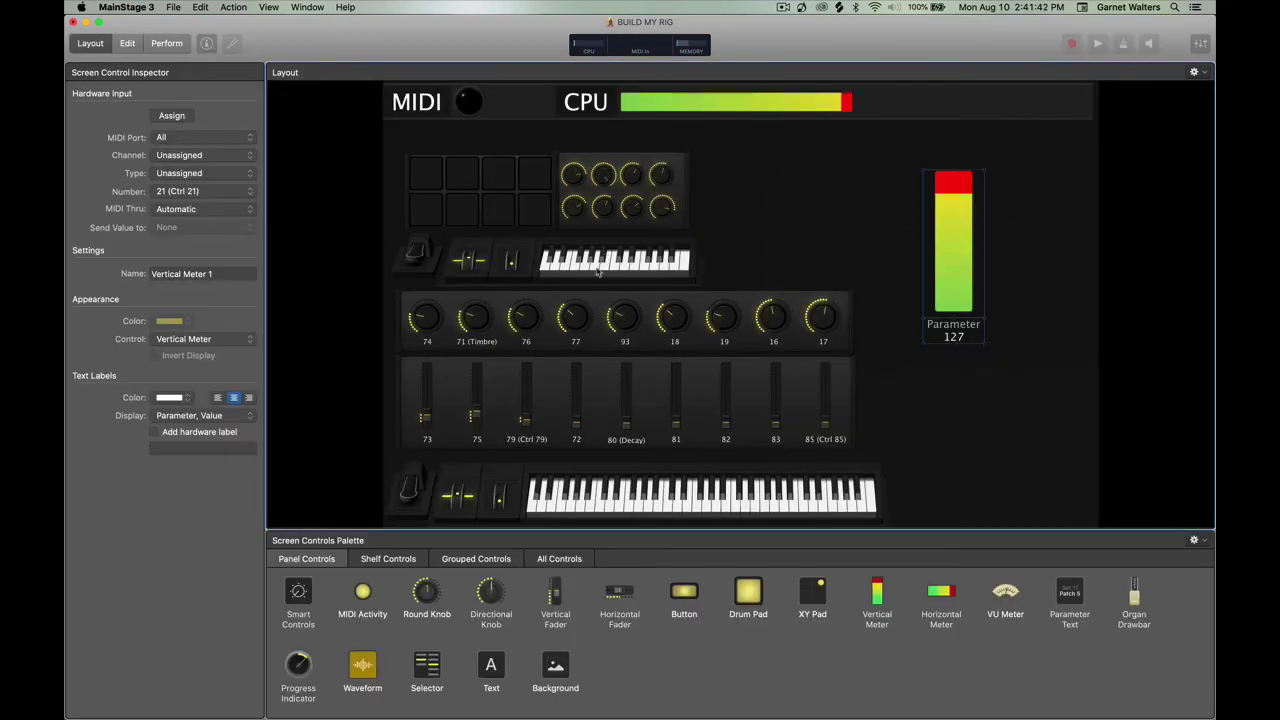
{"action": "left_click", "coordinate": [597, 268]}
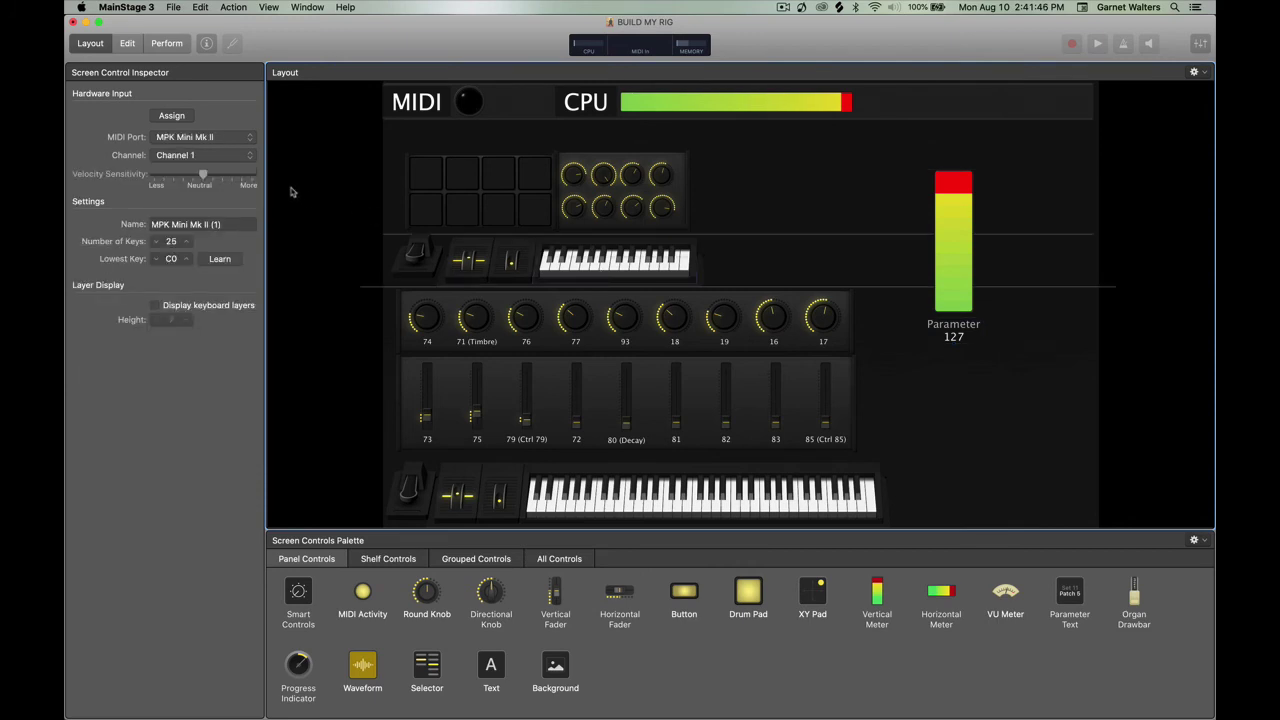
{"action": "left_click", "coordinate": [172, 116]}
{"action": "left_click", "coordinate": [183, 118]}
{"action": "left_click", "coordinate": [128, 43]}
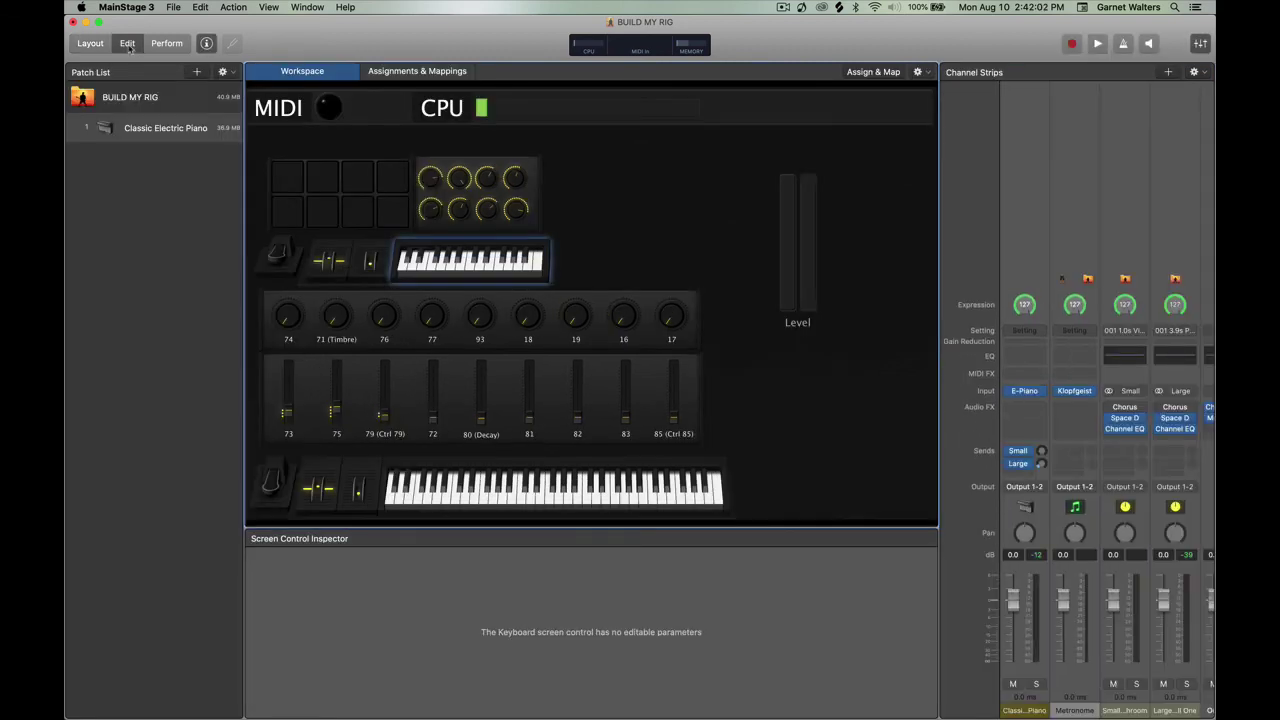